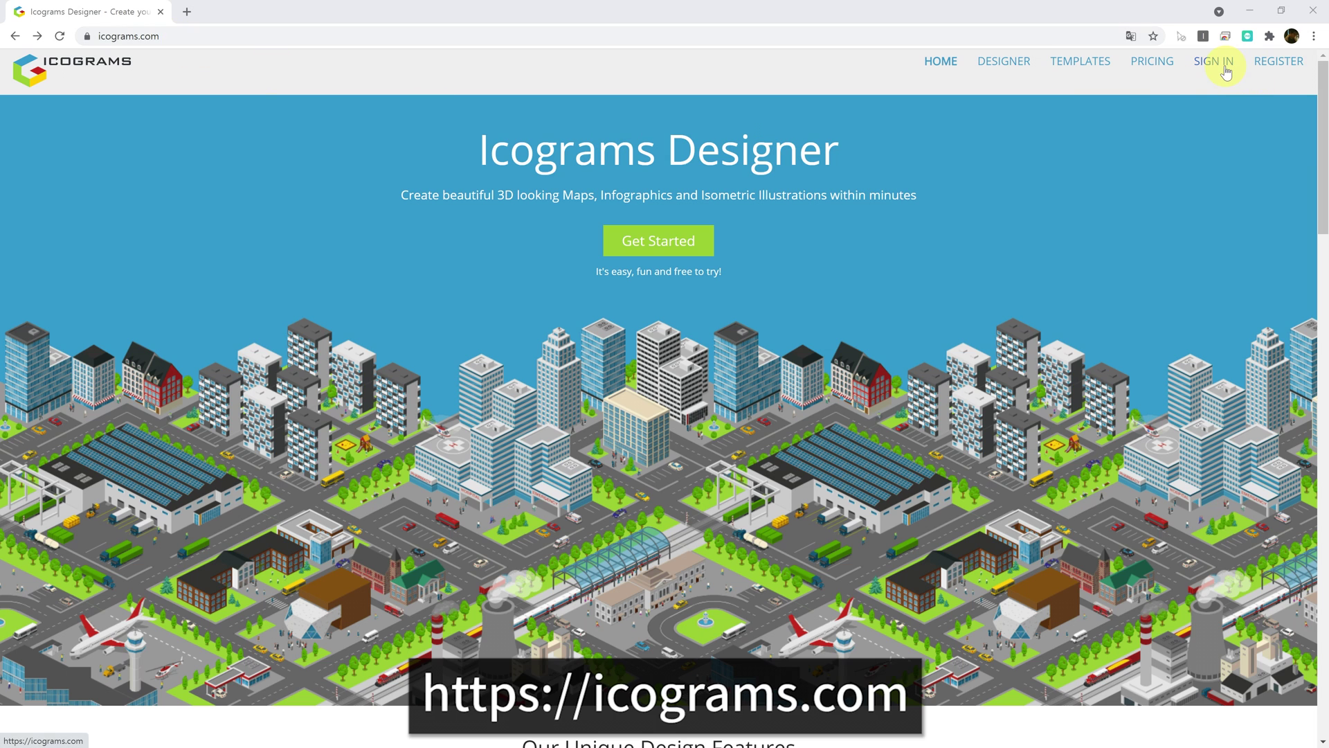
# - Check the pricing plans and sign in to the account
pyautogui.click(1147, 63)
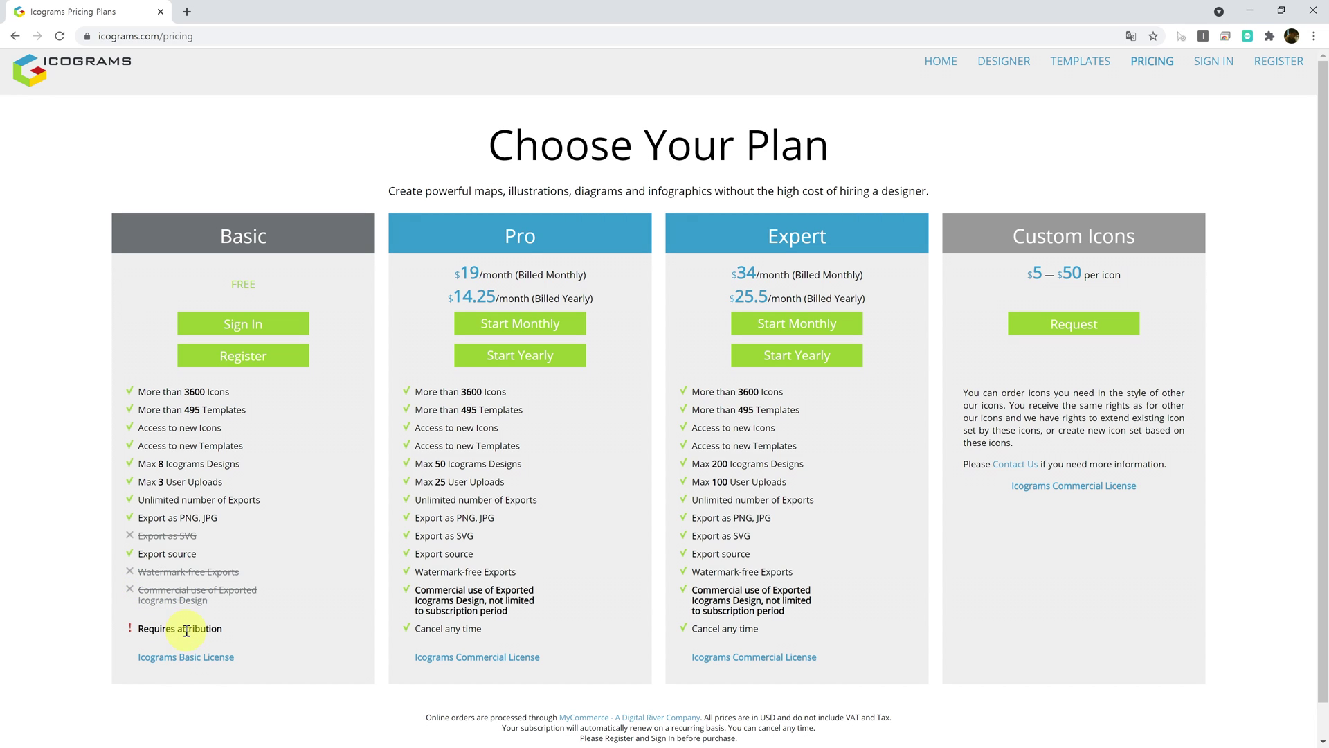
pyautogui.click(1216, 70)
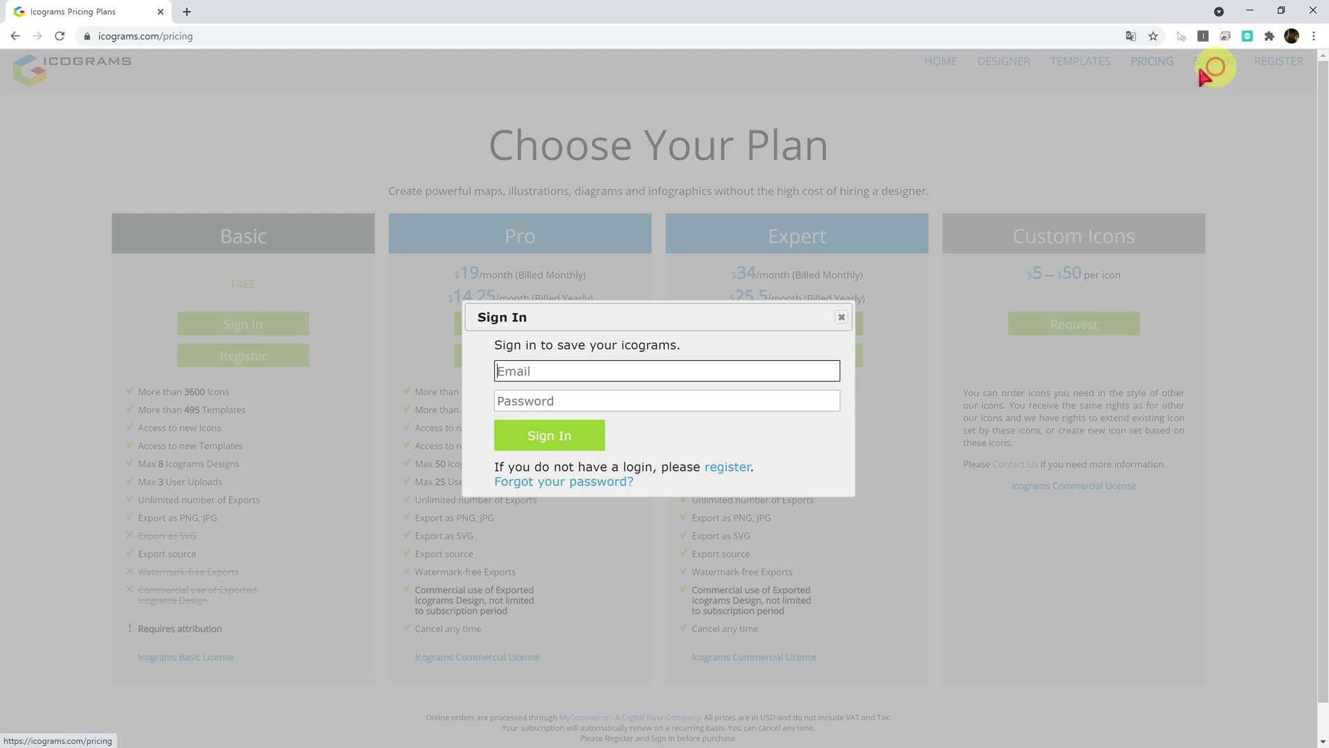
pyautogui.click(574, 434)
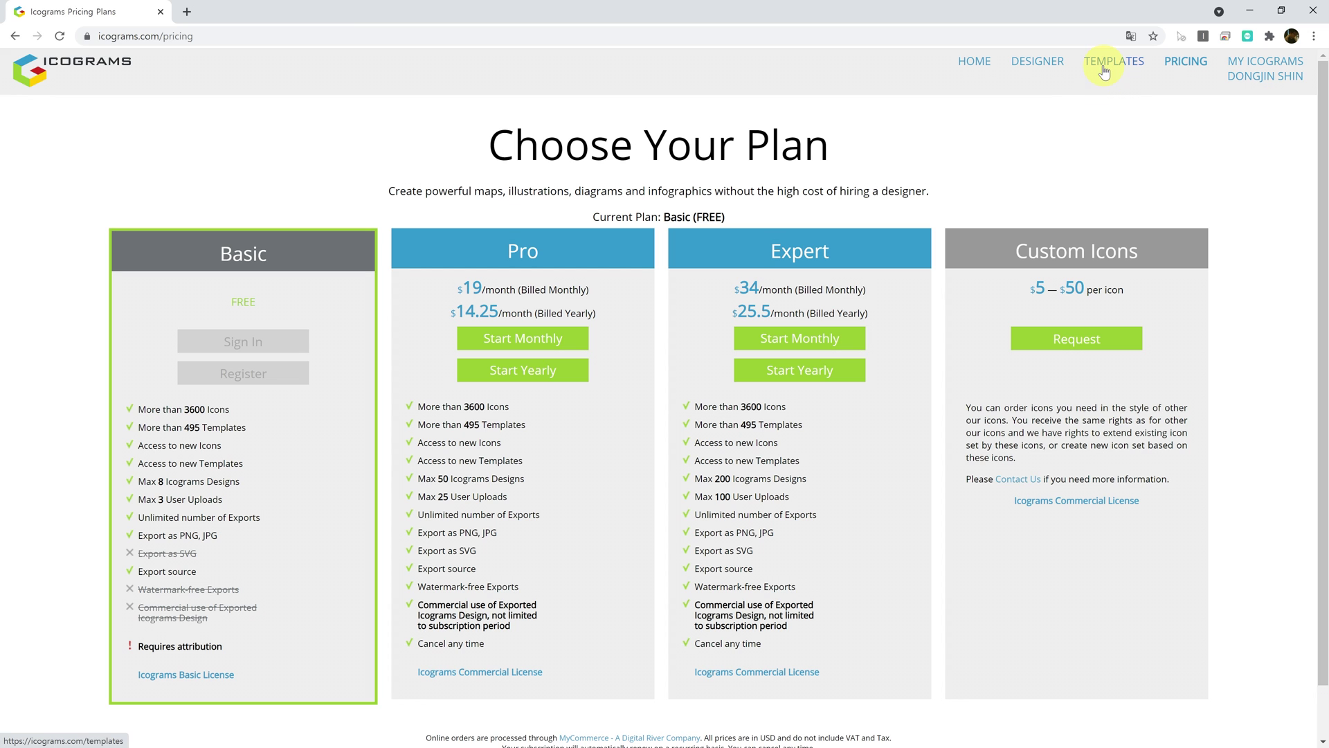
# - Browse the template gallery and search the page for "area"
pyautogui.click(1105, 69)
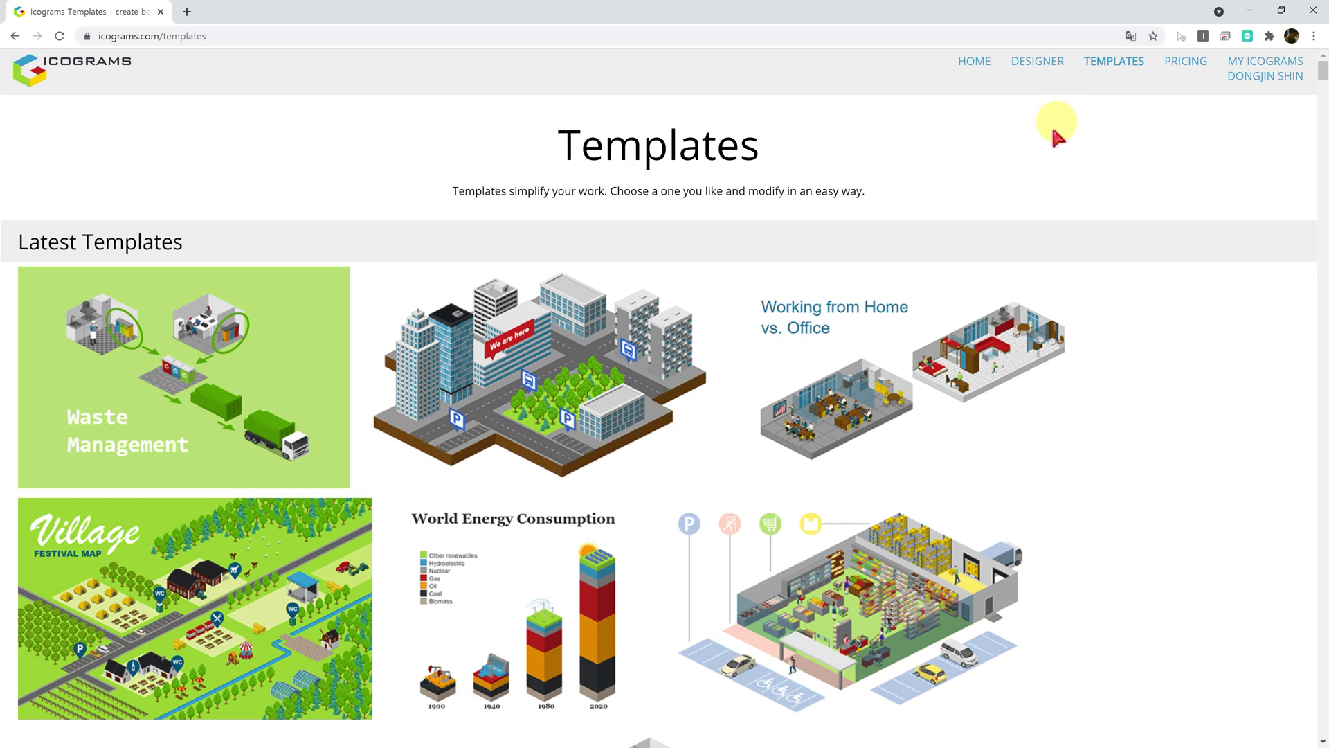
pyautogui.scroll(-20, 1046, 160)
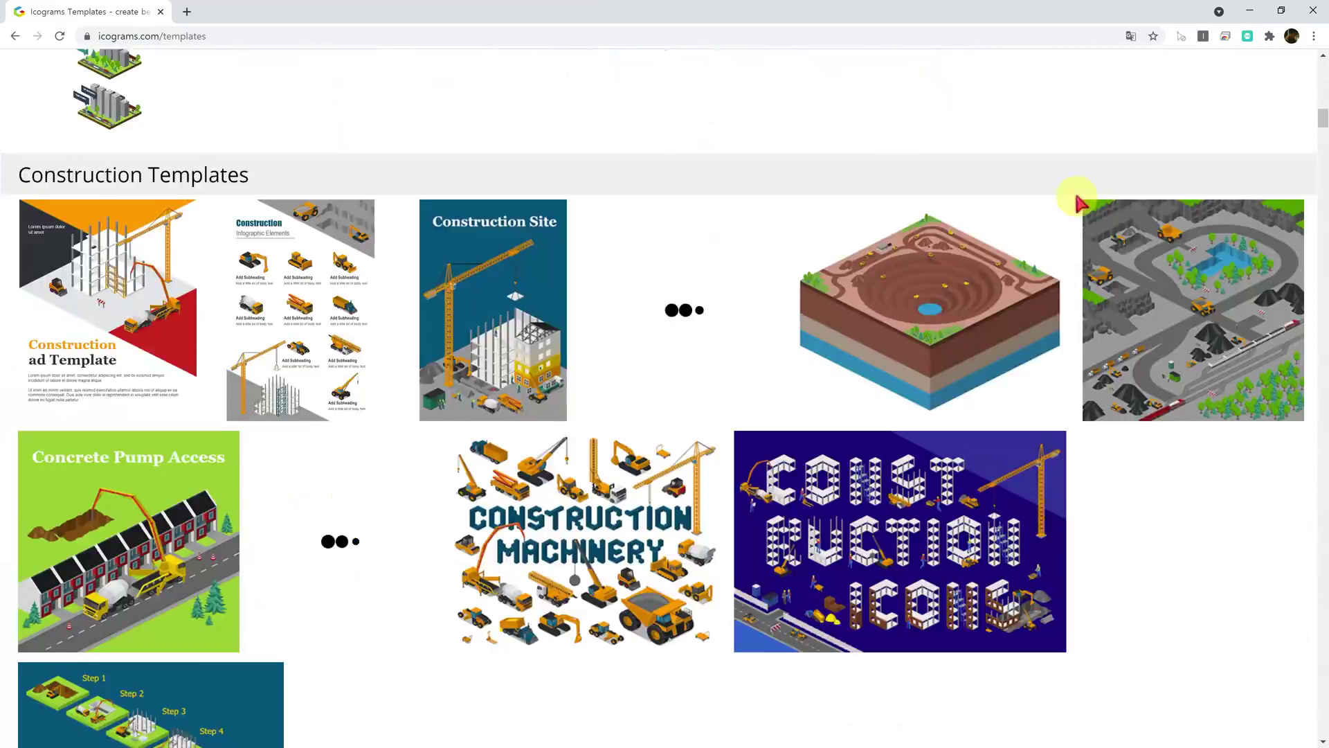
pyautogui.scroll(-20, 1064, 231)
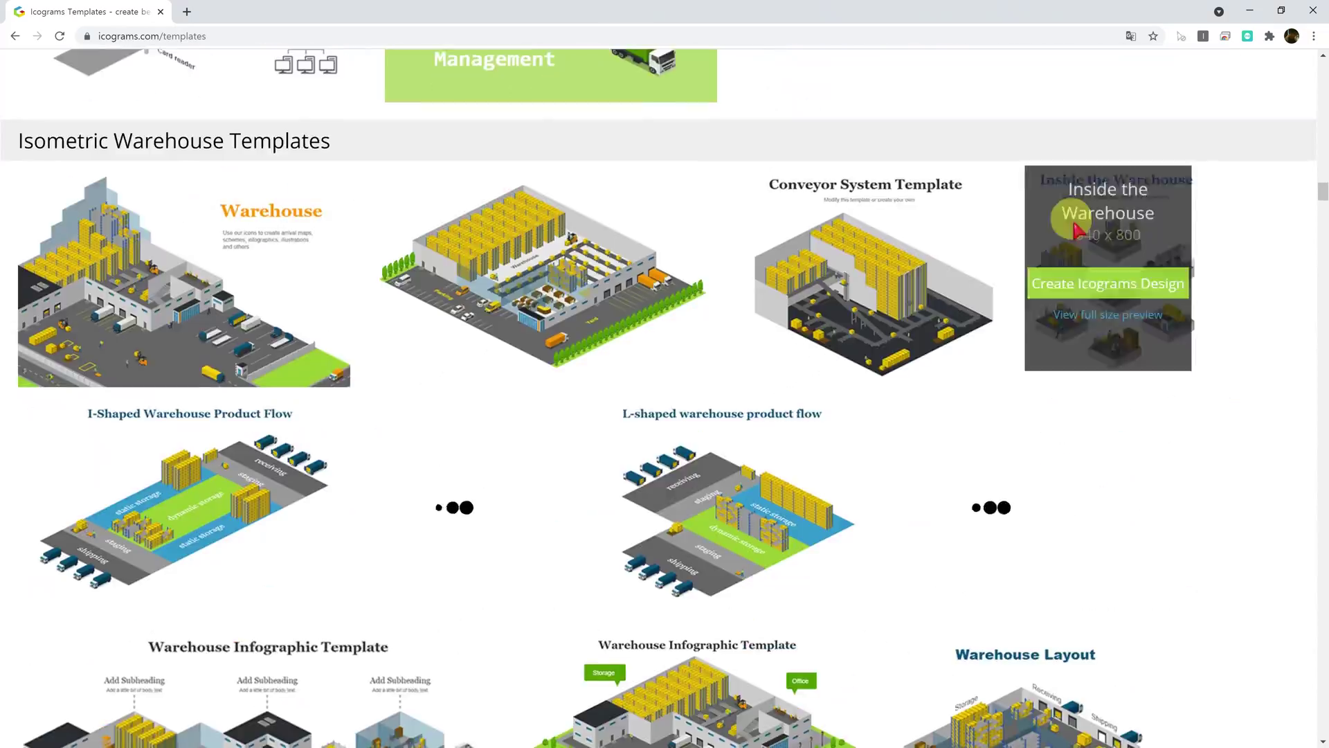
pyautogui.scroll(-10, 1080, 234)
pyautogui.scroll(-5, 1082, 221)
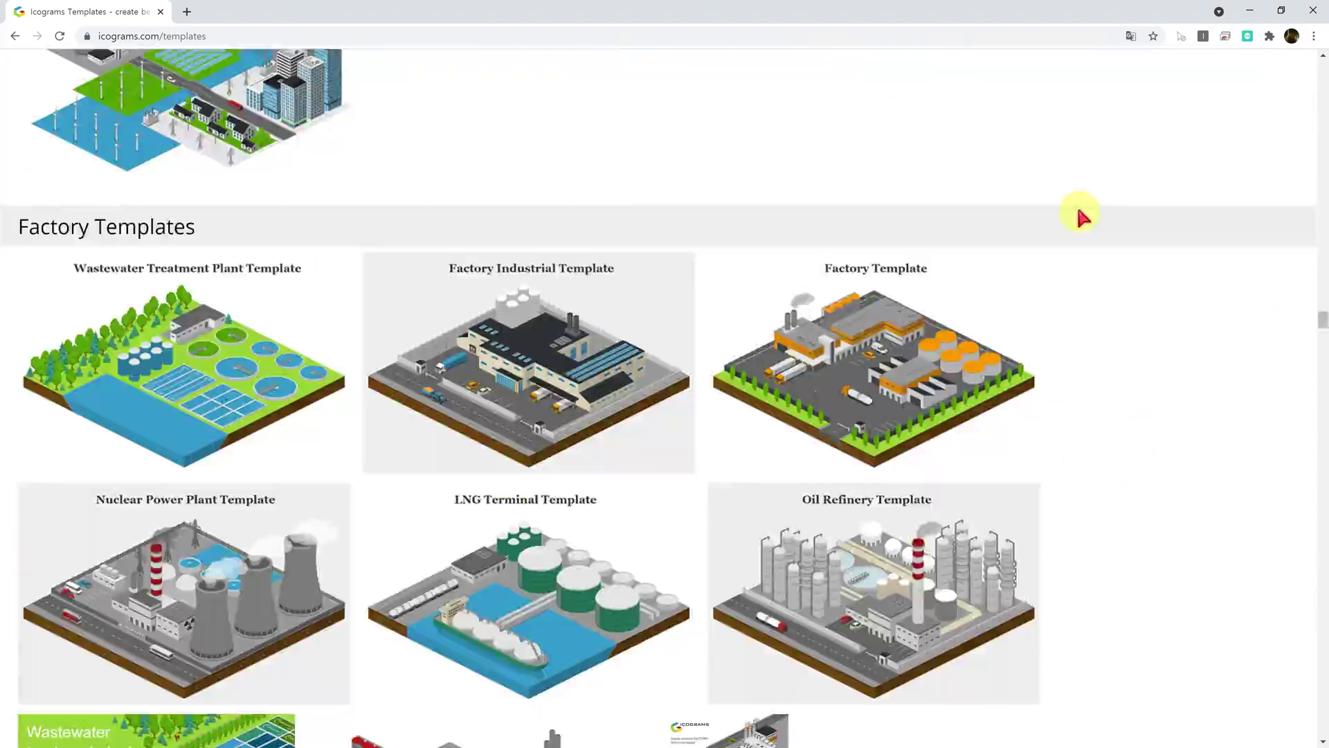
pyautogui.hotkey('ctrl', 'f')
pyautogui.write('area')
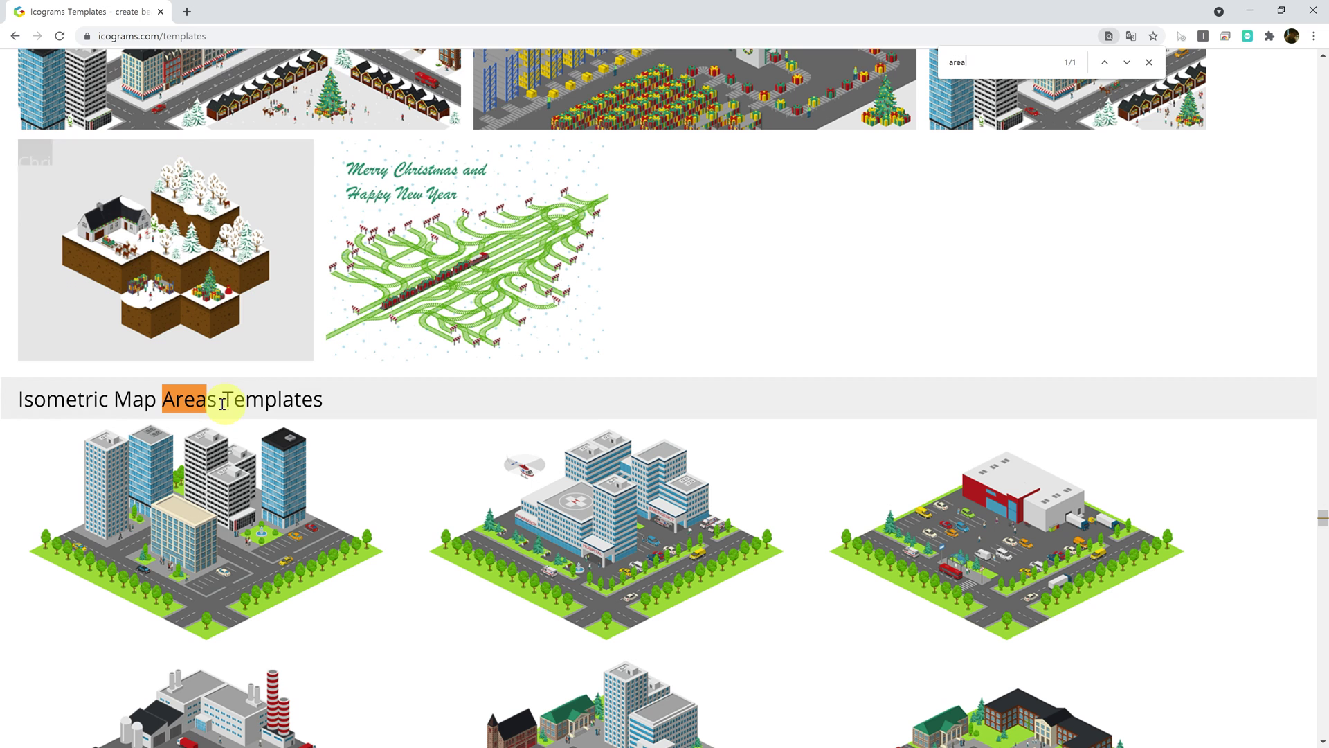
# - Create a new design from the Area - School template in the Isometric Map Areas section
pyautogui.scroll(-4, 258, 386)
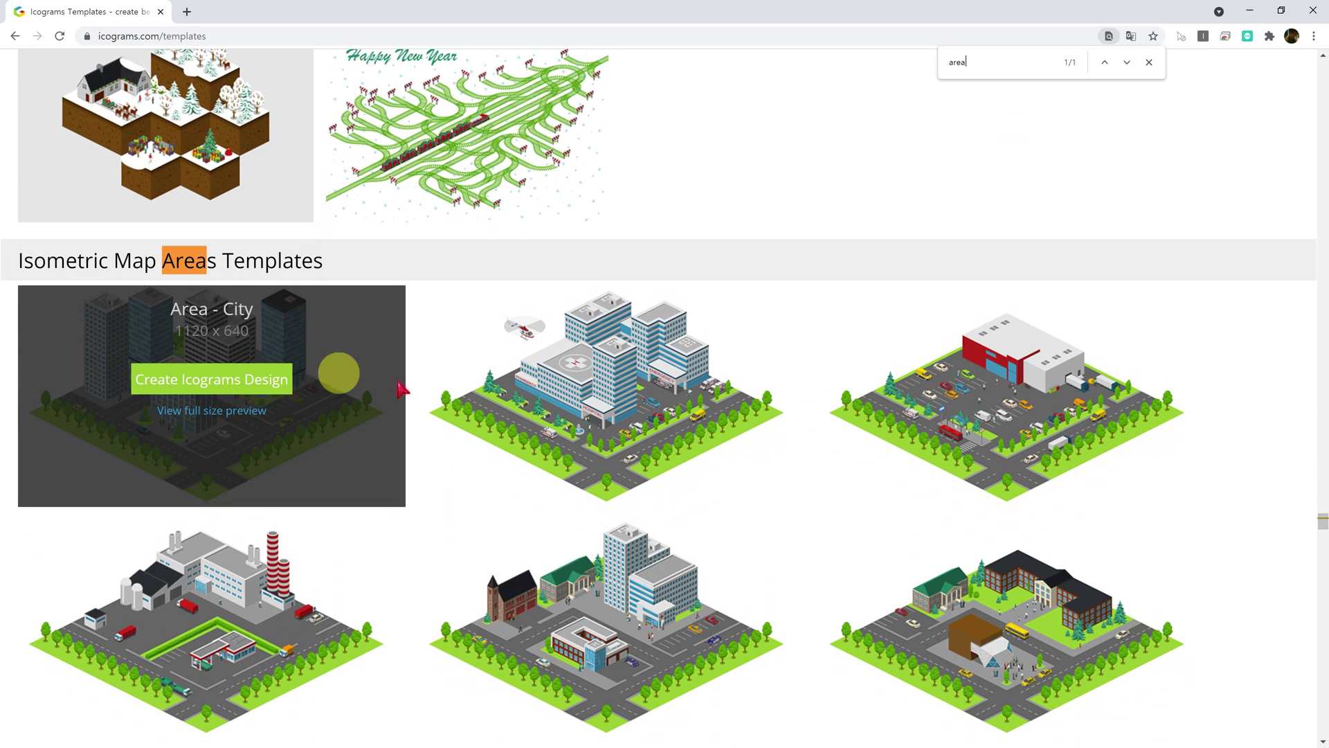
pyautogui.scroll(-2, 366, 352)
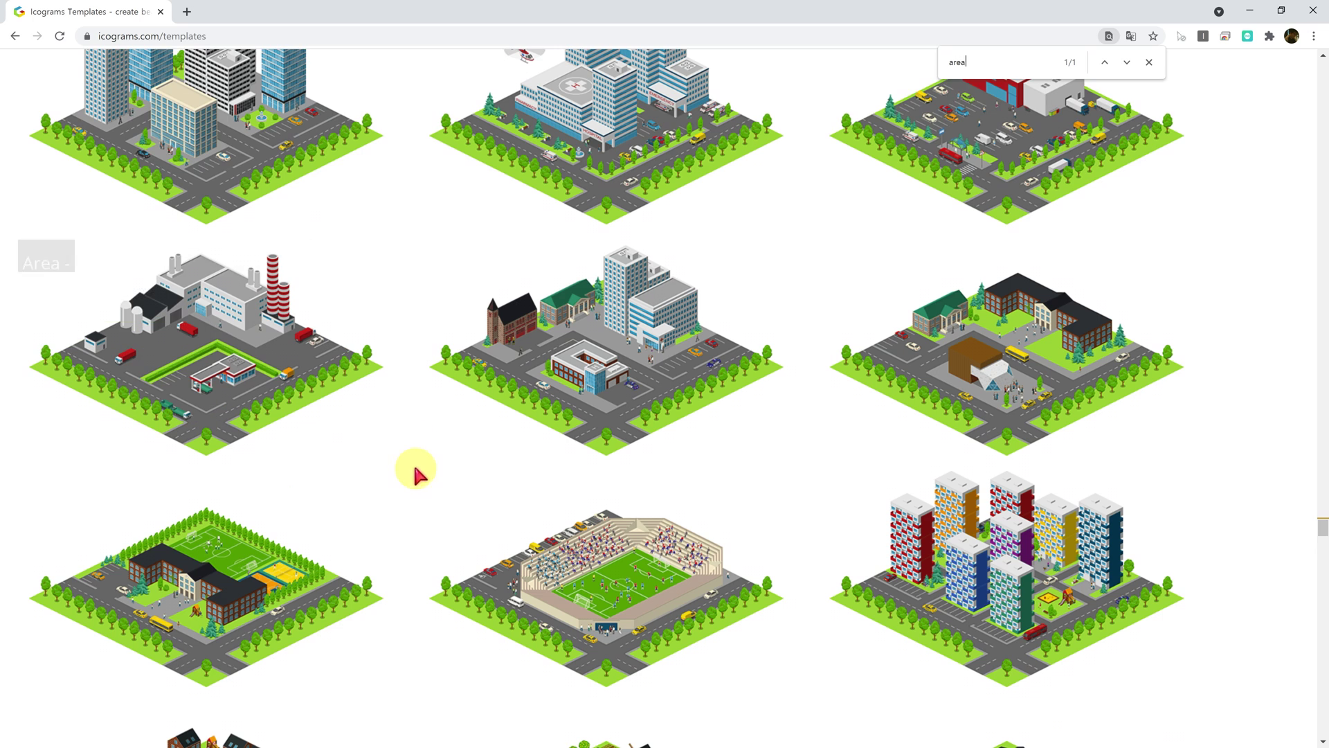
pyautogui.scroll(-2, 408, 461)
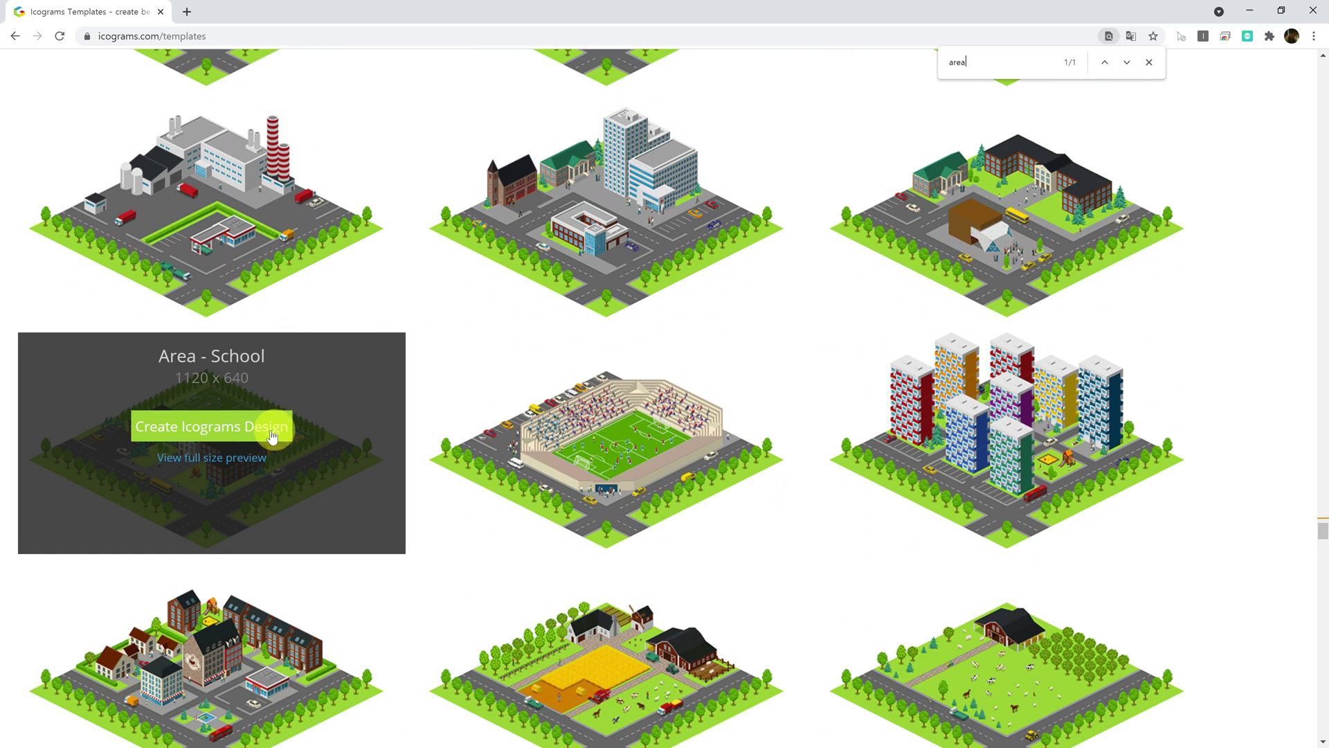
pyautogui.click(219, 427)
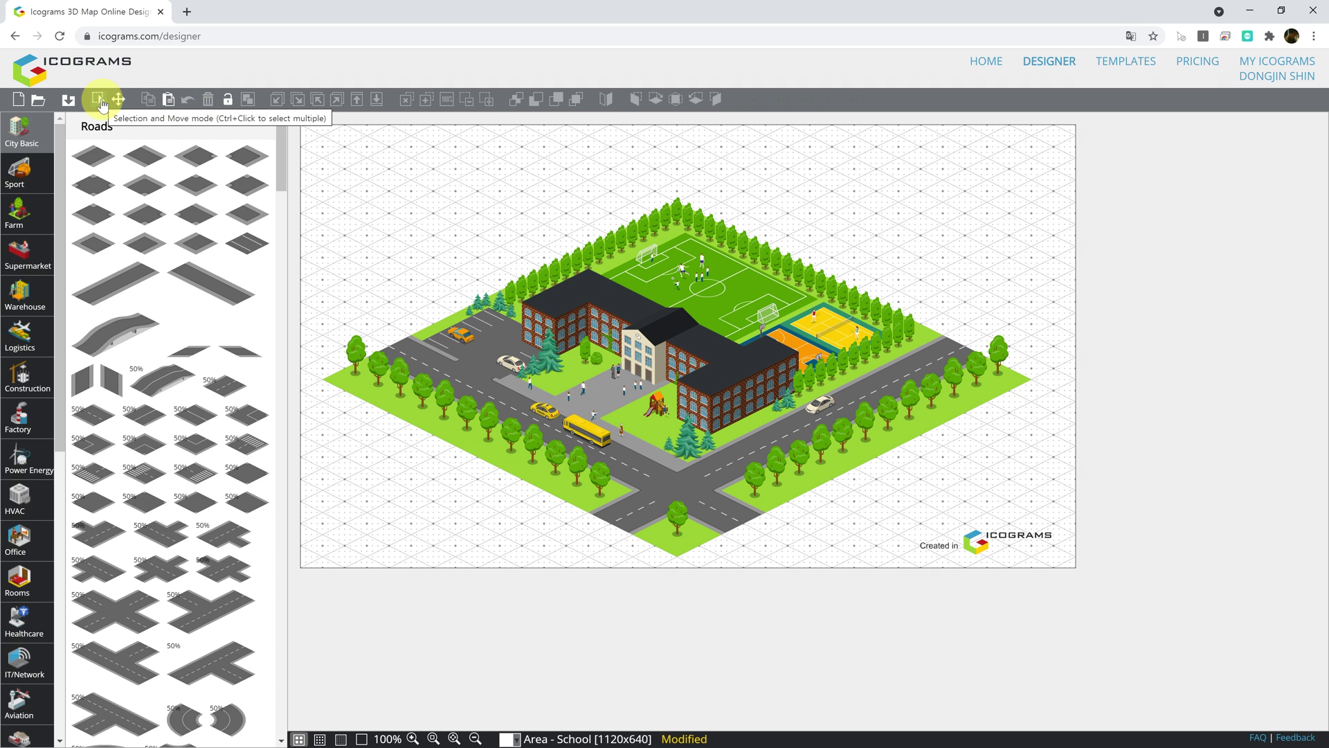
pyautogui.click(548, 312)
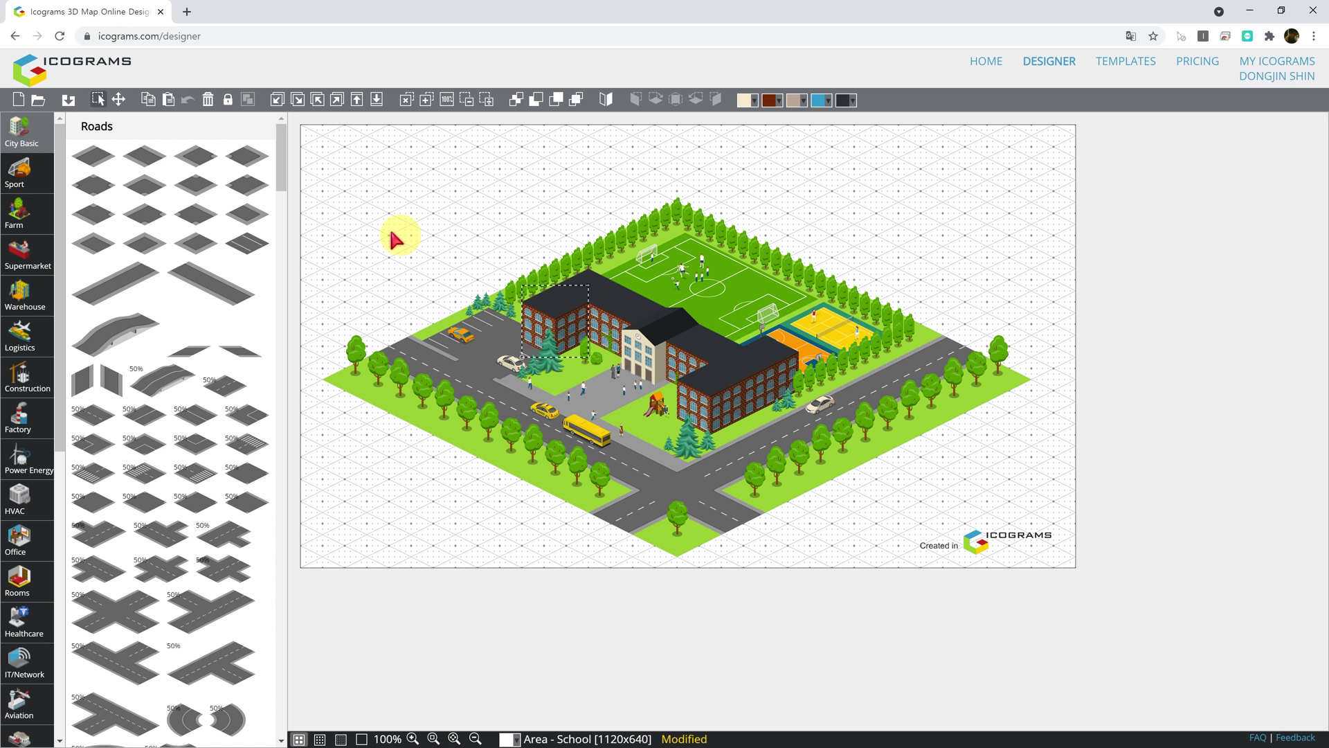
pyautogui.click(117, 101)
pyautogui.moveTo(356, 232); pyautogui.dragTo(493, 282)
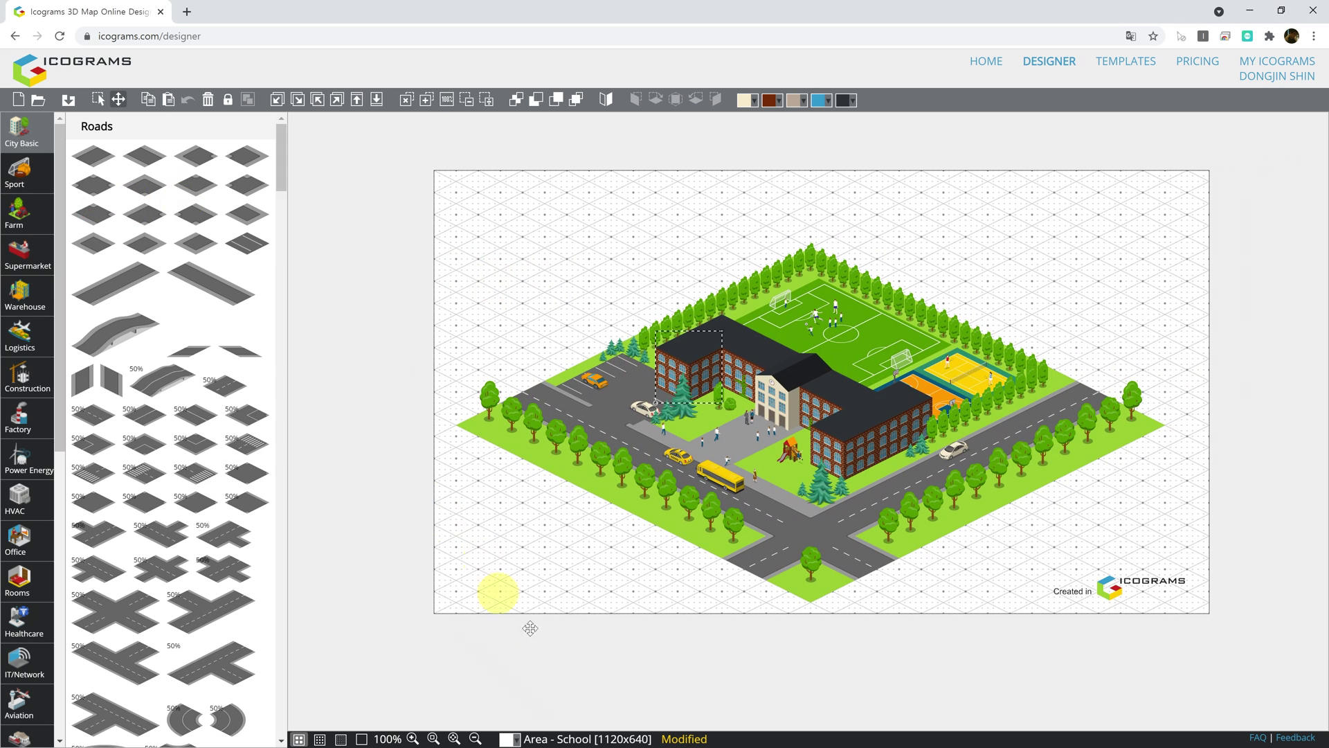
# - Rename the design as 캠퍼스 외부 and set its size to 2400 x 1500
pyautogui.doubleClick(574, 740)
pyautogui.click(579, 384)
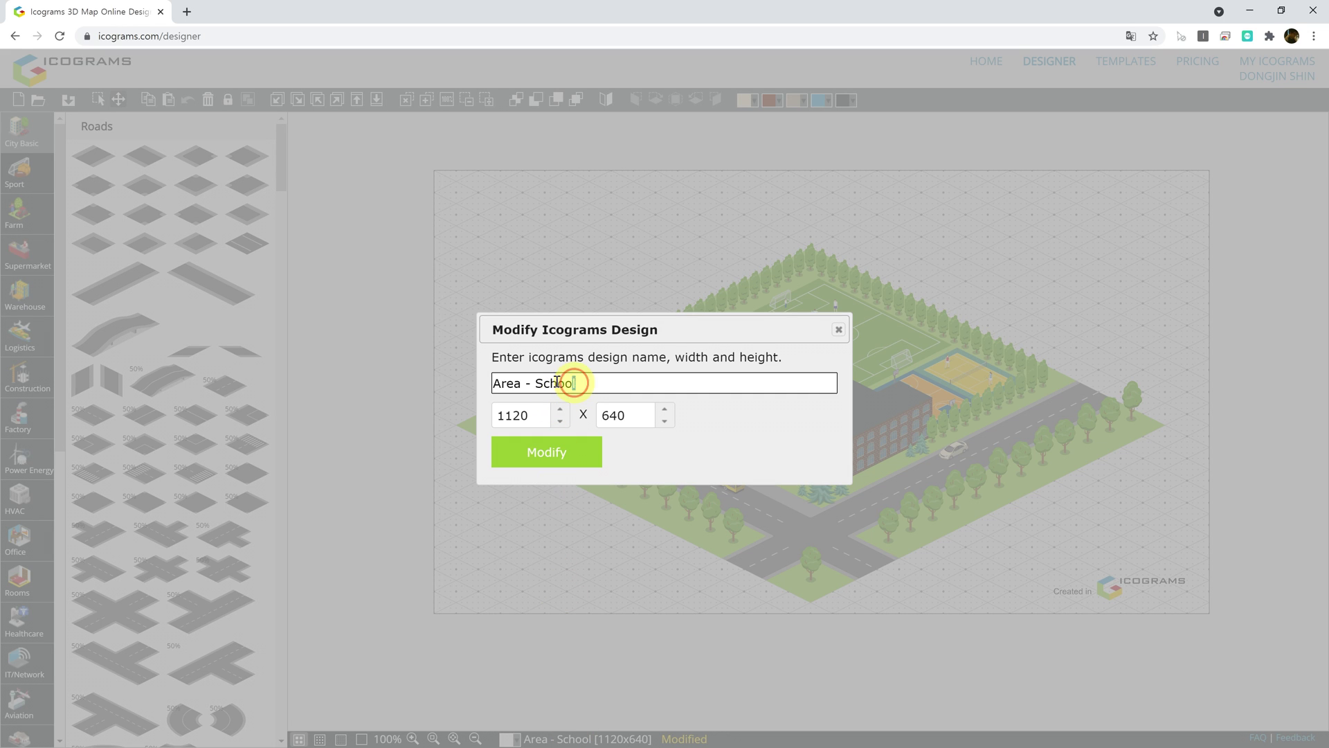
pyautogui.moveTo(557, 382); pyautogui.dragTo(441, 392)
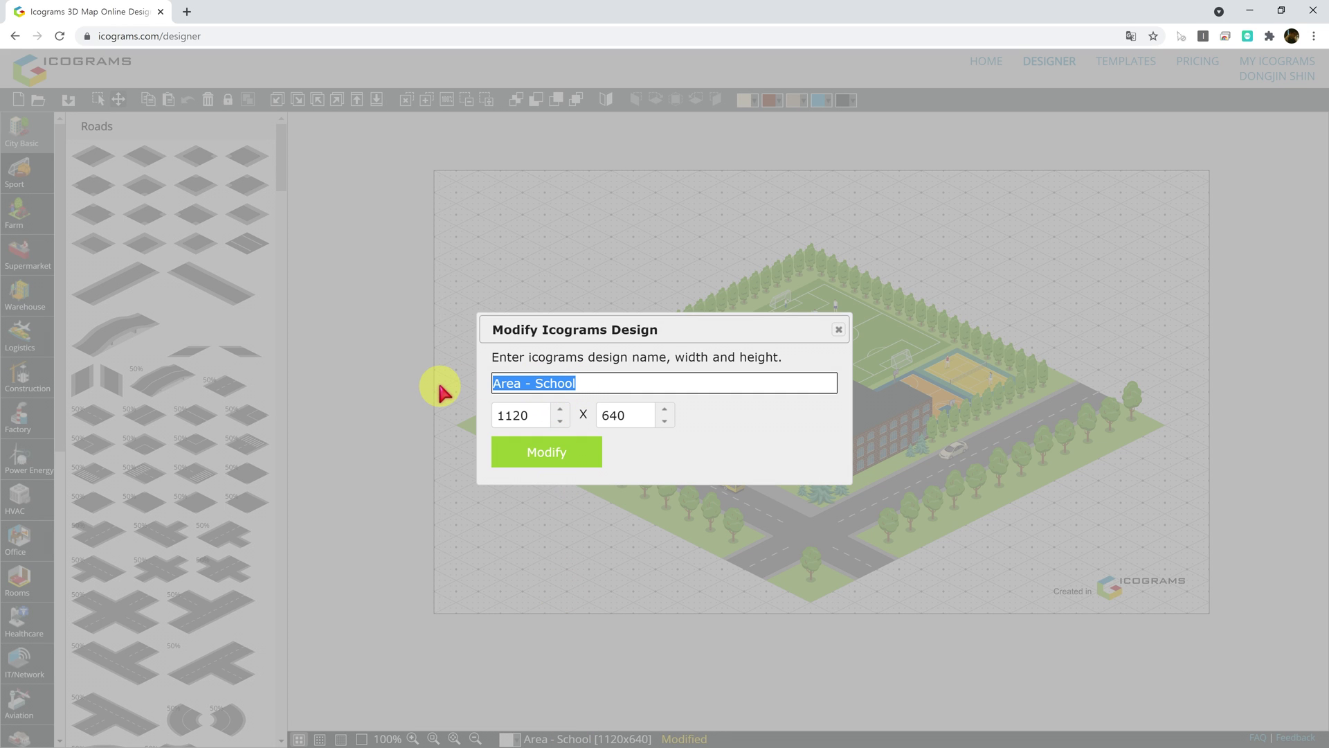
pyautogui.write('캠퍼스 외뷔')
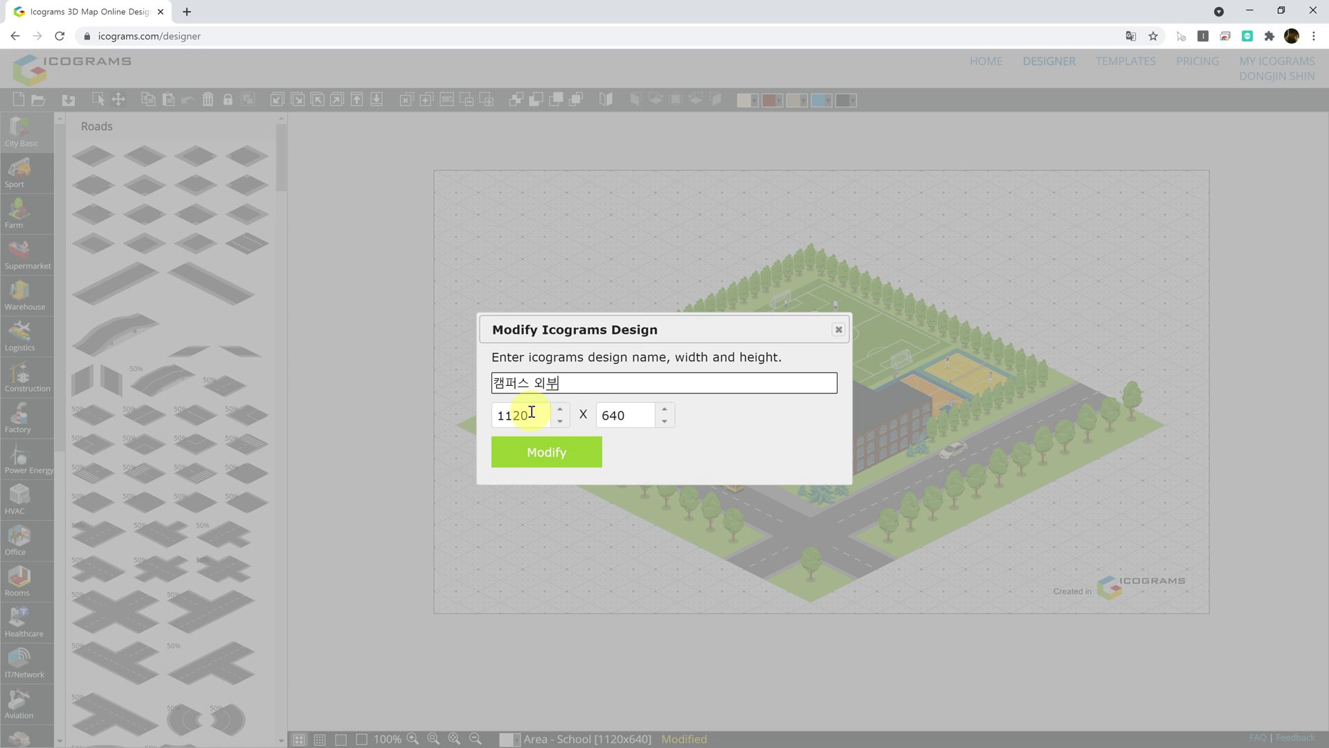
pyautogui.moveTo(532, 412); pyautogui.dragTo(313, 419)
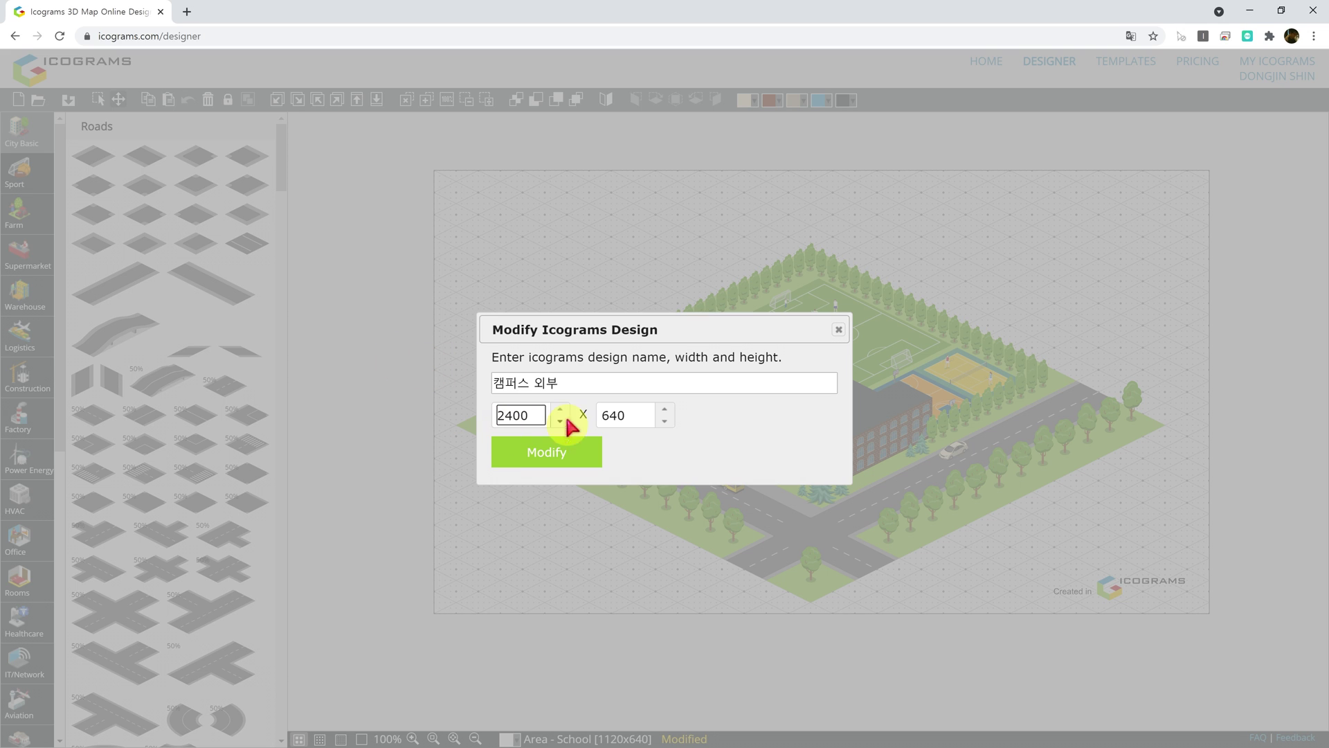
pyautogui.moveTo(621, 416); pyautogui.dragTo(515, 419)
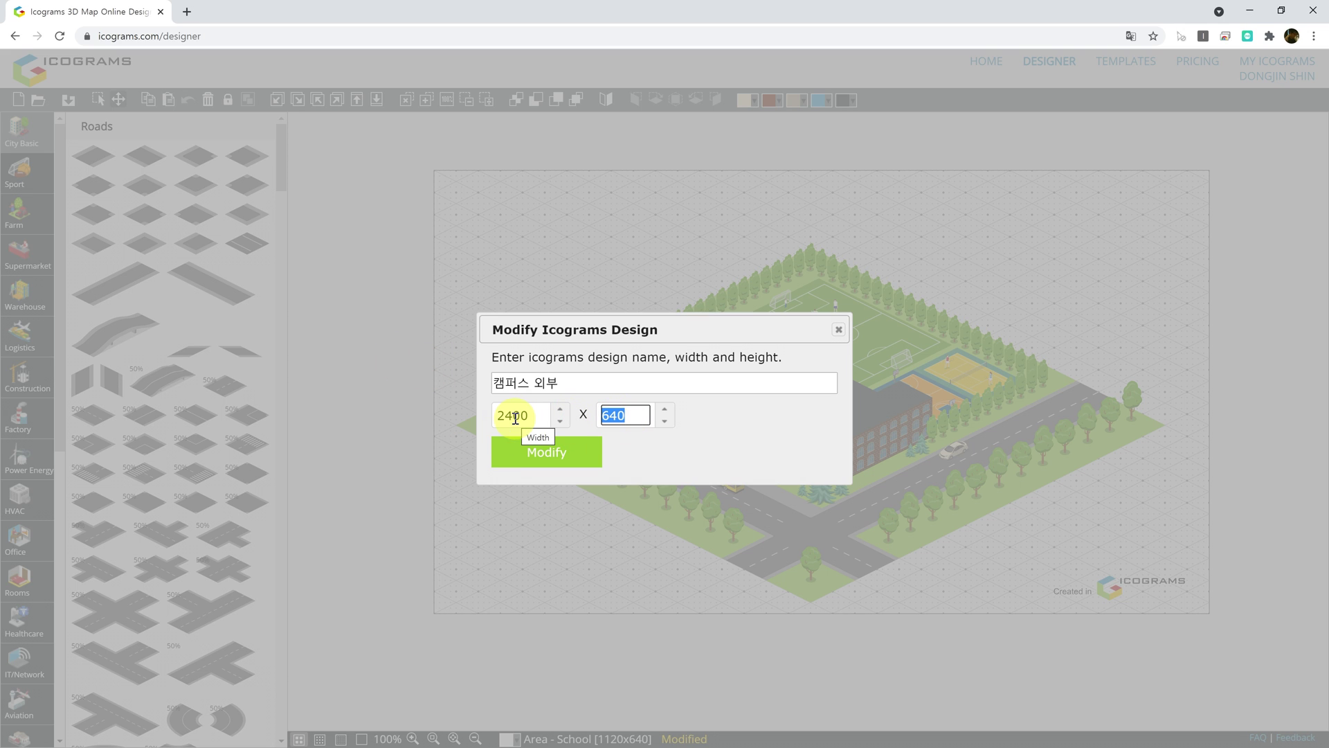
pyautogui.click(568, 457)
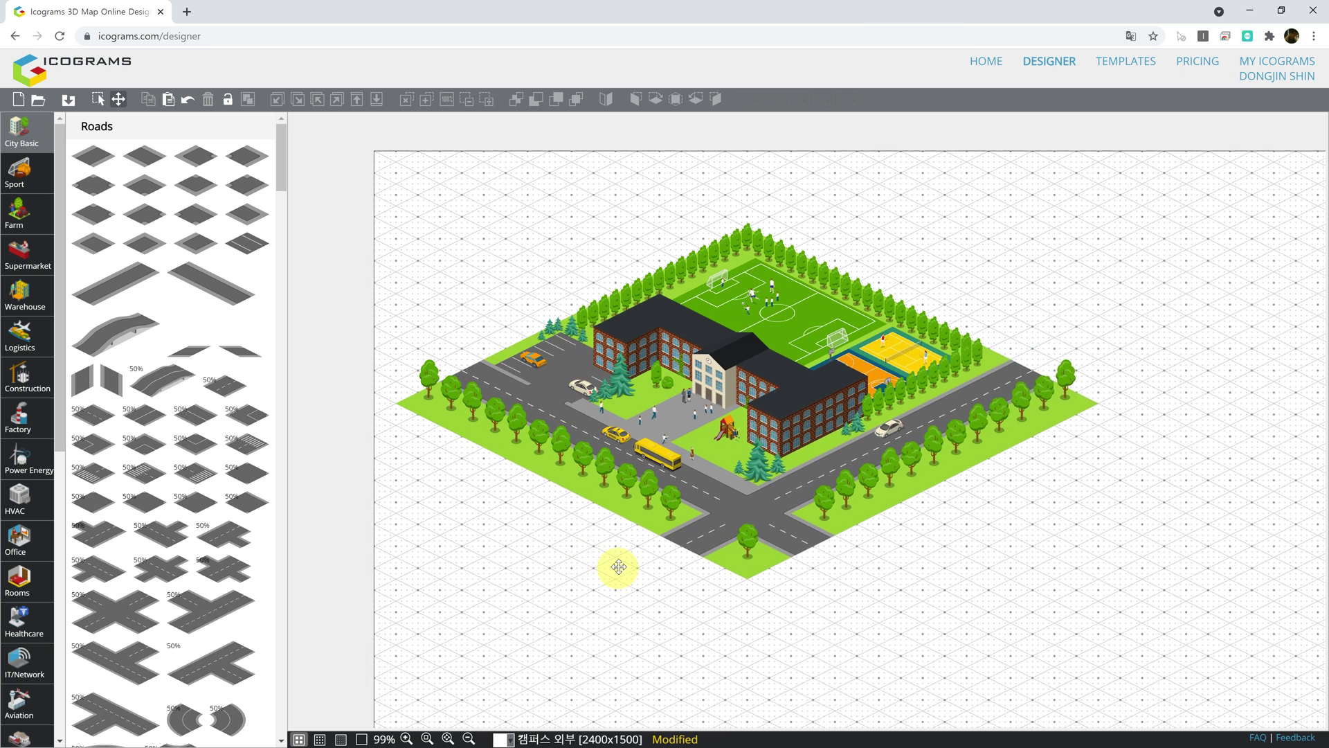
# - Delete the people from the school's front yard, the sidewalk and the playground slide
pyautogui.scroll(-3, 727, 551)
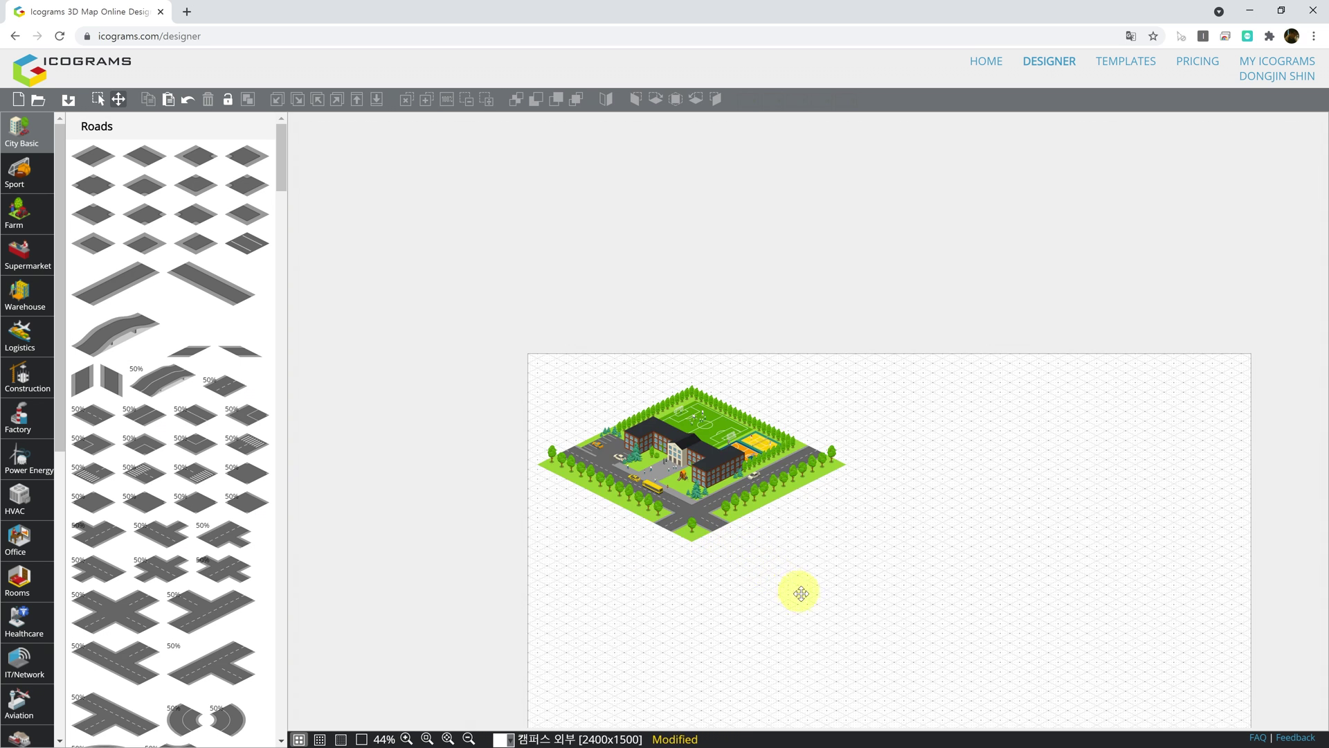
pyautogui.moveTo(802, 578); pyautogui.dragTo(674, 451)
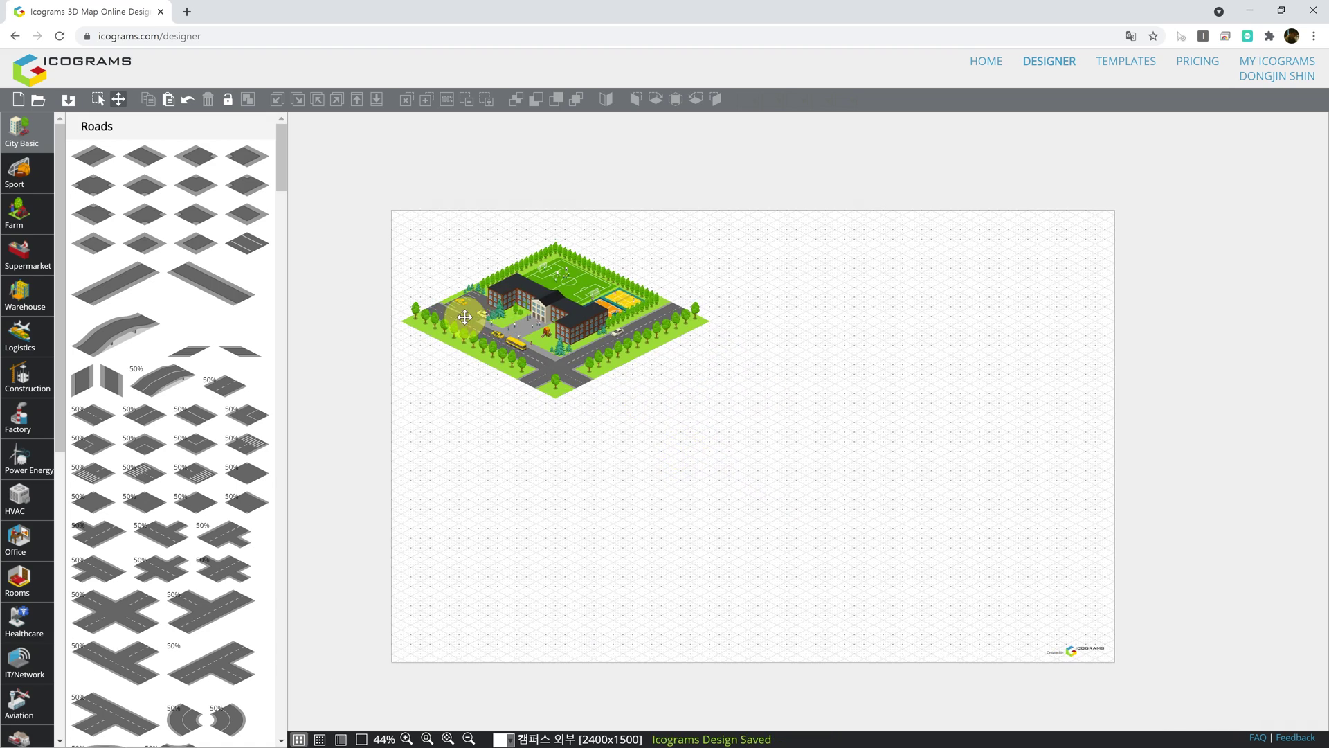
pyautogui.scroll(3, 462, 309)
pyautogui.scroll(6, 476, 309)
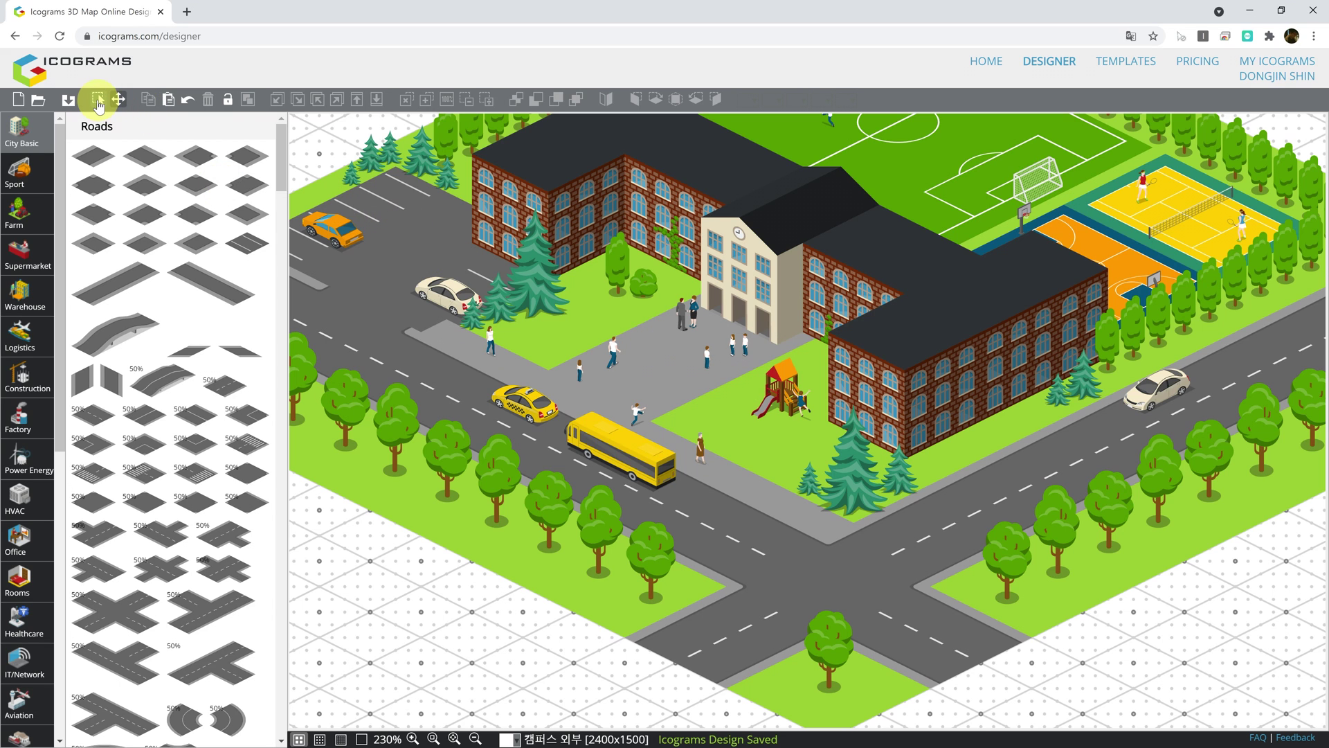
pyautogui.click(98, 102)
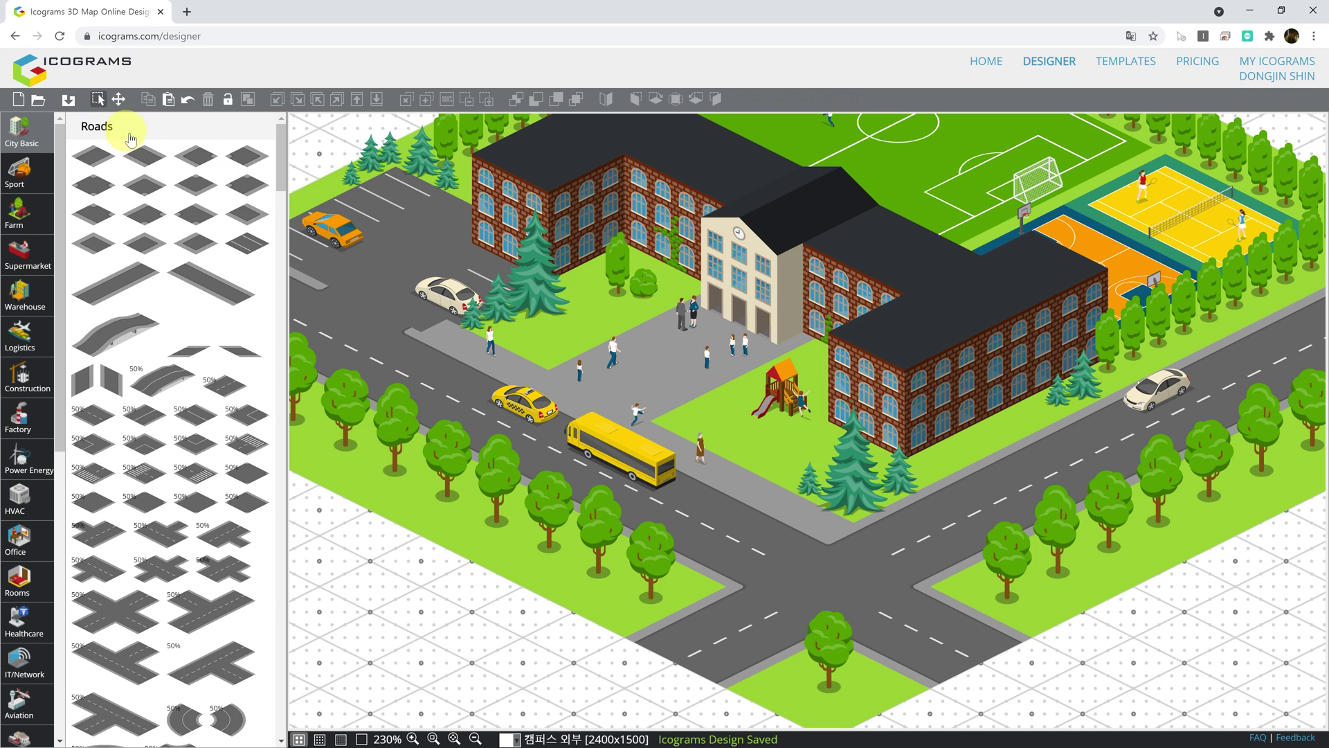
pyautogui.click(489, 338)
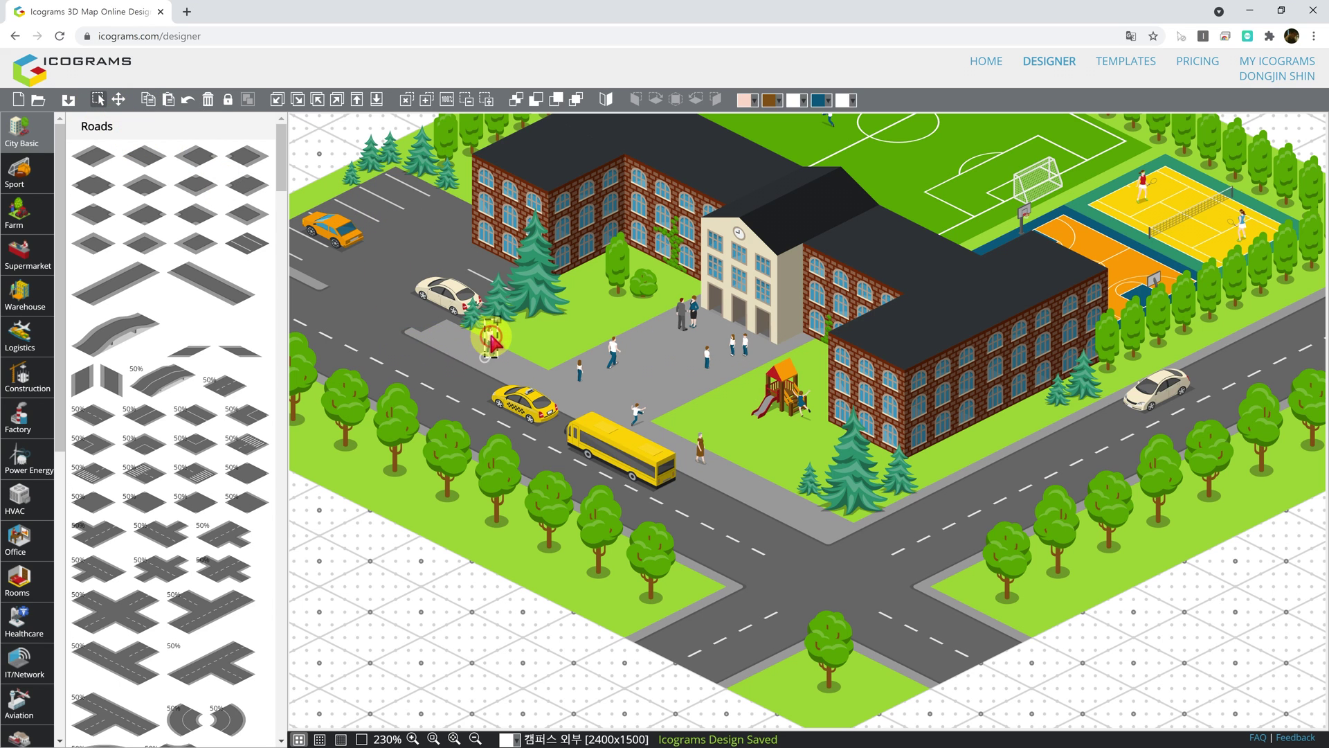
pyautogui.moveTo(578, 378); pyautogui.dragTo(679, 331)
pyautogui.press('Delete')
pyautogui.click(701, 448)
pyautogui.press('Delete')
pyautogui.click(802, 402)
pyautogui.press('Delete')
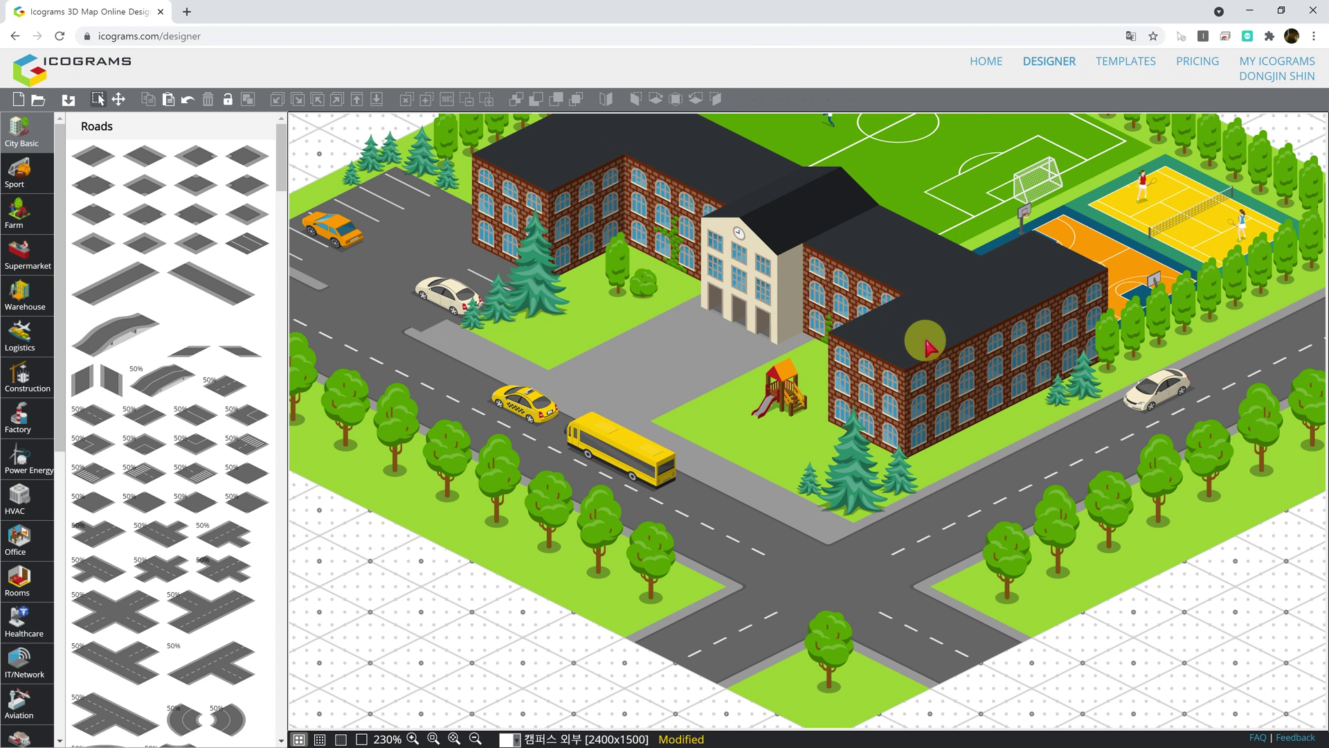
# - Delete the tennis players from the yellow court
pyautogui.scroll(3, 929, 342)
pyautogui.scroll(-1, 930, 346)
pyautogui.scroll(-5, 929, 341)
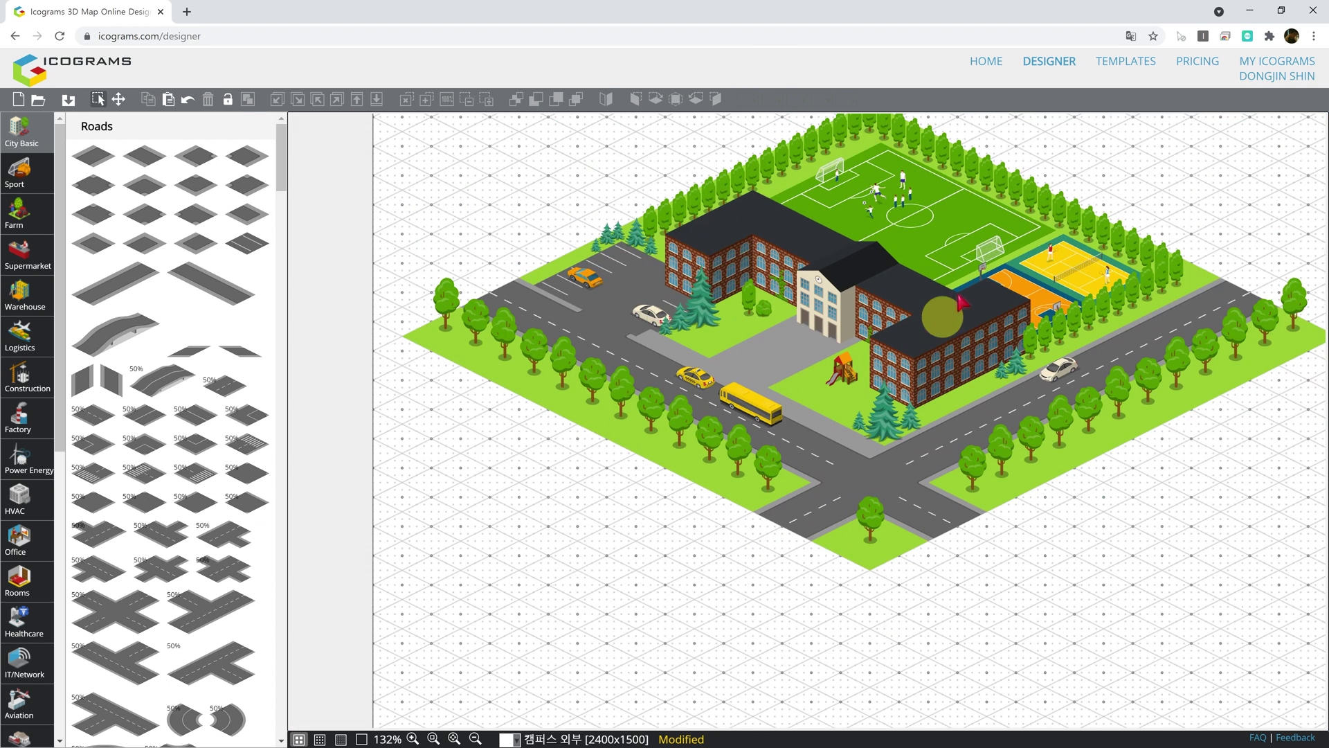
pyautogui.click(1052, 253)
pyautogui.press('Delete')
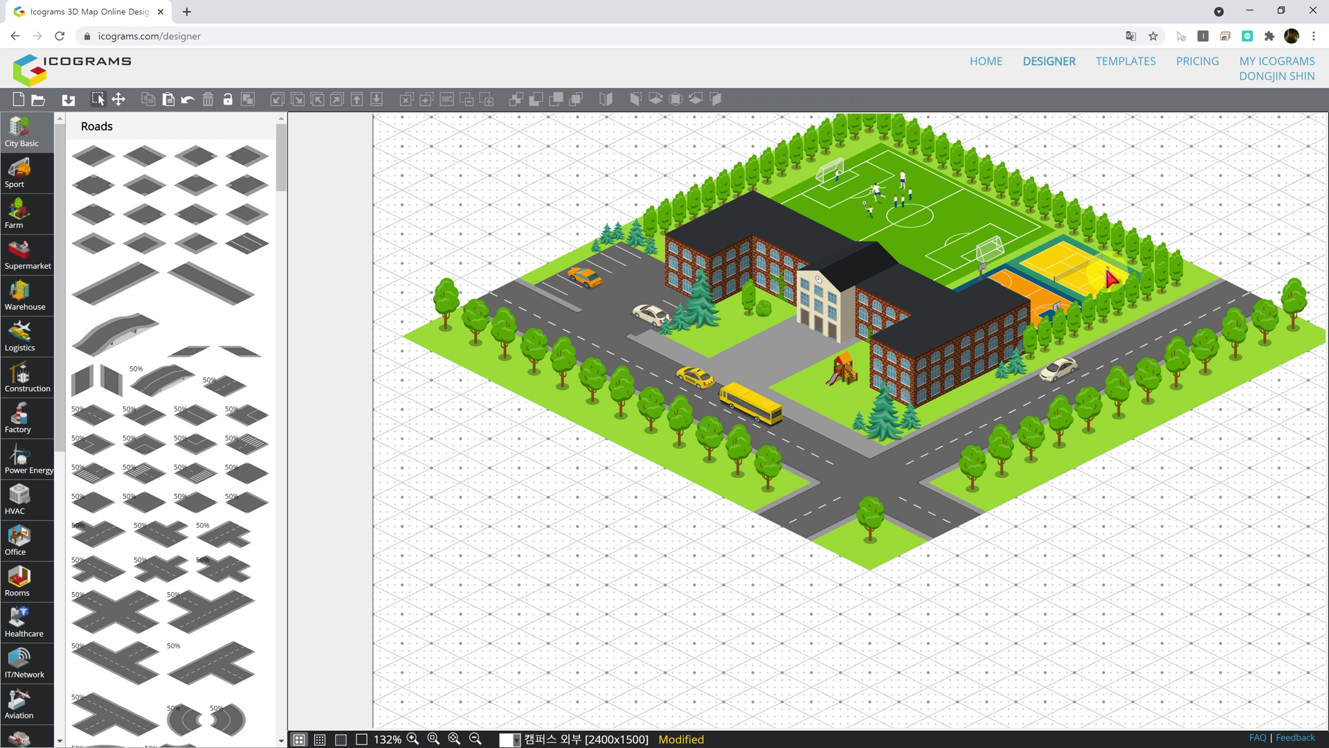
# - Delete the soccer players from the field, except the one kicking the ball closest to the school building
pyautogui.scroll(6, 907, 187)
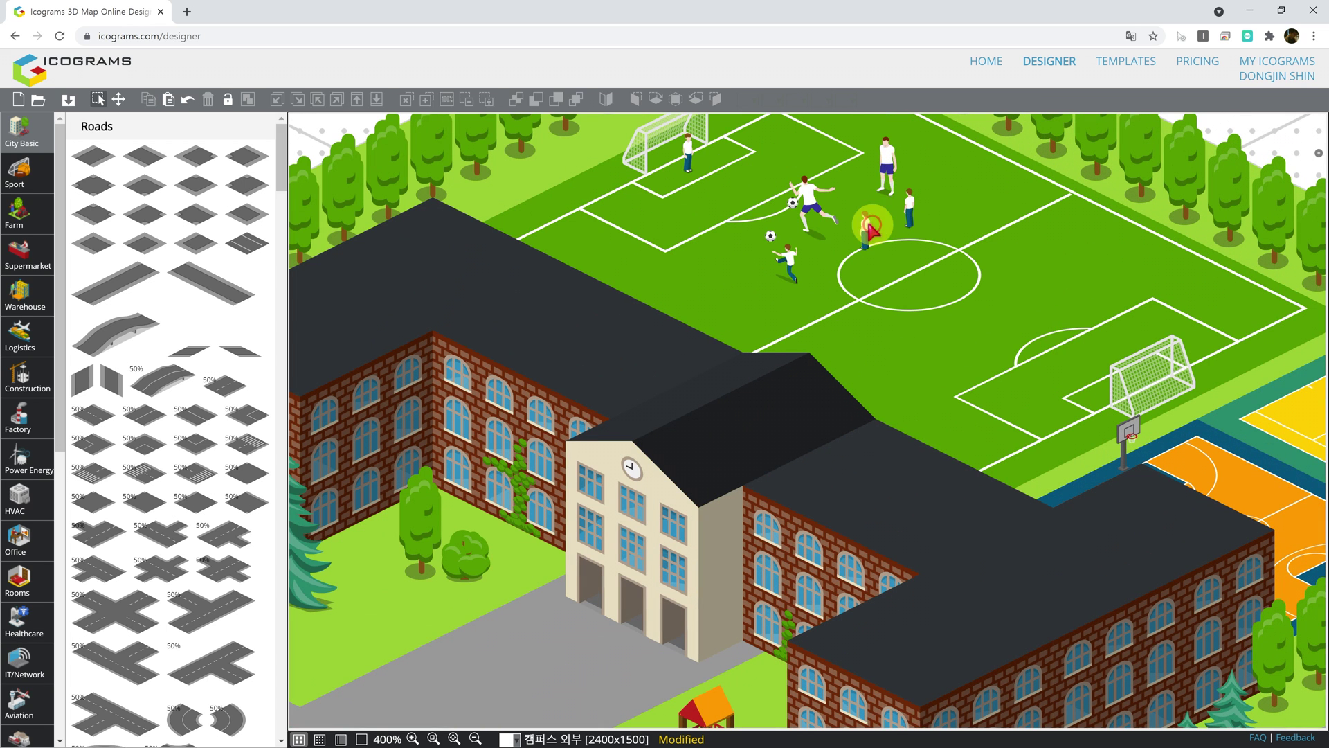
pyautogui.click(866, 225)
pyautogui.press('Delete')
pyautogui.click(810, 201)
pyautogui.press('Delete')
pyautogui.click(887, 164)
pyautogui.press('Delete')
pyautogui.click(909, 208)
pyautogui.press('Delete')
pyautogui.click(688, 154)
pyautogui.press('Delete')
# - Delete the last soccer player, undoing the accidental removal of the soccer field
pyautogui.click(785, 258)
pyautogui.press('Delete')
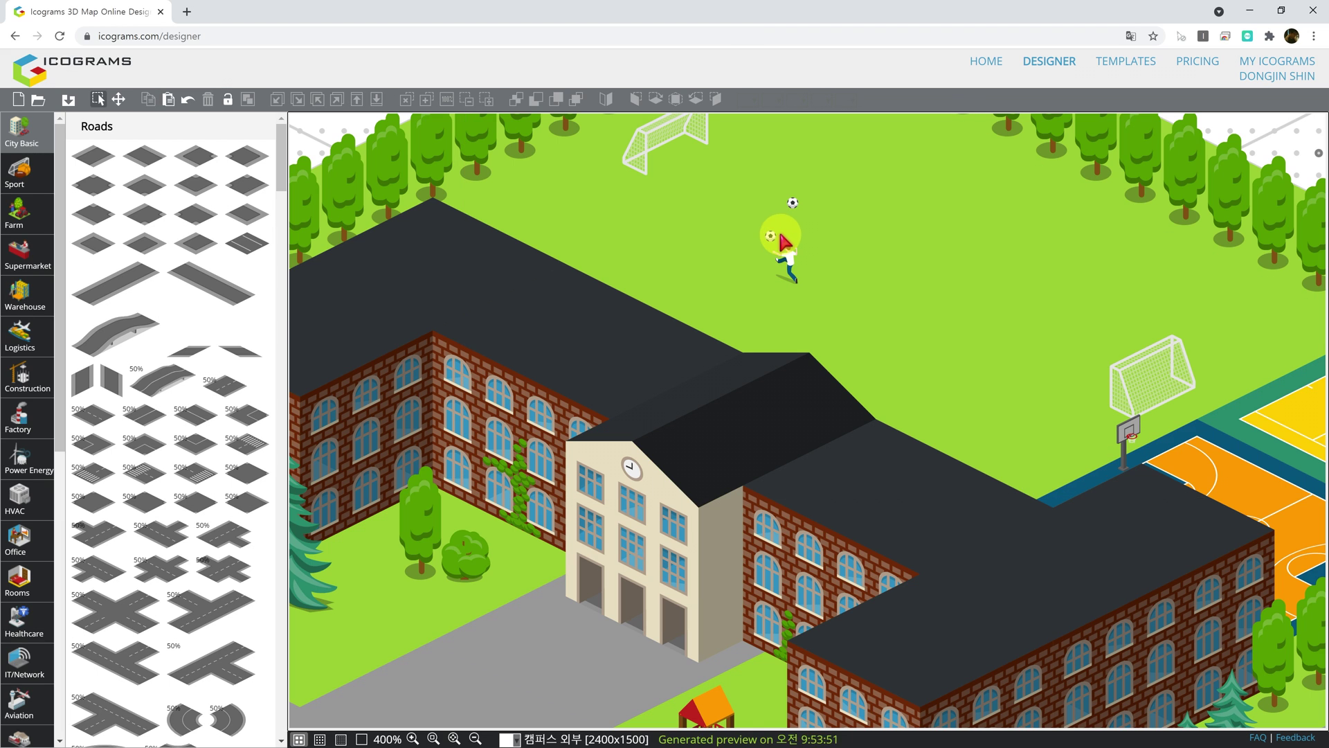
pyautogui.hotkey('ctrl', 'z')
pyautogui.click(788, 260)
pyautogui.press('Delete')
pyautogui.scroll(-8, 800, 260)
pyautogui.scroll(4, 789, 277)
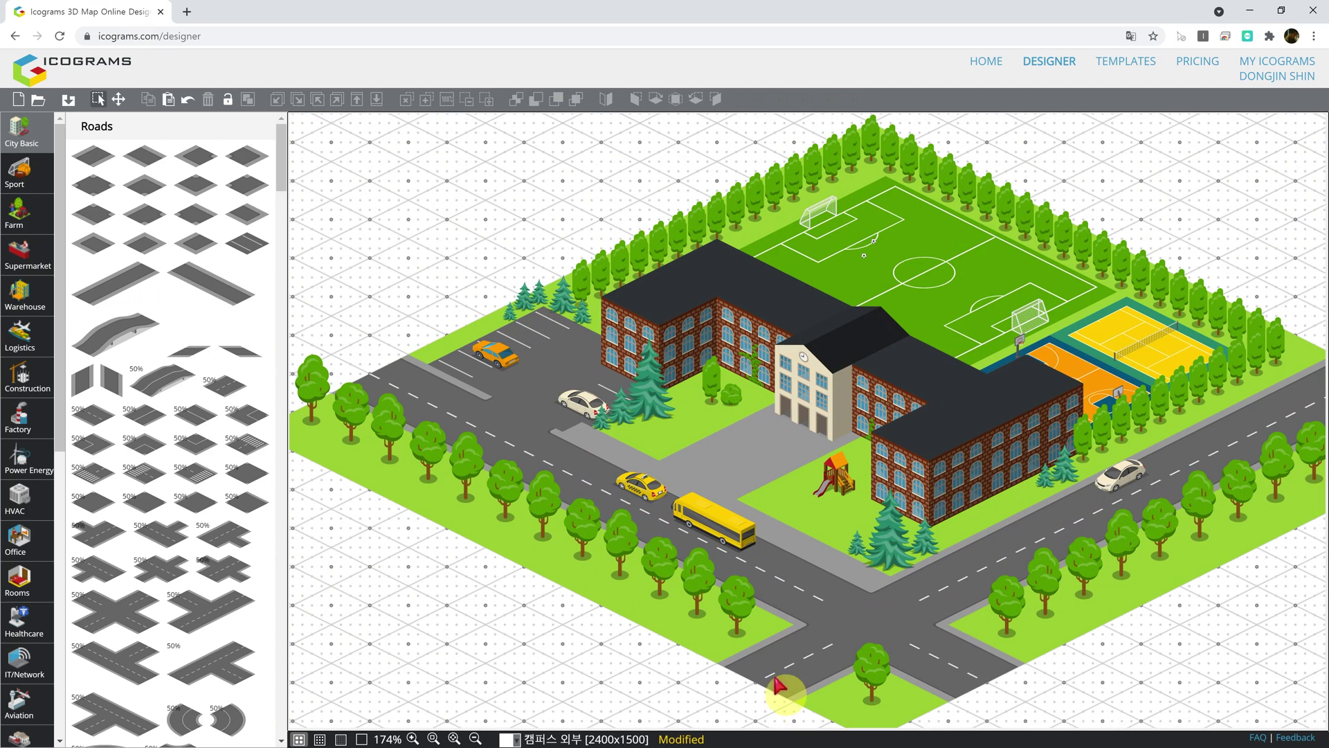
pyautogui.moveTo(730, 682)
pyautogui.mouseDown()
pyautogui.moveTo(867, 611)
pyautogui.moveTo(704, 534)
pyautogui.moveTo(754, 477)
pyautogui.moveTo(747, 462)
pyautogui.moveTo(764, 465)
pyautogui.moveTo(704, 552)
pyautogui.moveTo(678, 508)
pyautogui.moveTo(724, 533)
pyautogui.moveTo(677, 522)
pyautogui.moveTo(643, 473)
pyautogui.mouseUp()
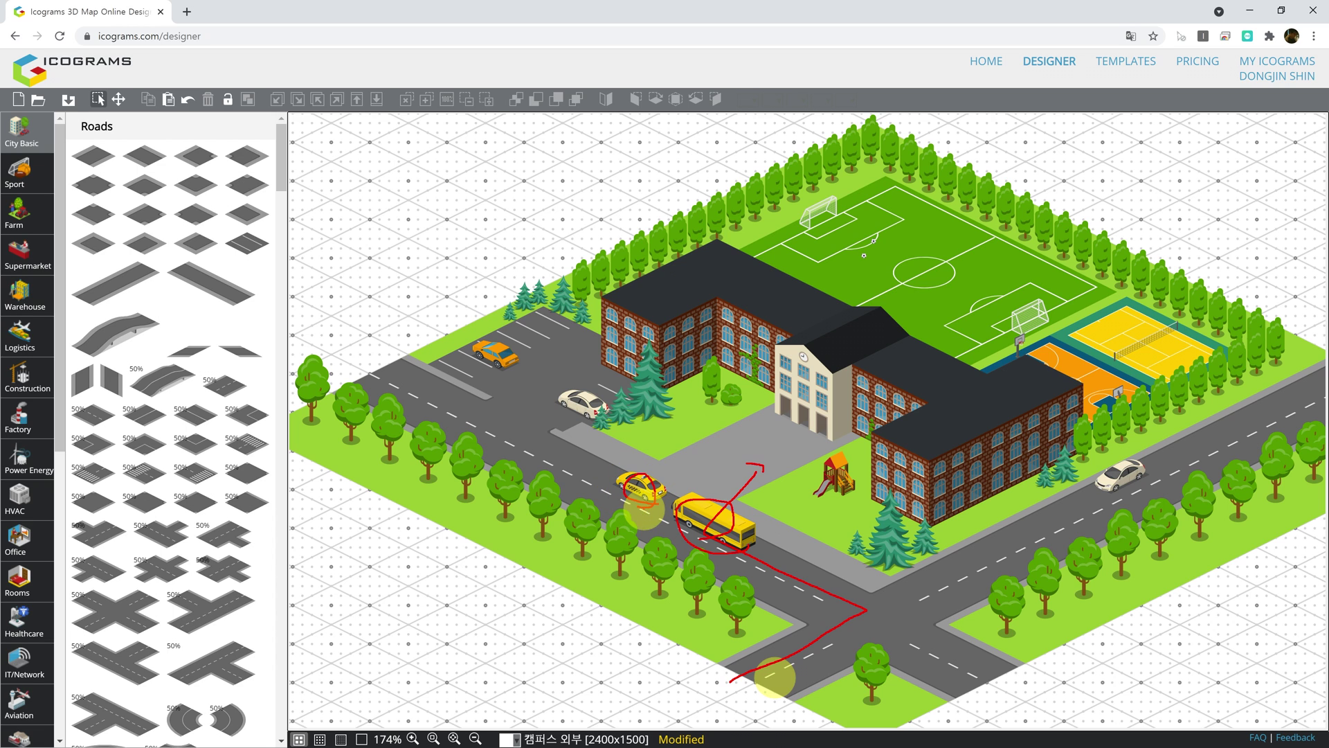
pyautogui.press('Escape')
# - Delete the yellow bus and the yellow taxi from the road in front of the school
pyautogui.click(714, 526)
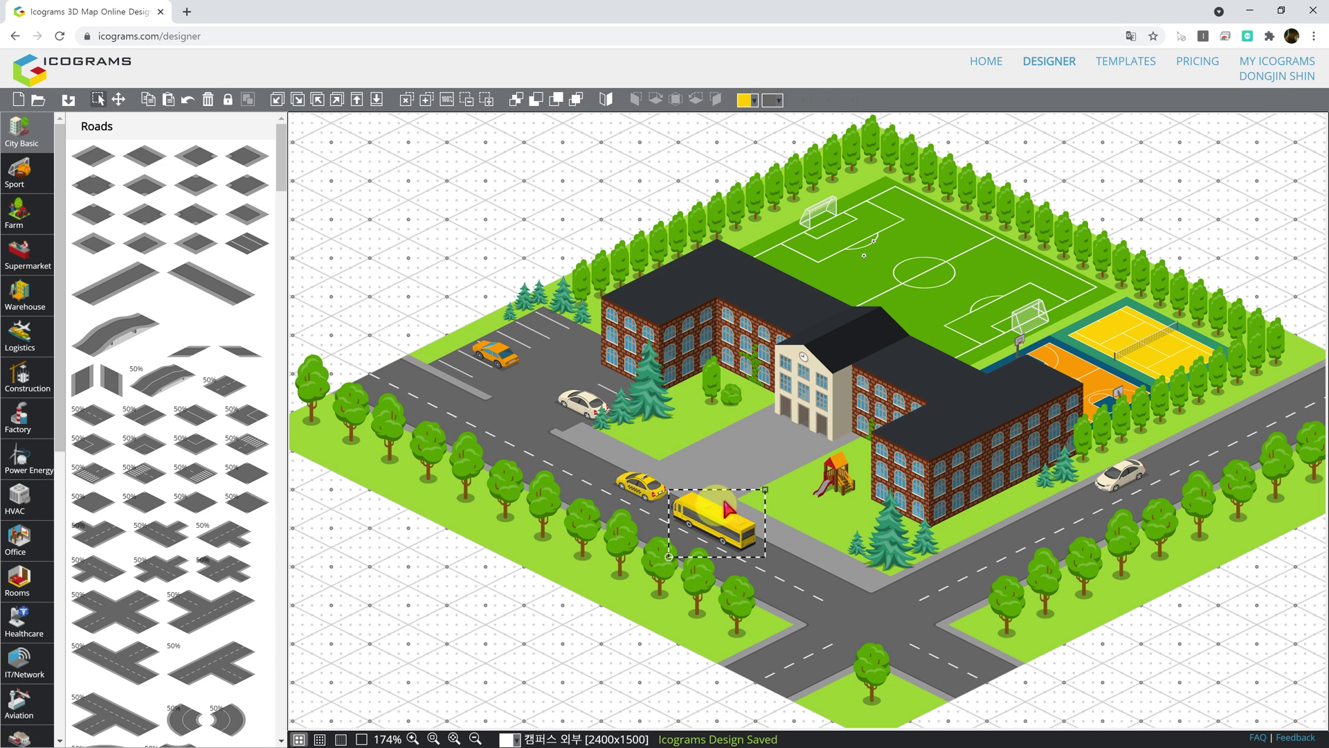
pyautogui.press('Delete')
pyautogui.click(654, 491)
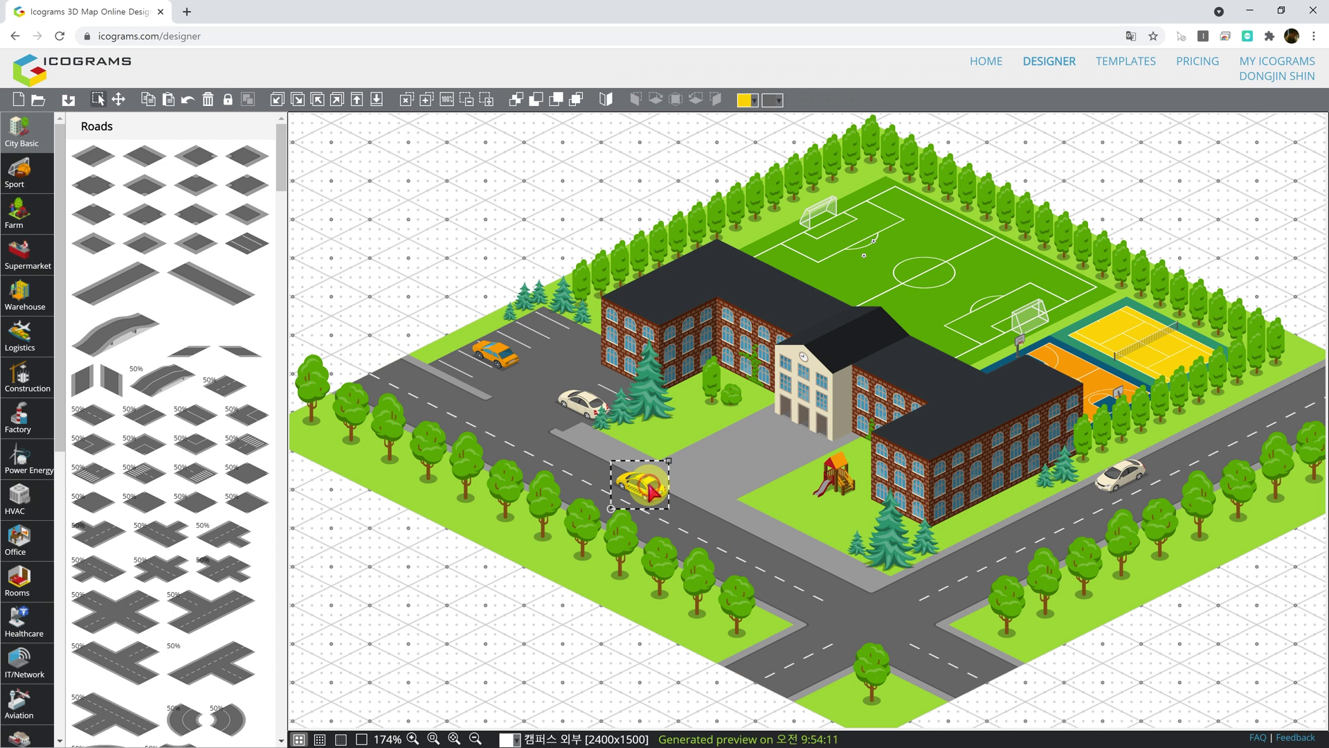
pyautogui.press('Delete')
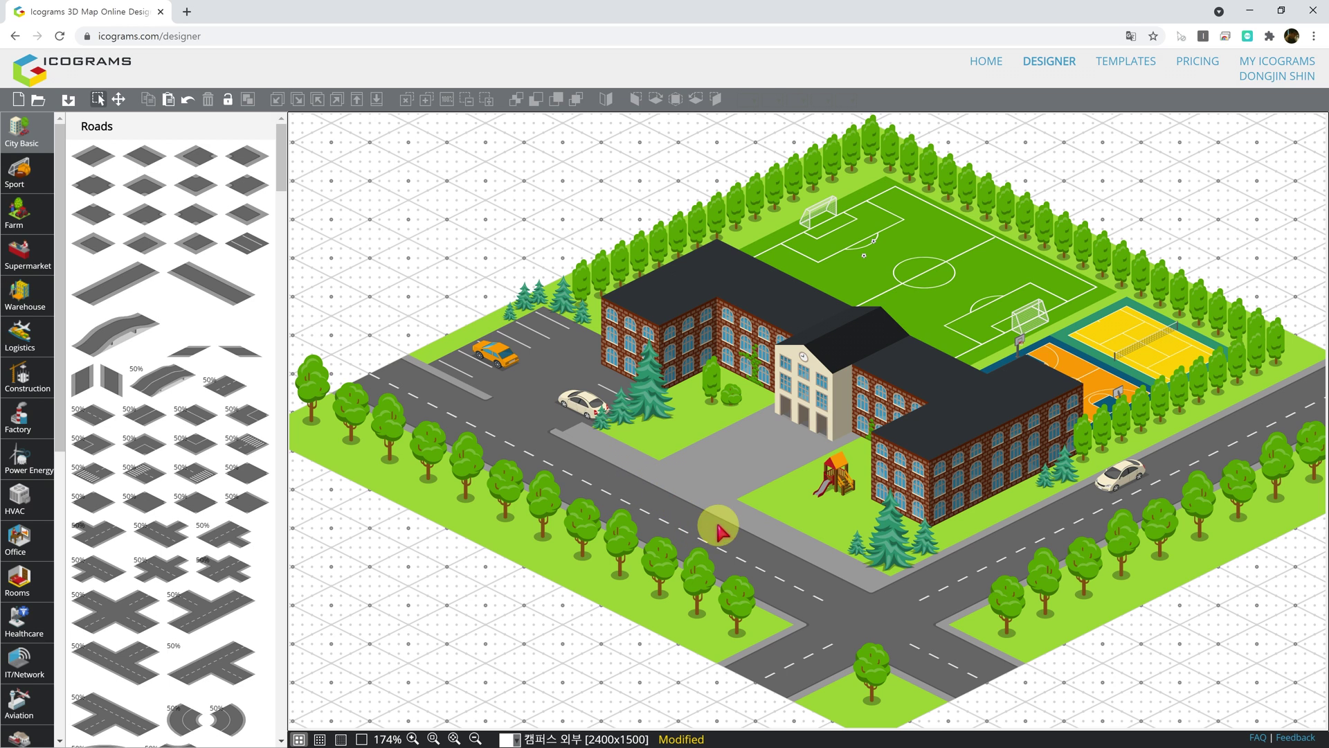
# - Delete the playground slide from the lawn in front of the school
pyautogui.click(834, 476)
pyautogui.press('Delete')
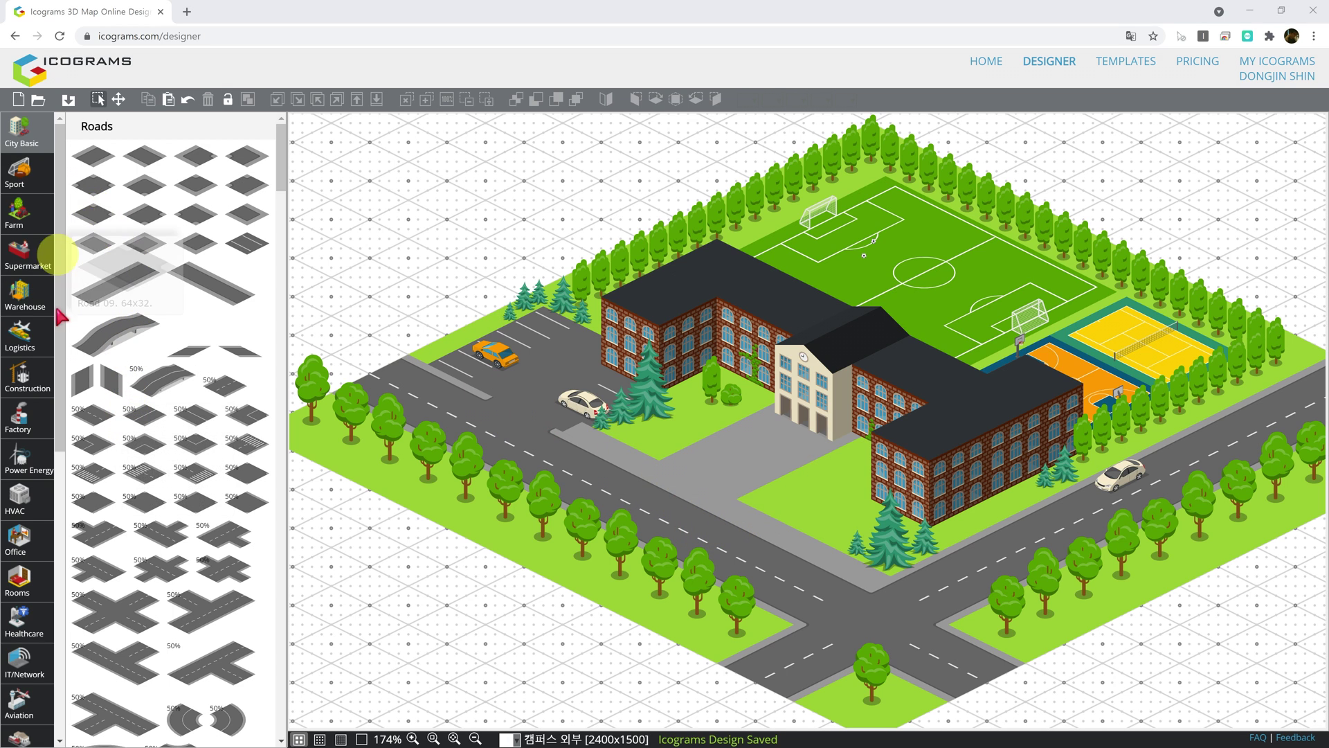
# - Place the blue round "Sign proceed straight 01" road sign on the paved area in front of the school entrance
pyautogui.scroll(-2, 45, 367)
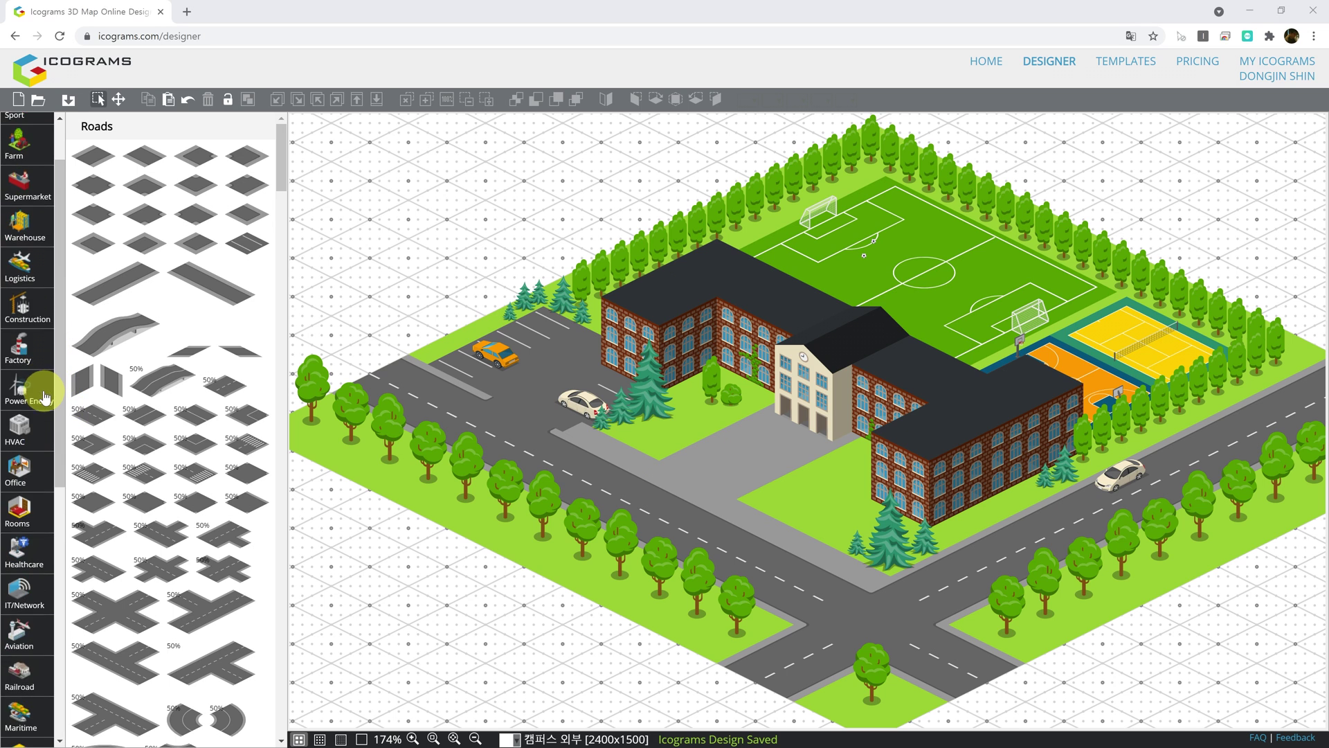
pyautogui.scroll(-1, 38, 429)
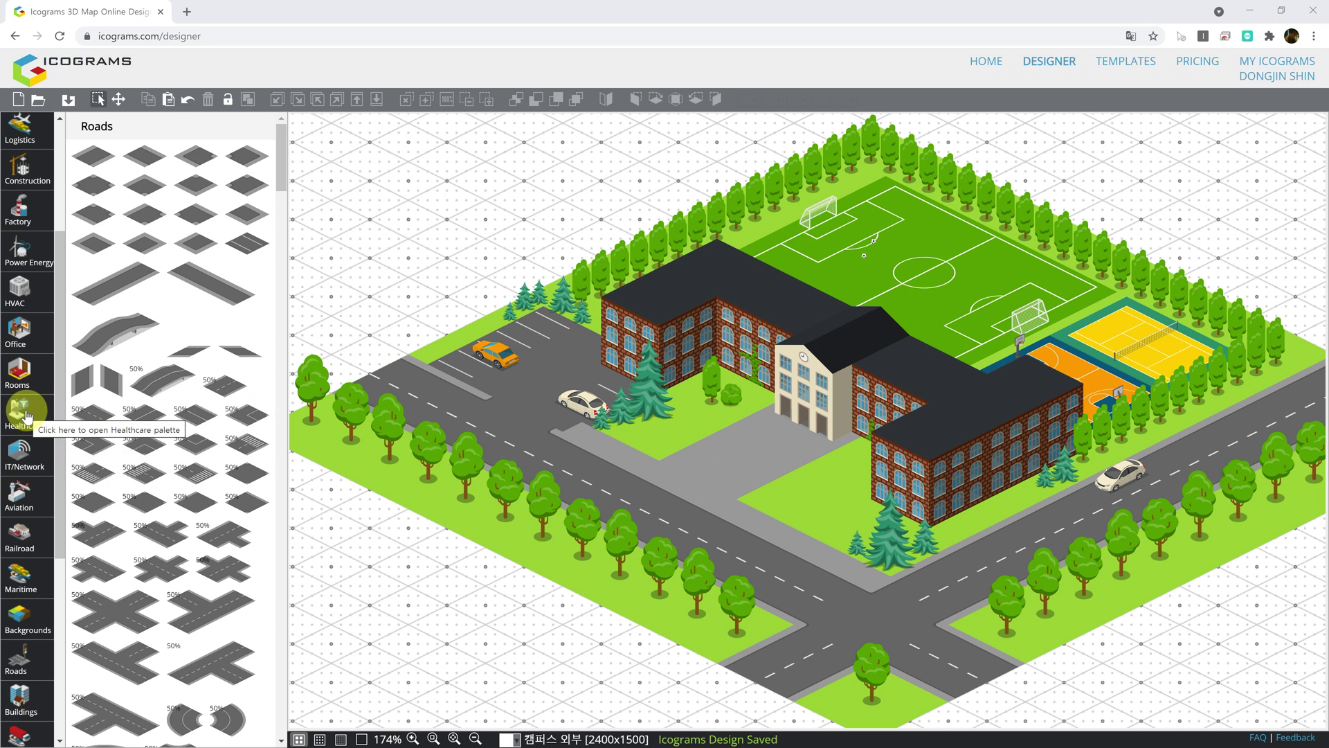
pyautogui.scroll(-2, 26, 416)
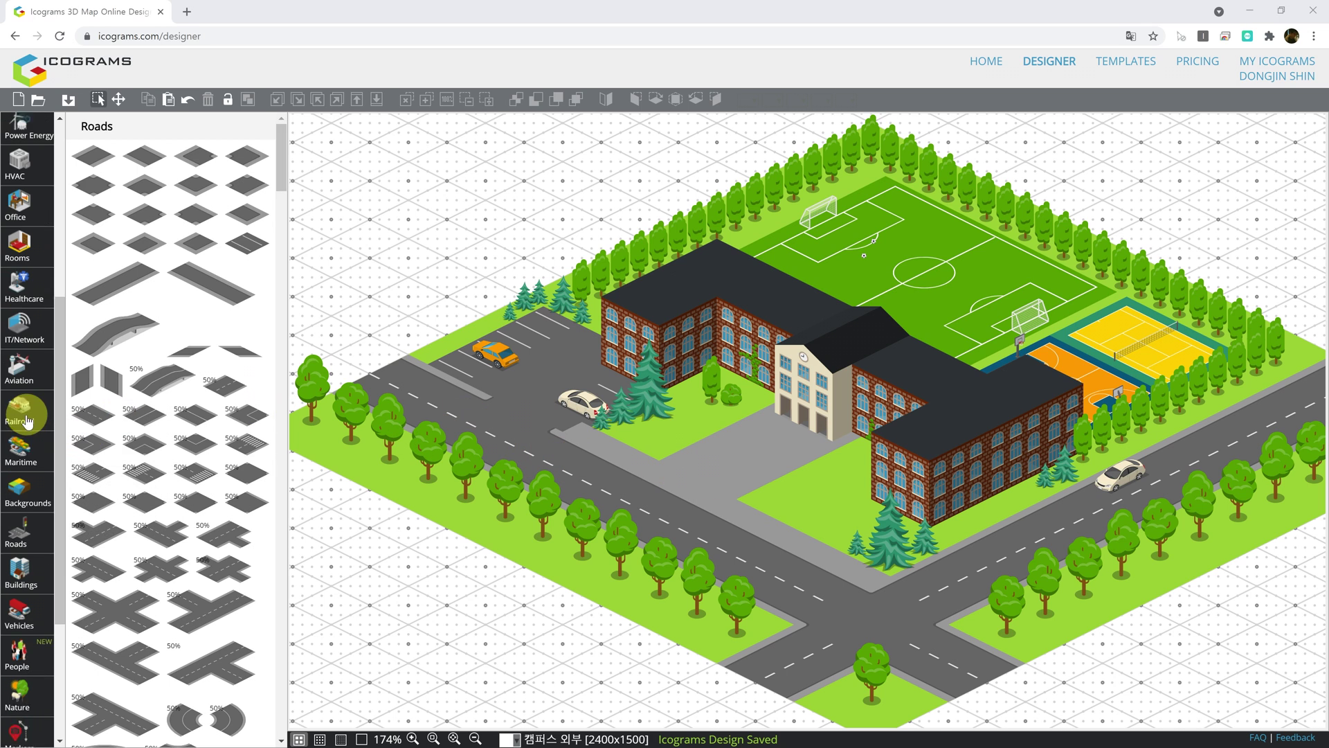
pyautogui.click(19, 531)
pyautogui.scroll(-5, 198, 335)
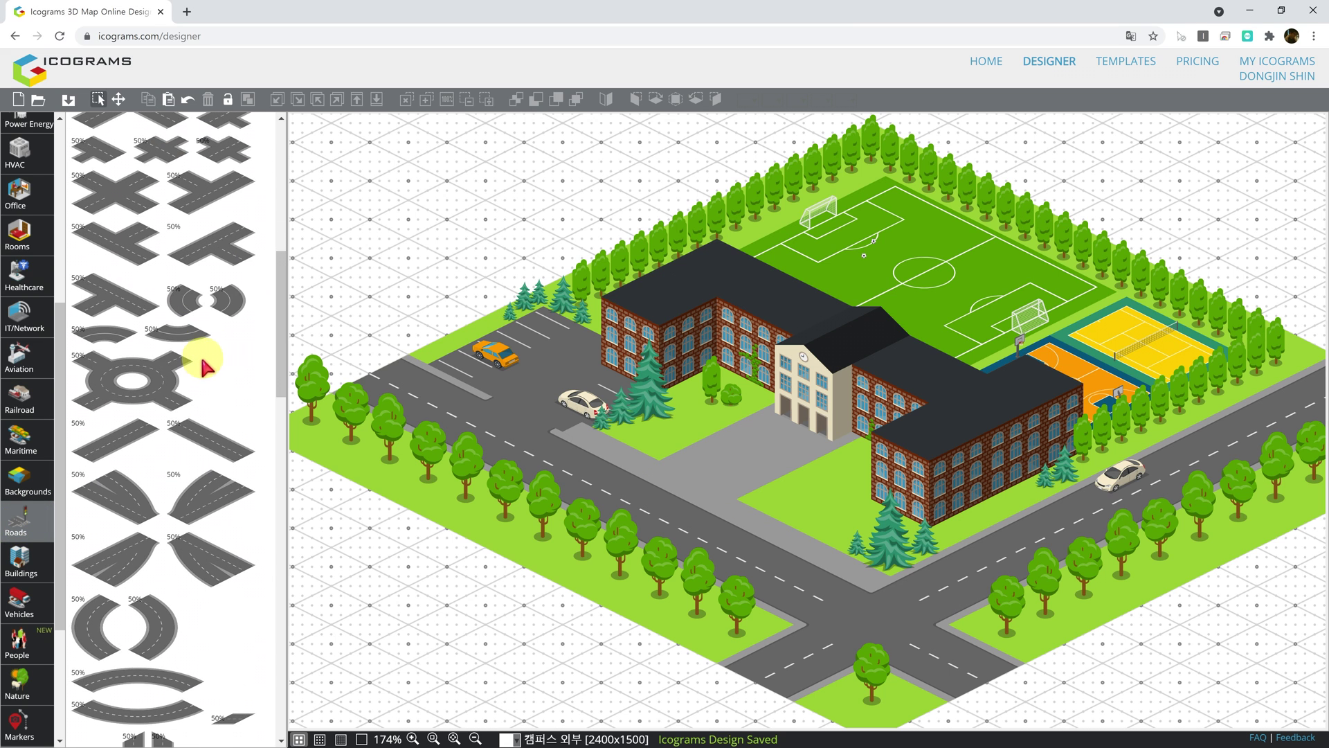
pyautogui.scroll(-8, 203, 365)
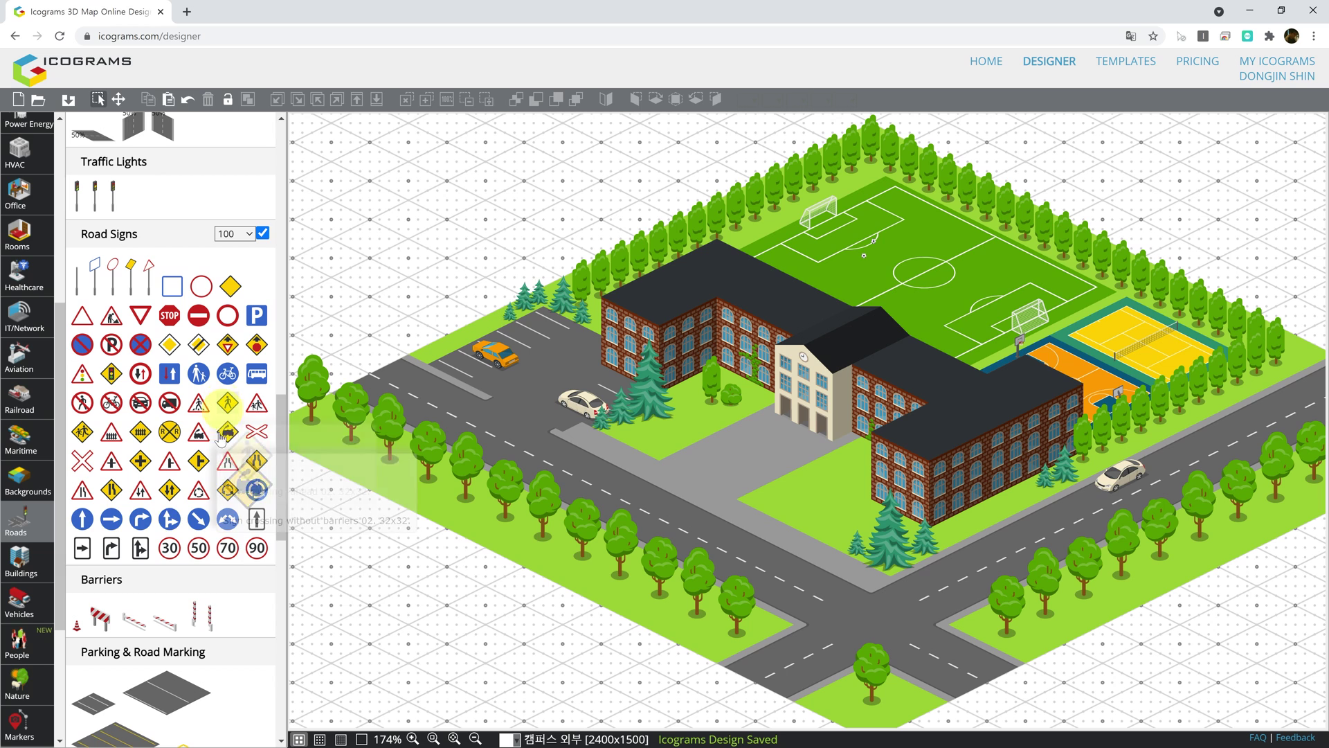
pyautogui.moveTo(83, 521)
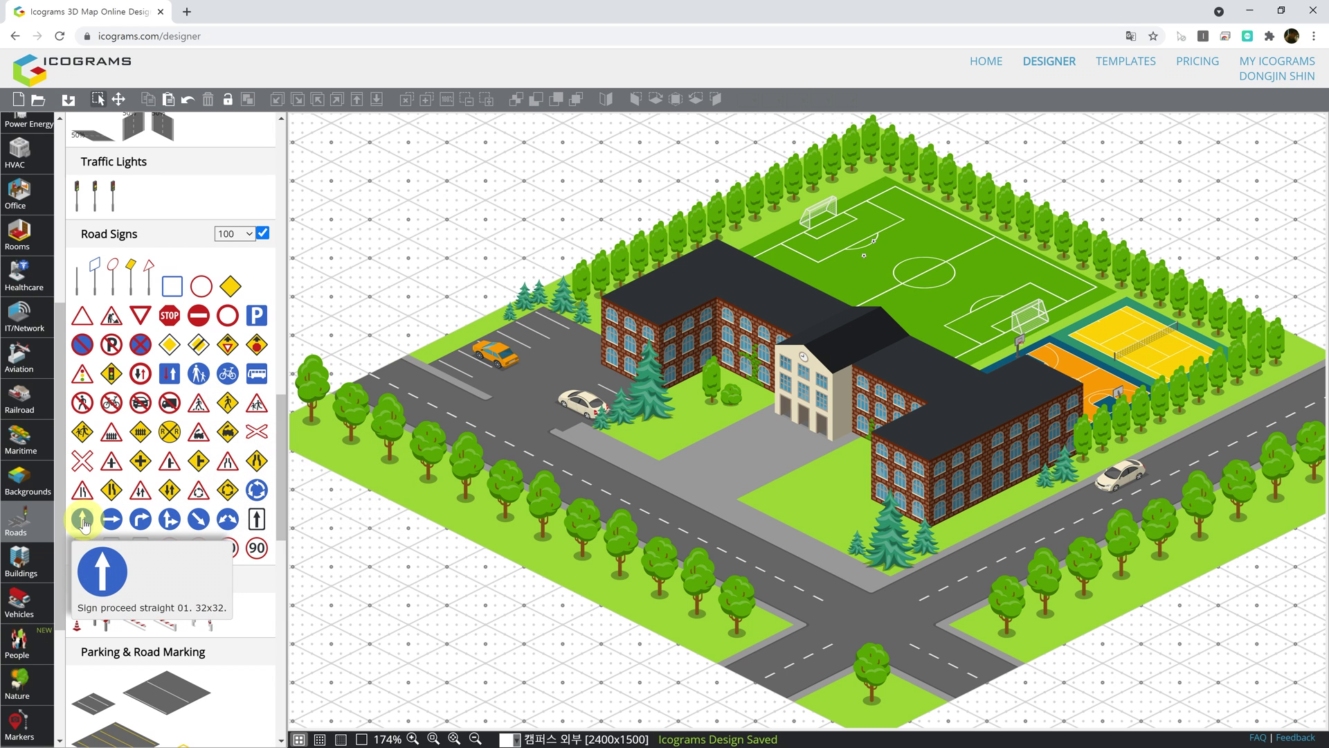
pyautogui.moveTo(82, 523); pyautogui.dragTo(747, 466)
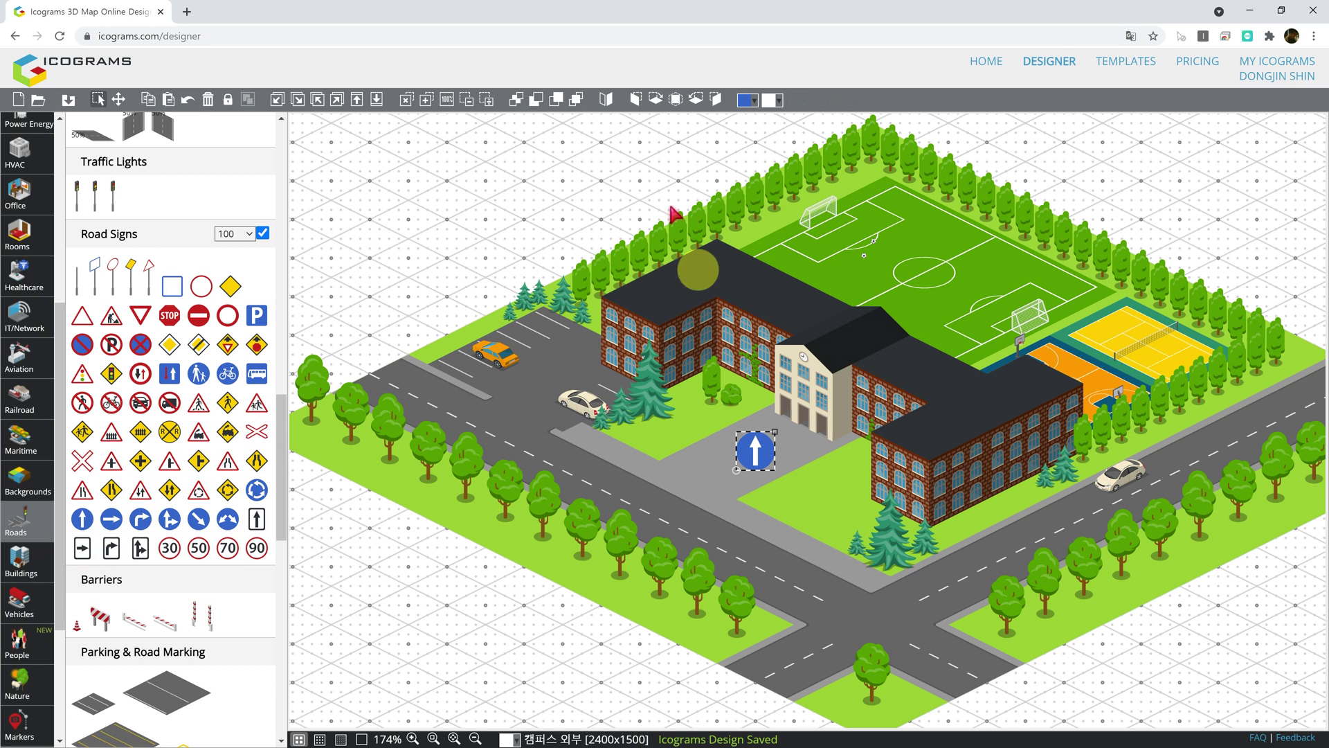
# - Lay the blue arrow sign flat on the ground pointing toward the entrance, and enlarge it to about 112%
pyautogui.click(635, 101)
pyautogui.click(653, 100)
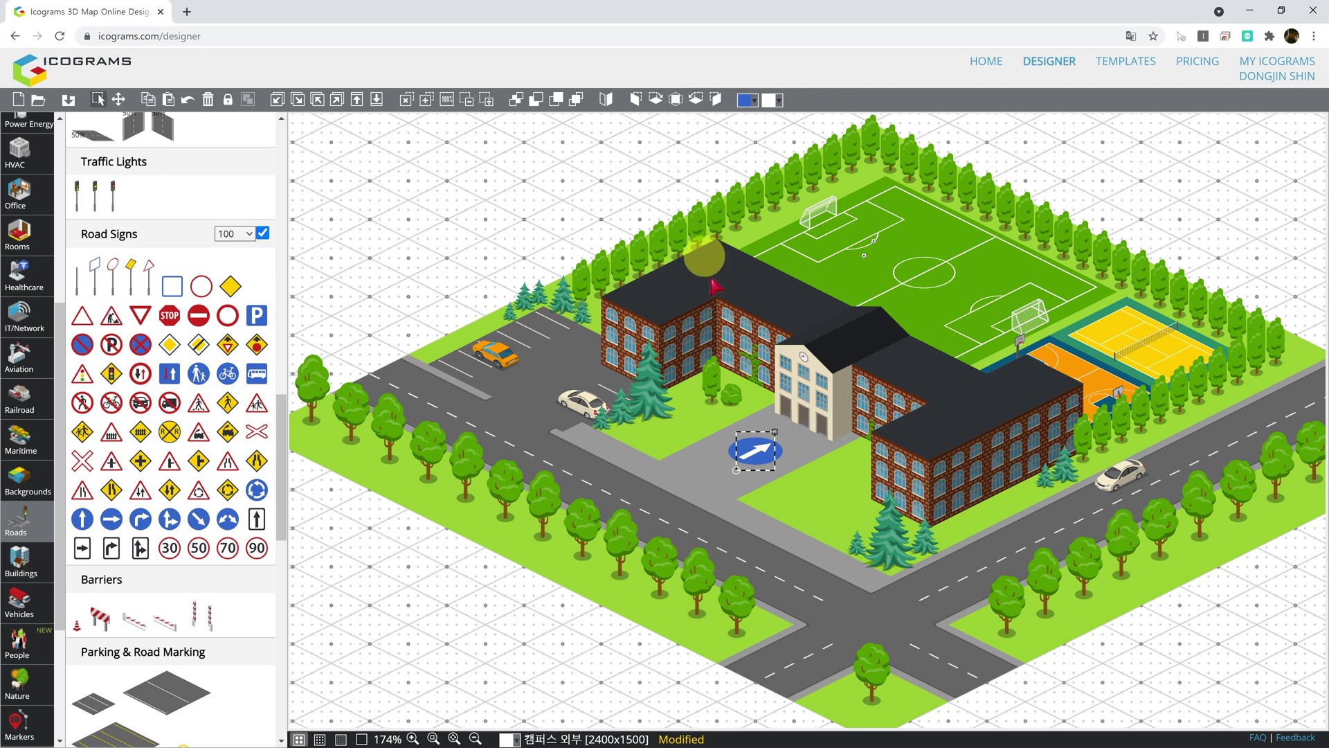
pyautogui.moveTo(762, 445)
pyautogui.mouseDown()
pyautogui.moveTo(740, 441)
pyautogui.moveTo(765, 447)
pyautogui.mouseUp()
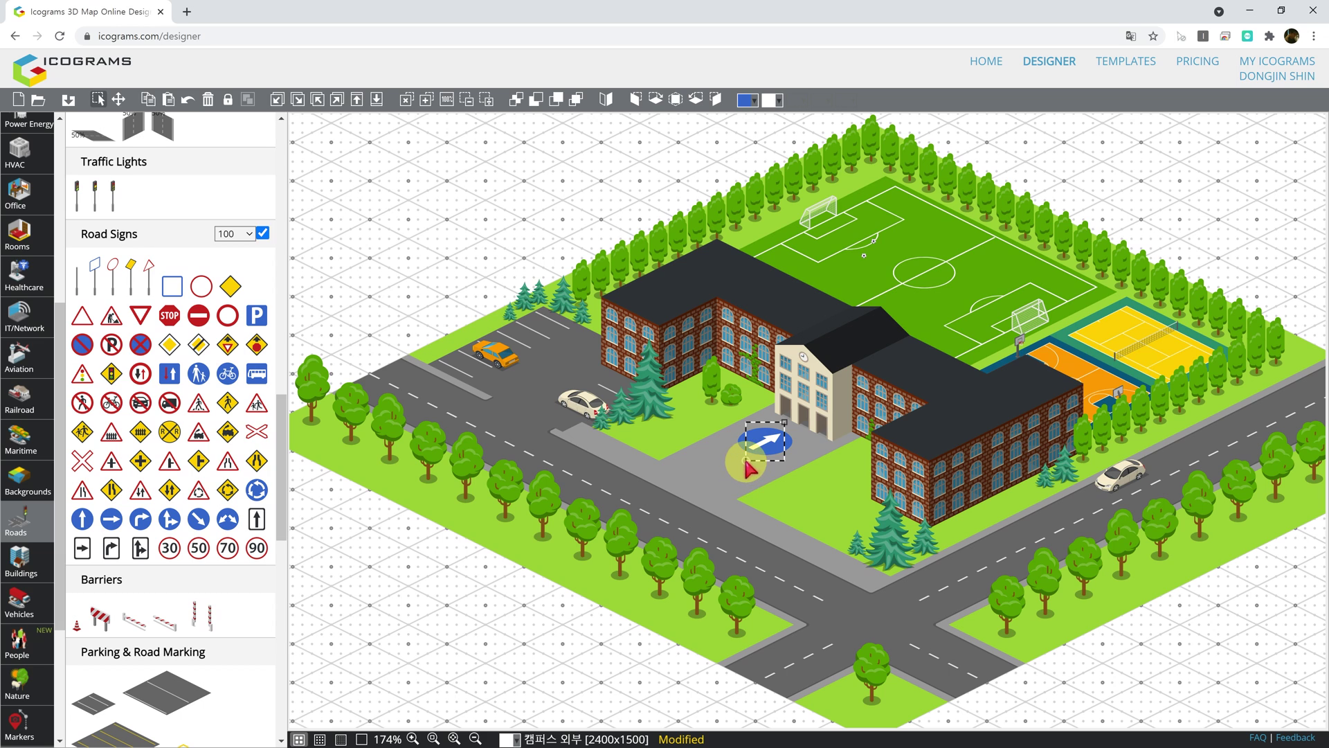
pyautogui.moveTo(784, 422); pyautogui.dragTo(760, 450)
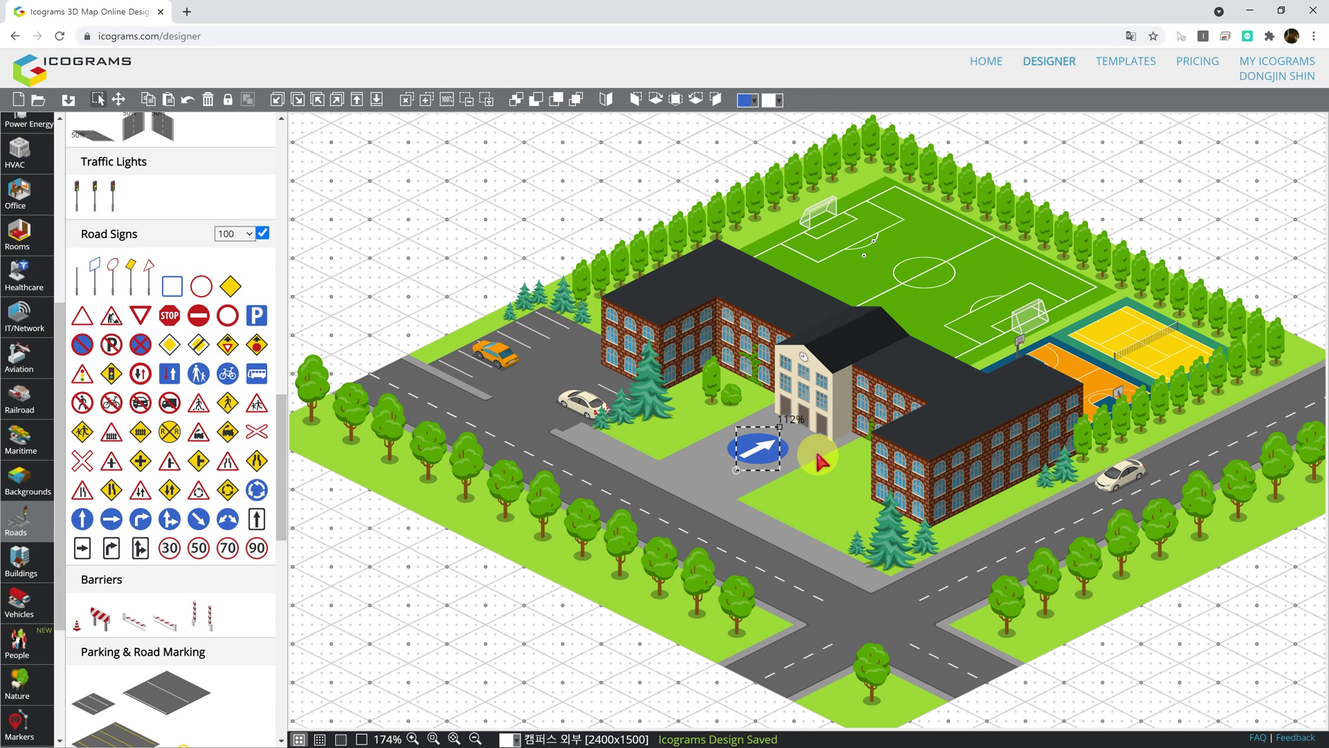
# - Try a lighter blue background on the arrow sign and restore its original blue
pyautogui.click(754, 102)
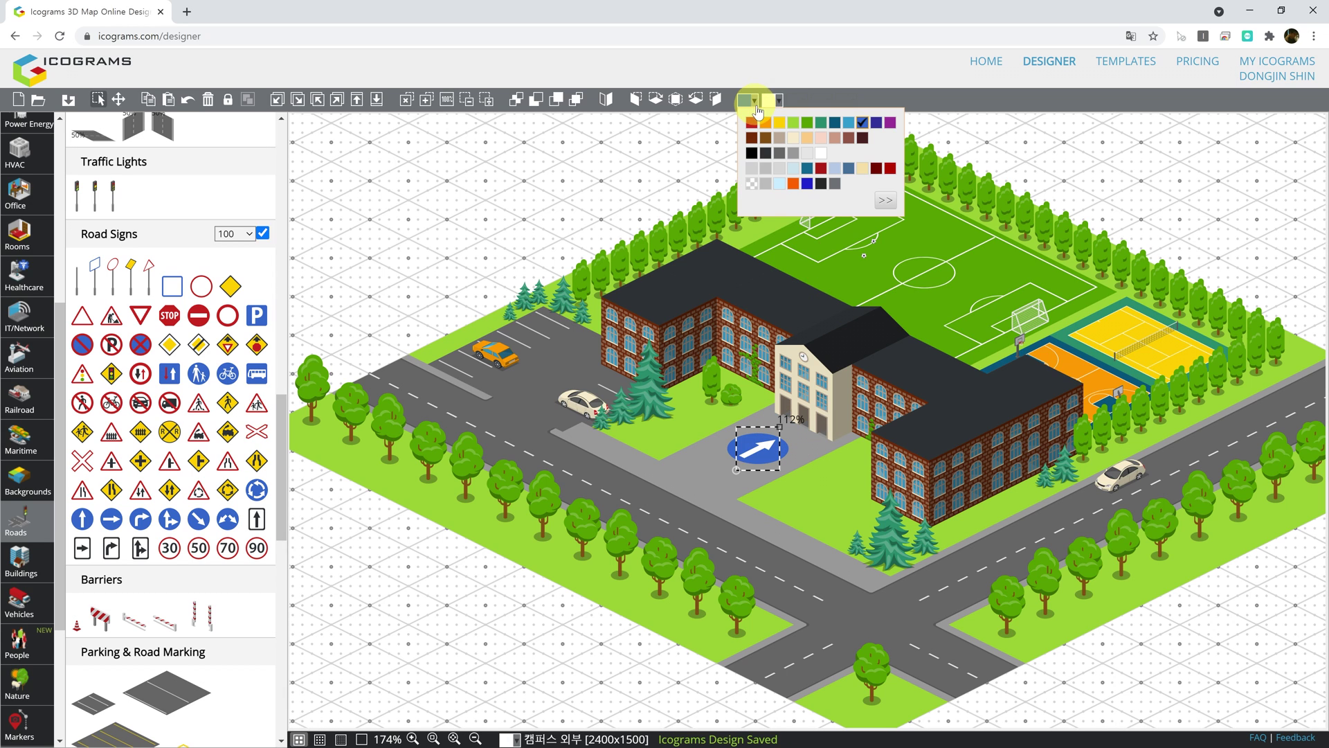
pyautogui.click(849, 126)
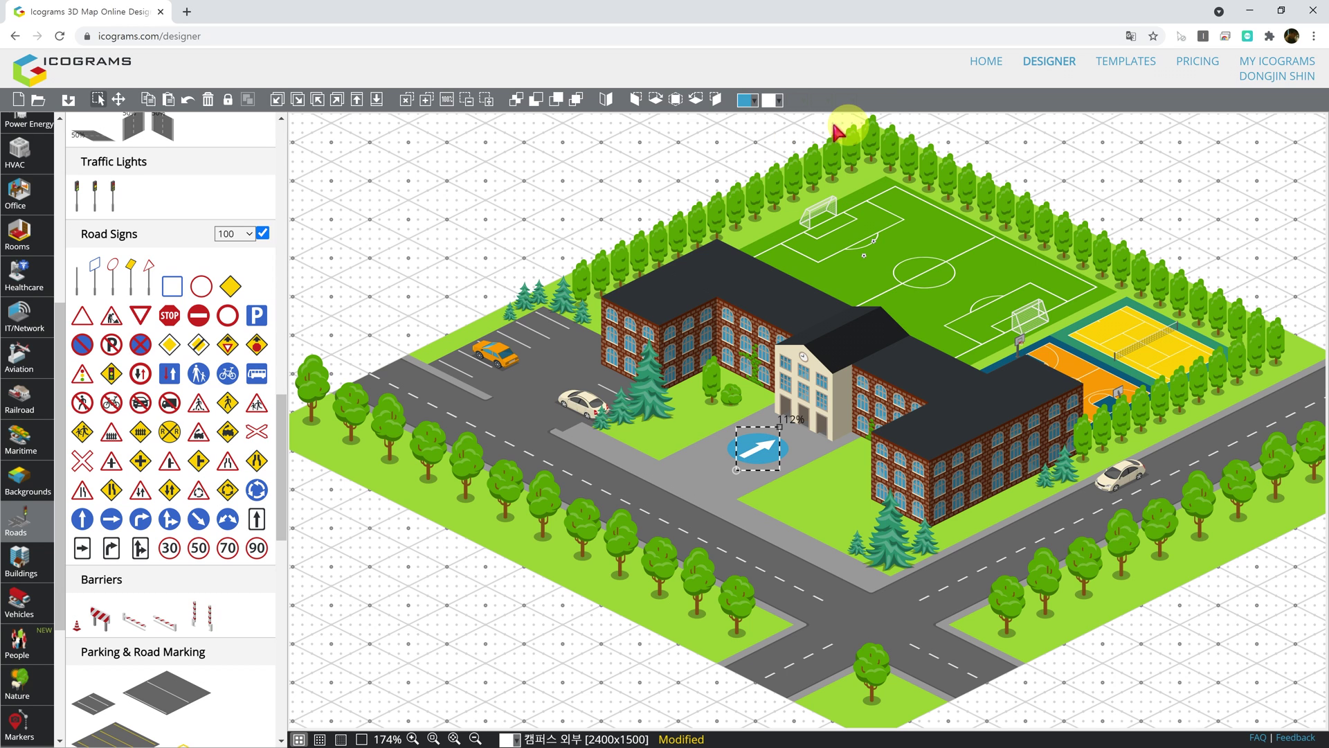
pyautogui.click(754, 102)
pyautogui.click(863, 123)
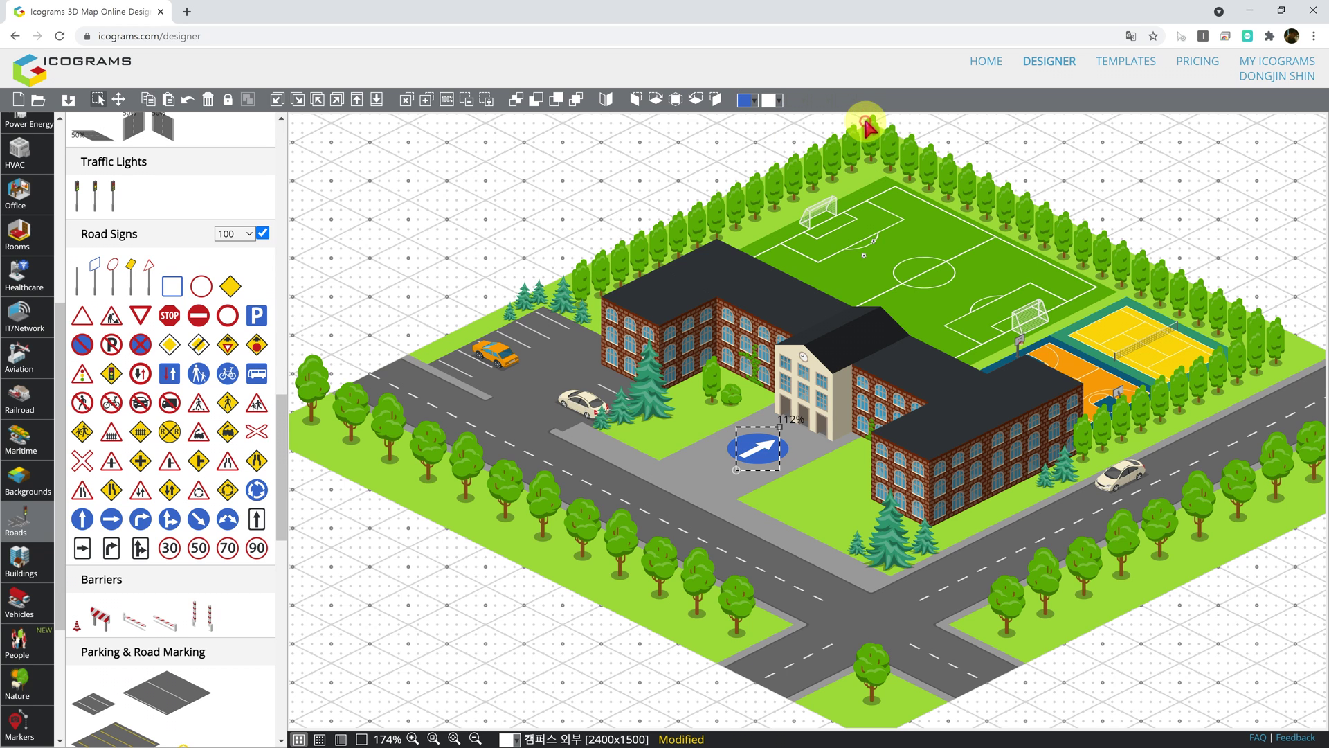
# - Place the small upward line arrow from the Markers palette on the paved path just in front of the blue sign
pyautogui.scroll(-1, 280, 444)
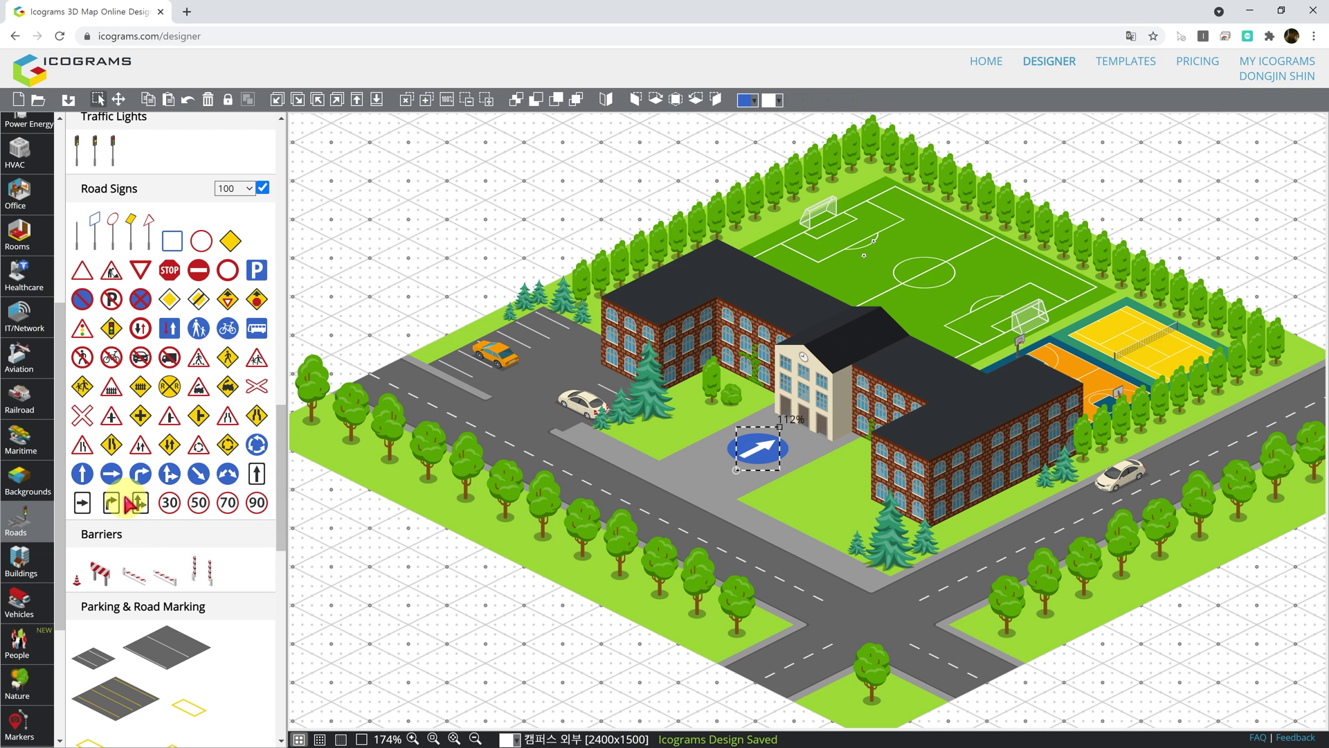
pyautogui.scroll(-3, 35, 530)
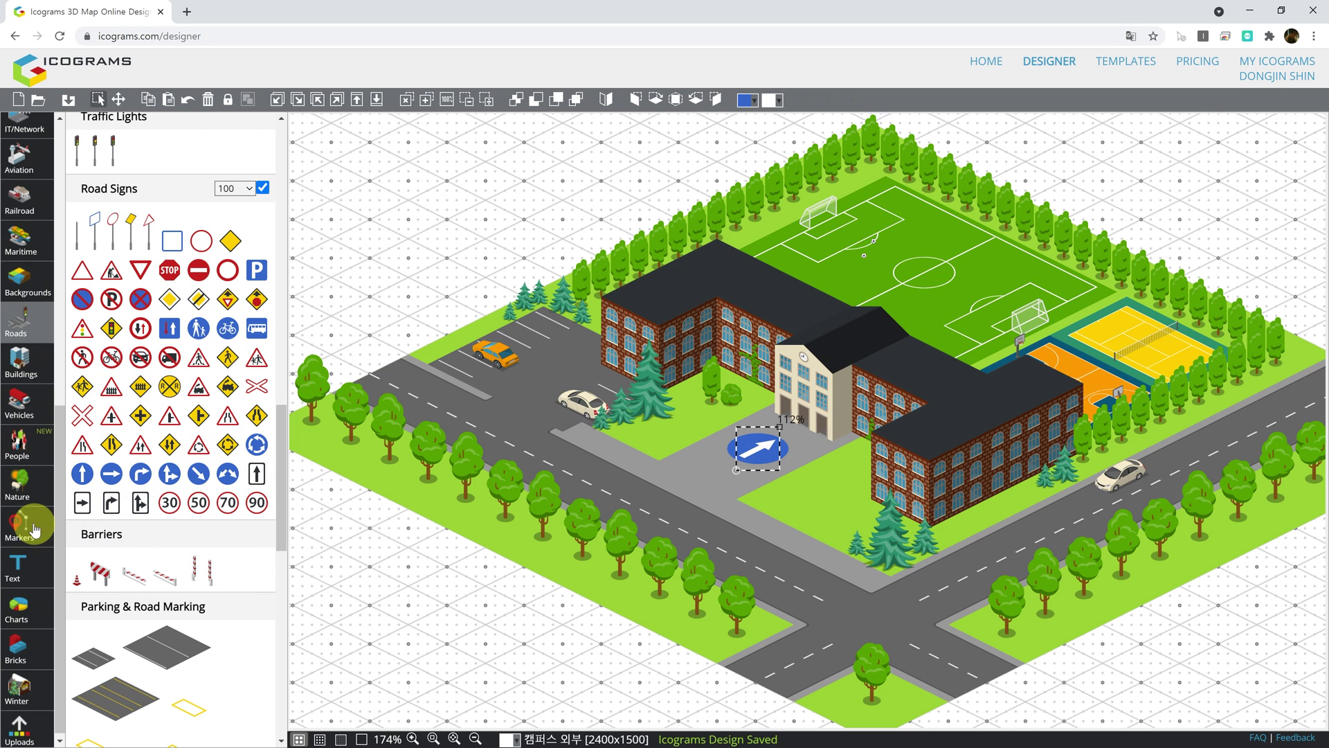
pyautogui.click(26, 528)
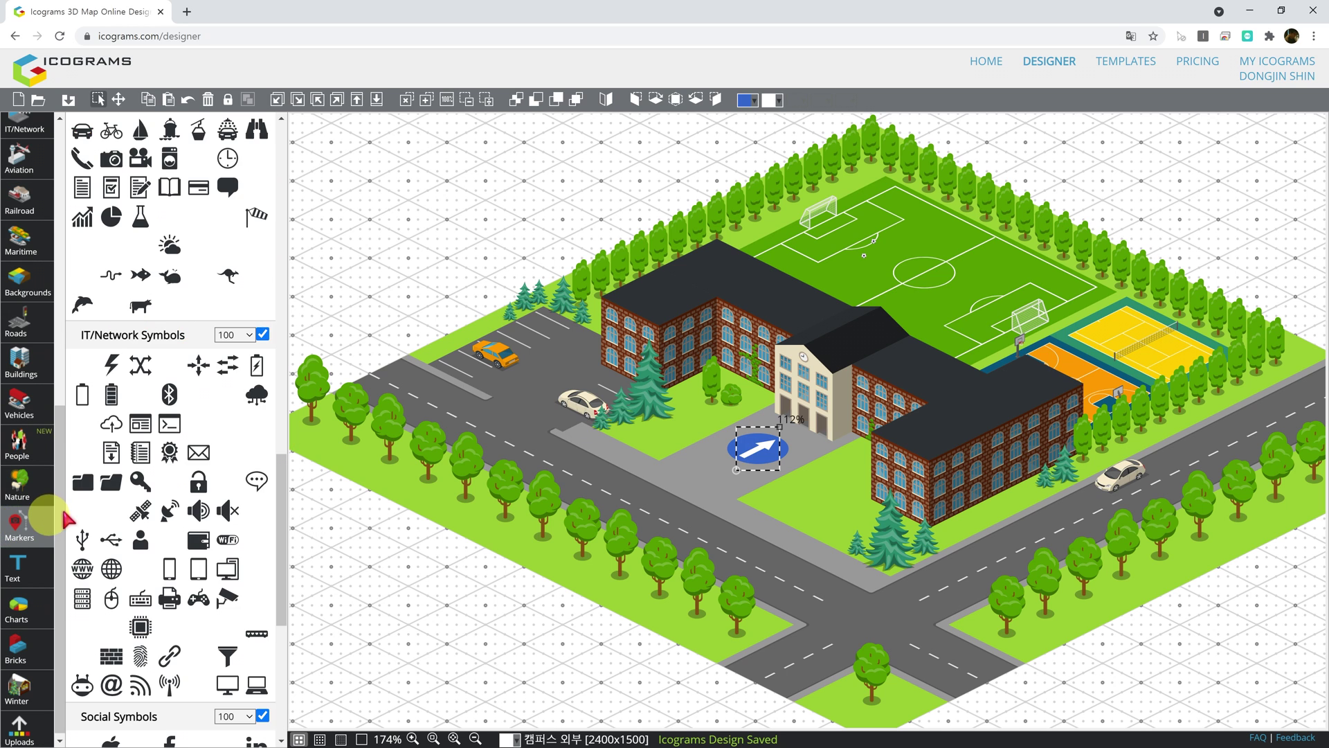
pyautogui.moveTo(281, 509); pyautogui.dragTo(288, 169)
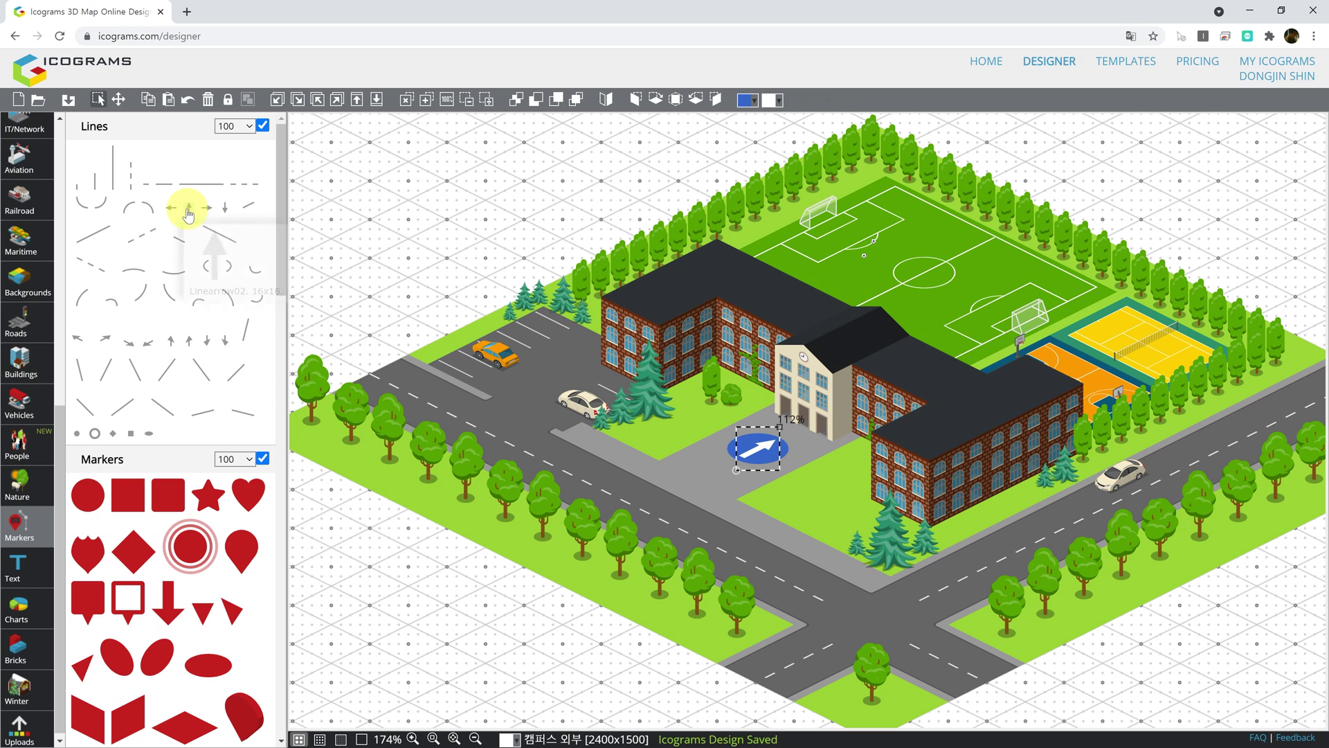
pyautogui.moveTo(190, 207); pyautogui.dragTo(389, 260)
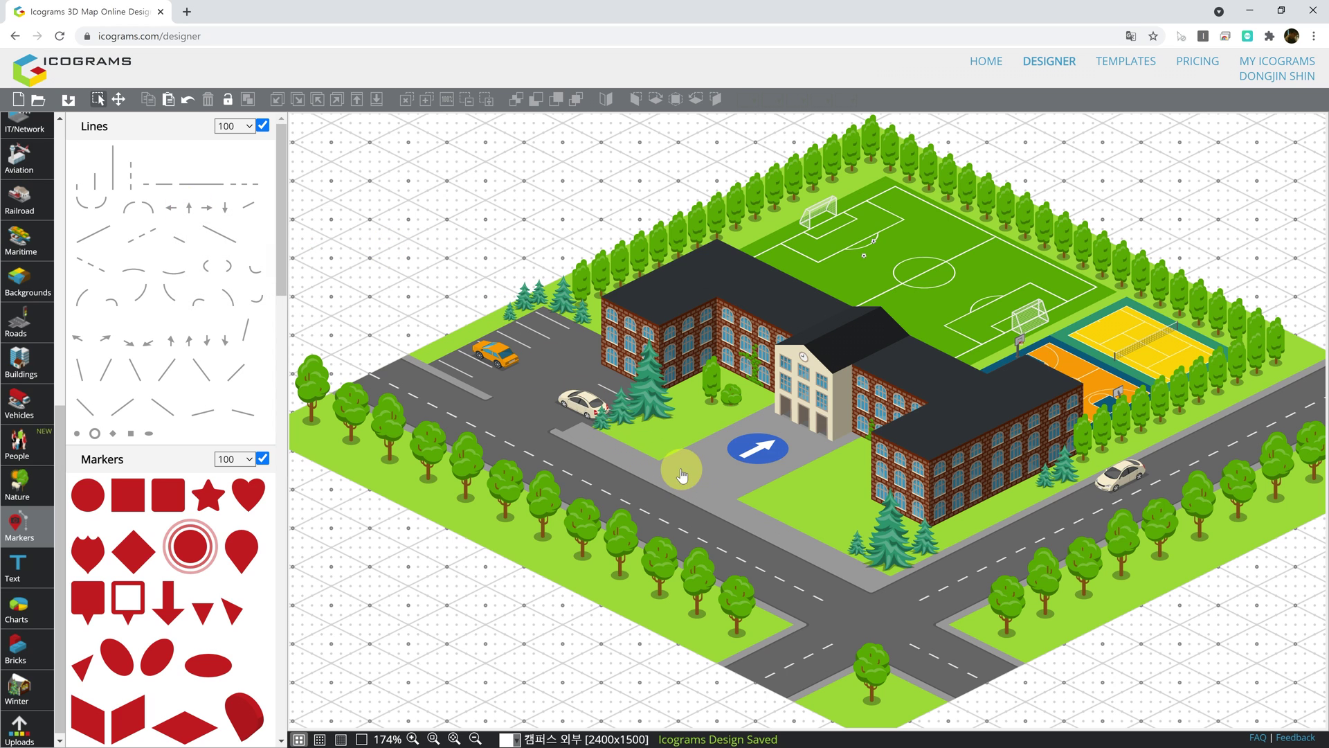
pyautogui.click(716, 480)
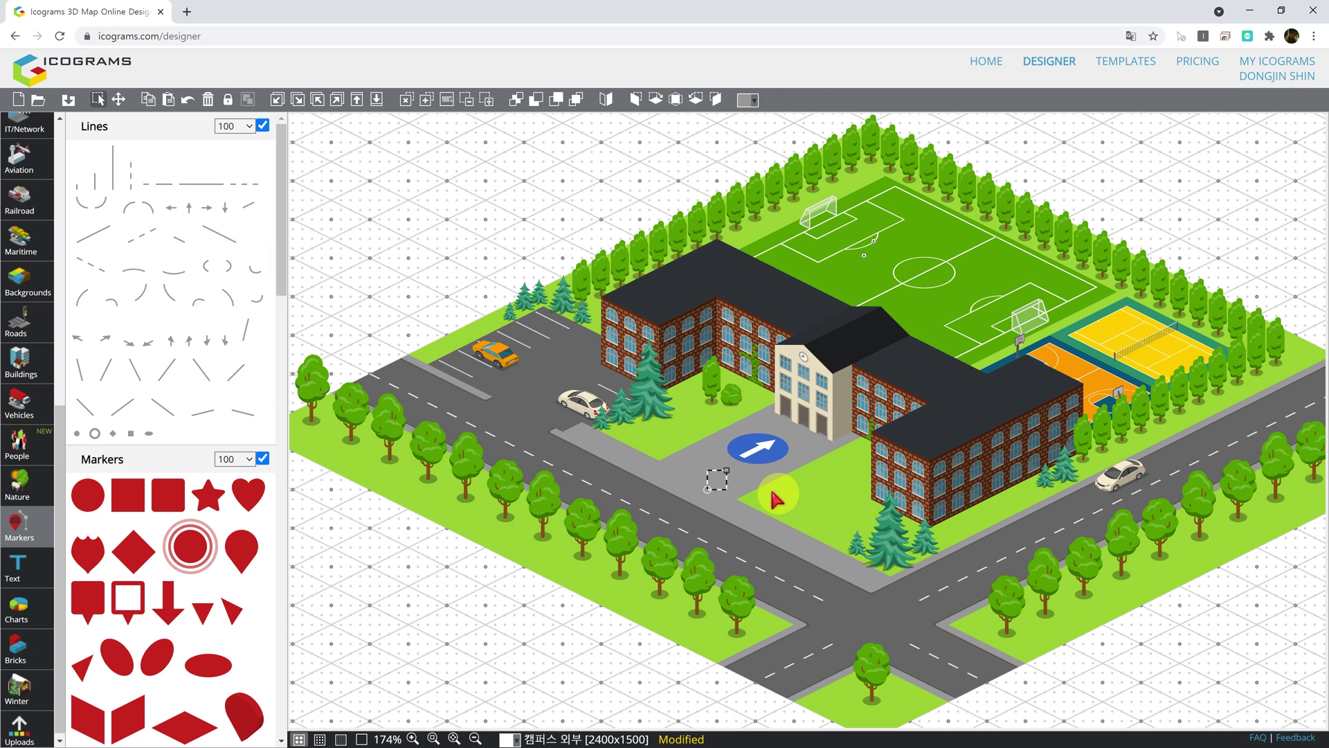
# - Color the line arrow white and lay it flat on the path, centered and pointing toward the blue sign
pyautogui.click(754, 102)
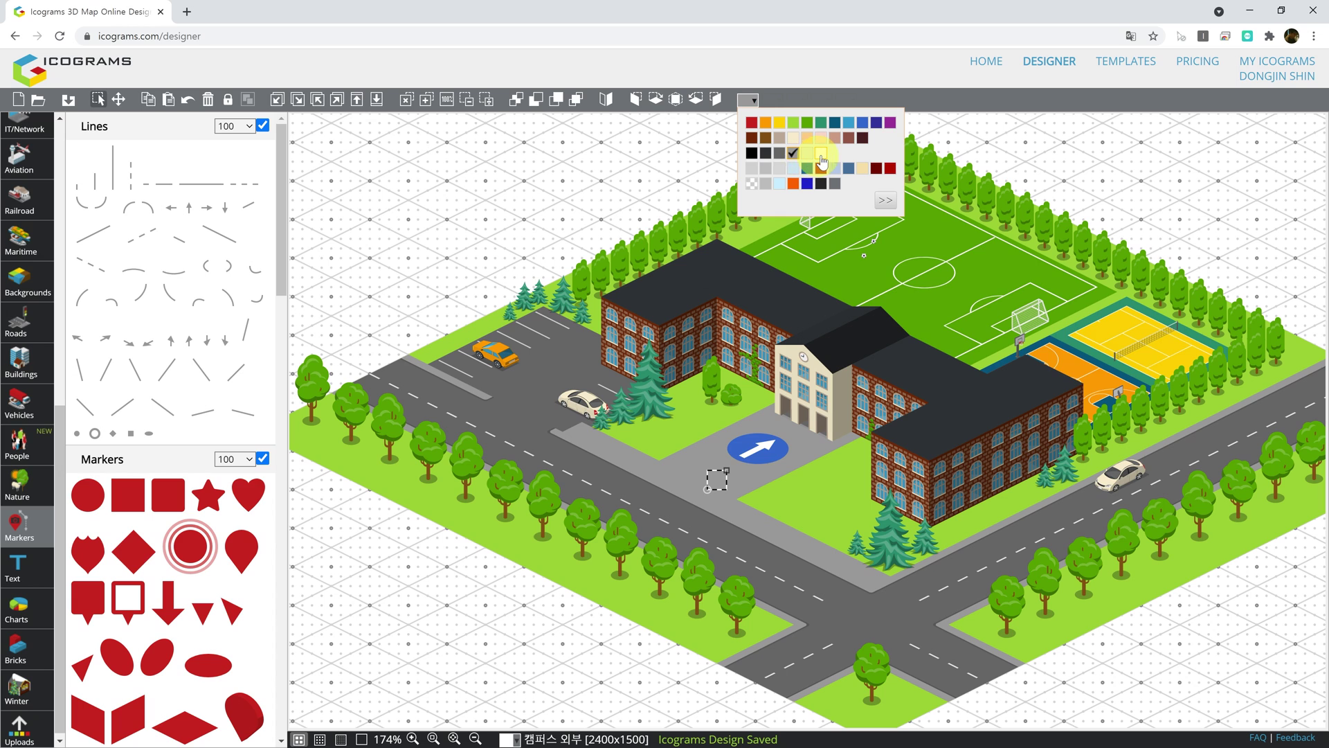
pyautogui.click(821, 156)
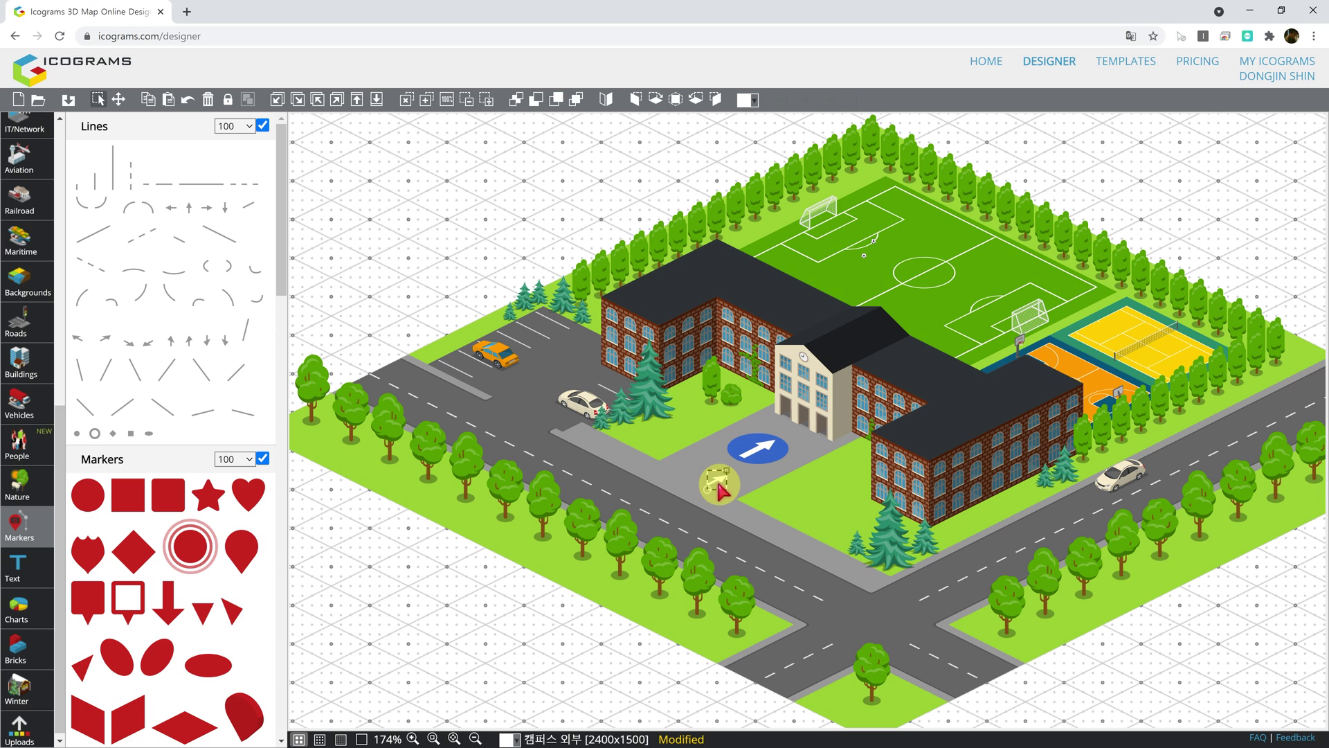
pyautogui.moveTo(719, 487); pyautogui.dragTo(721, 487)
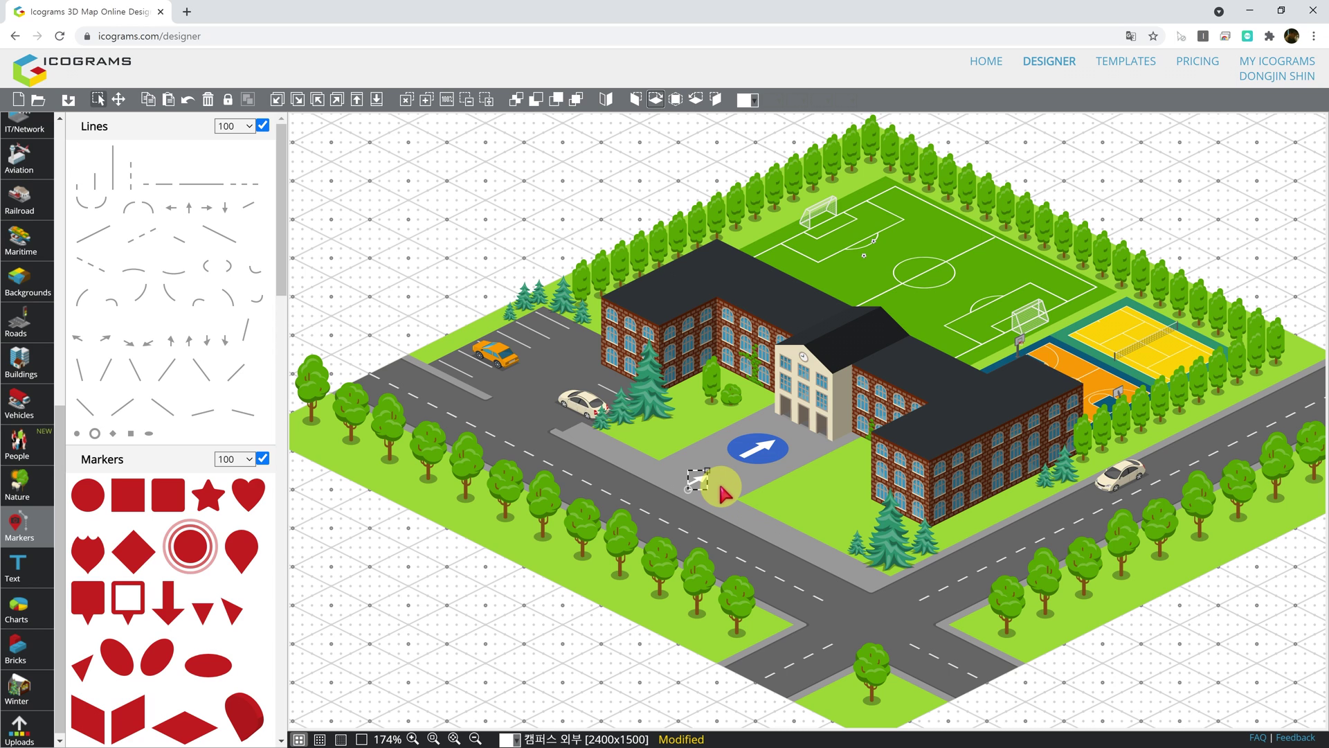
pyautogui.press('Up')
pyautogui.press('Right')
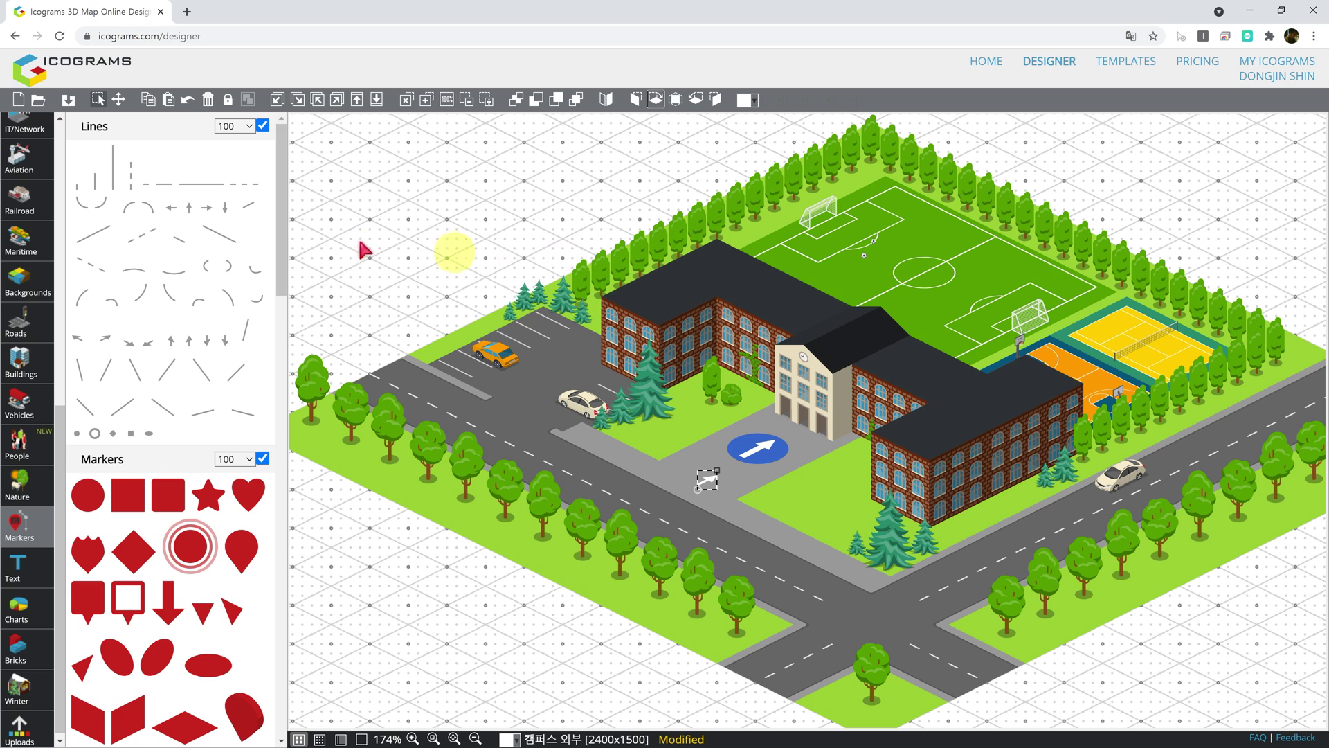
# - Copy the white arrow onto the road in front of the school and turn it to point along the road toward the parking lot
pyautogui.click(710, 479)
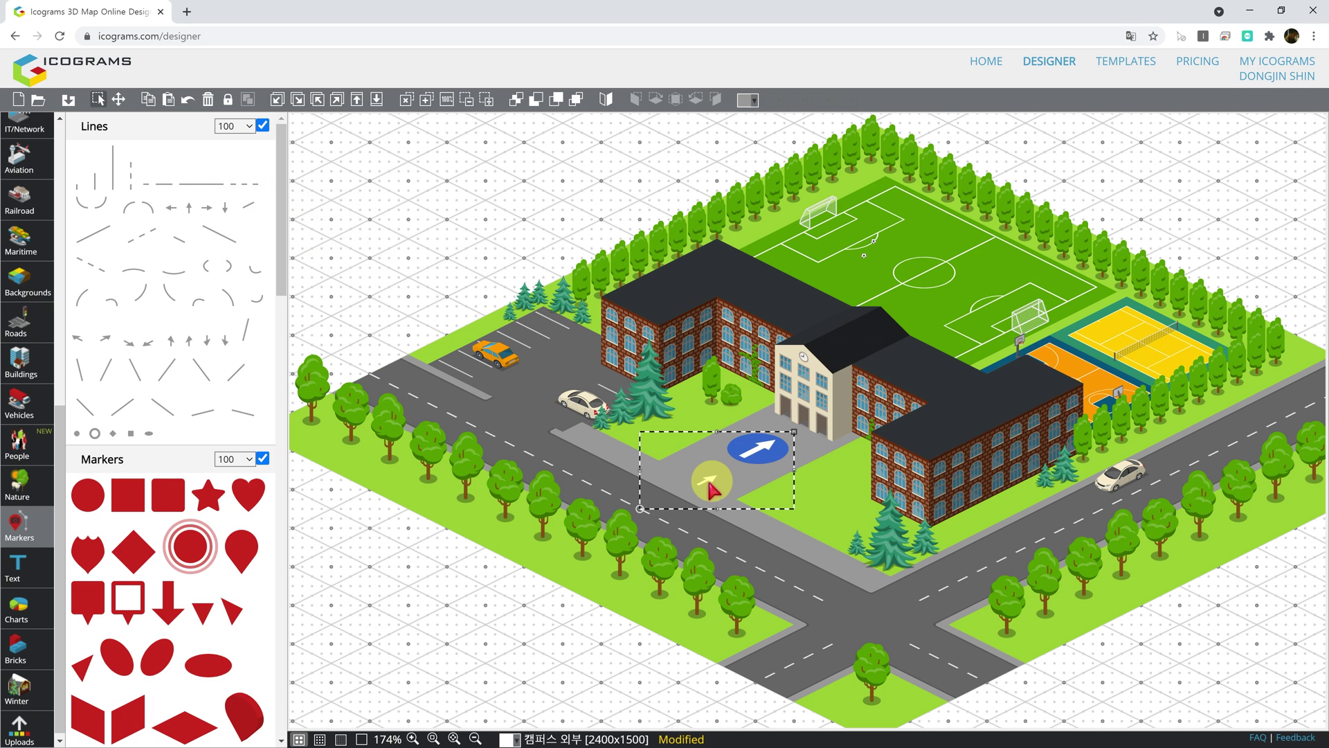
pyautogui.click(707, 480)
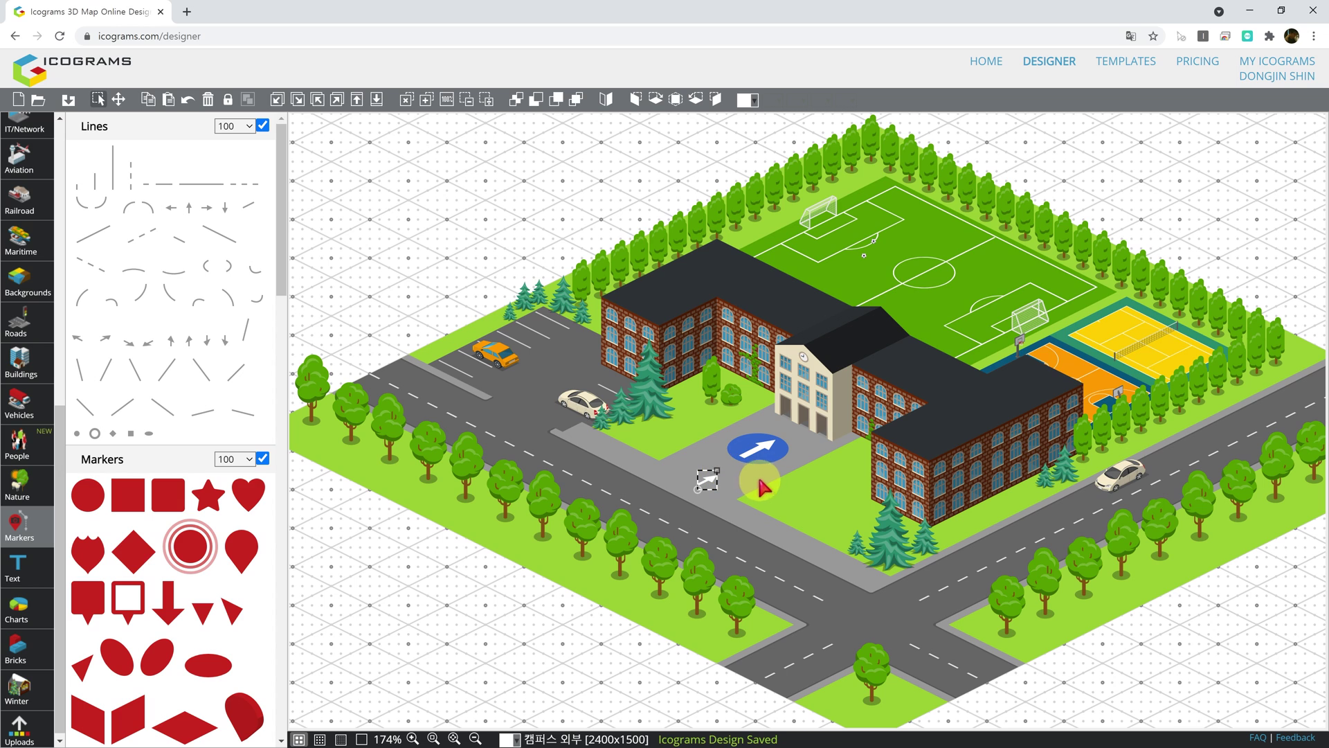
pyautogui.hotkey('ctrl', 'c')
pyautogui.hotkey('ctrl', 'v')
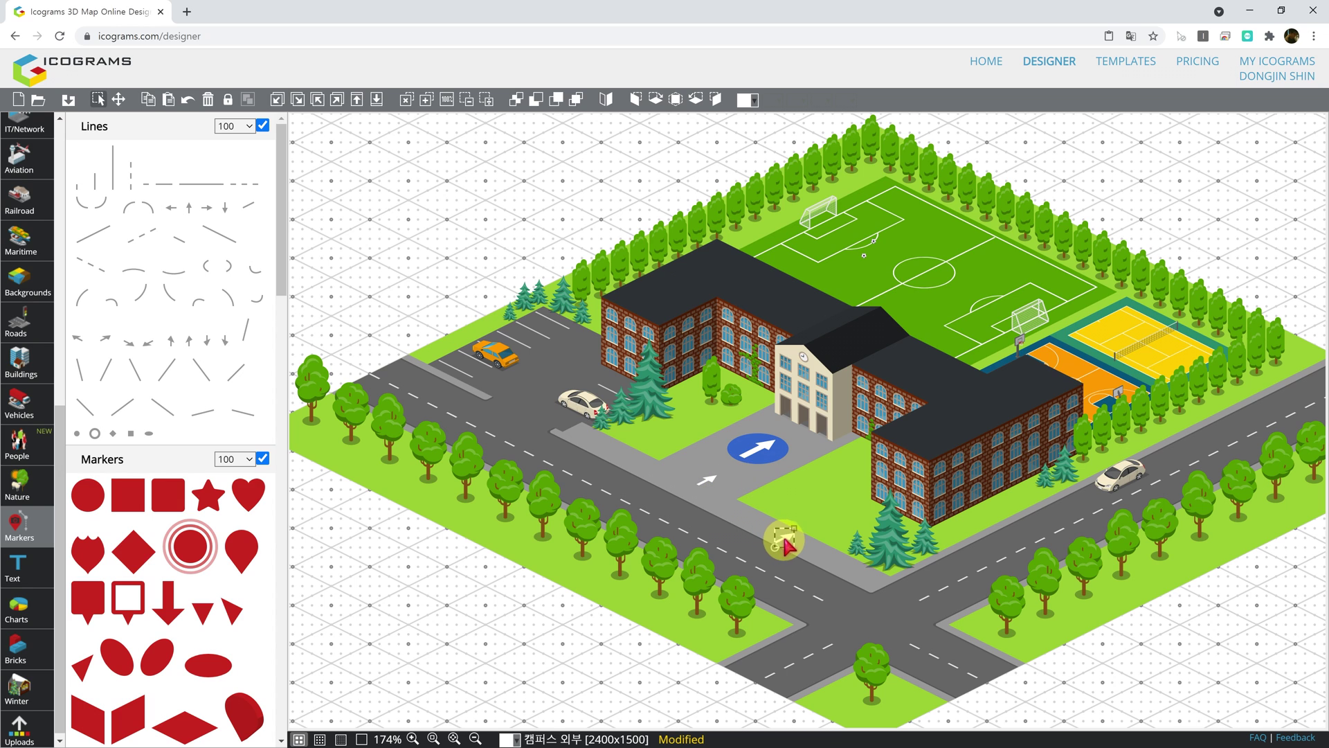
pyautogui.moveTo(788, 537); pyautogui.dragTo(744, 516)
pyautogui.hotkey('ctrl', 's')
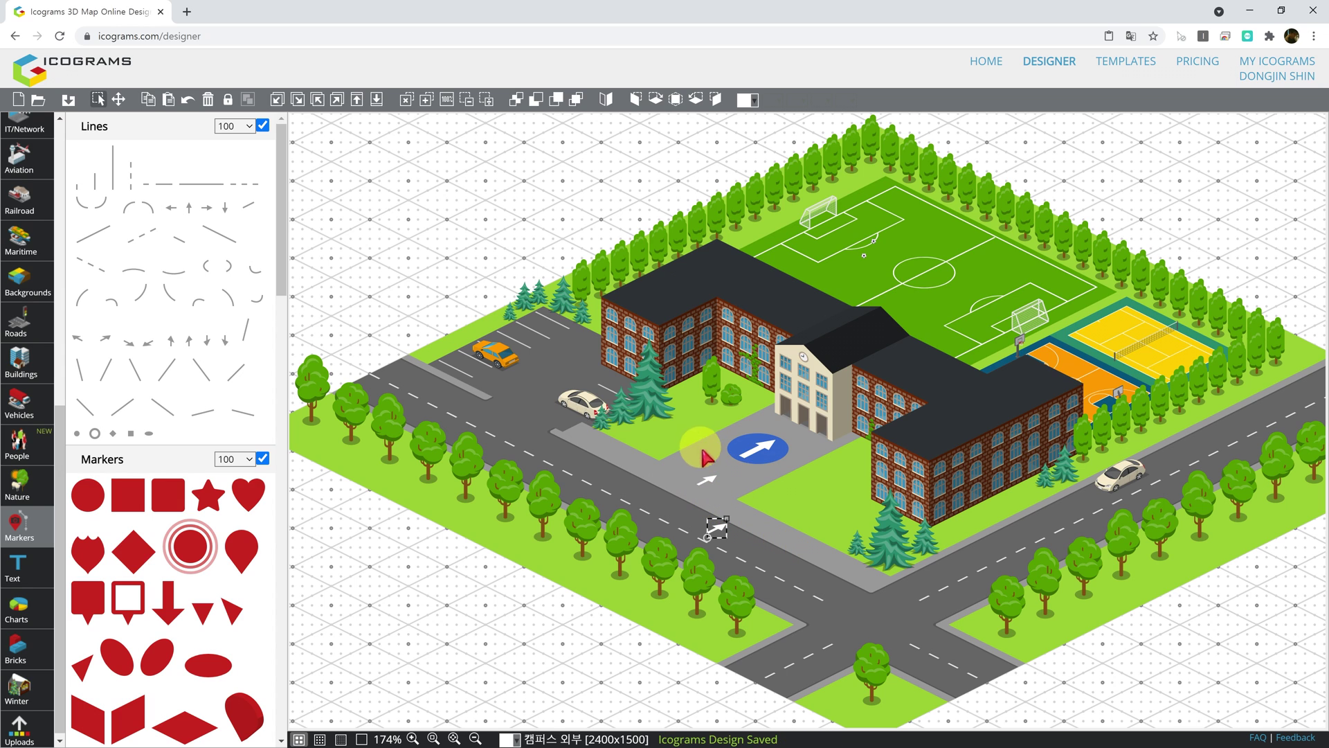
pyautogui.click(694, 99)
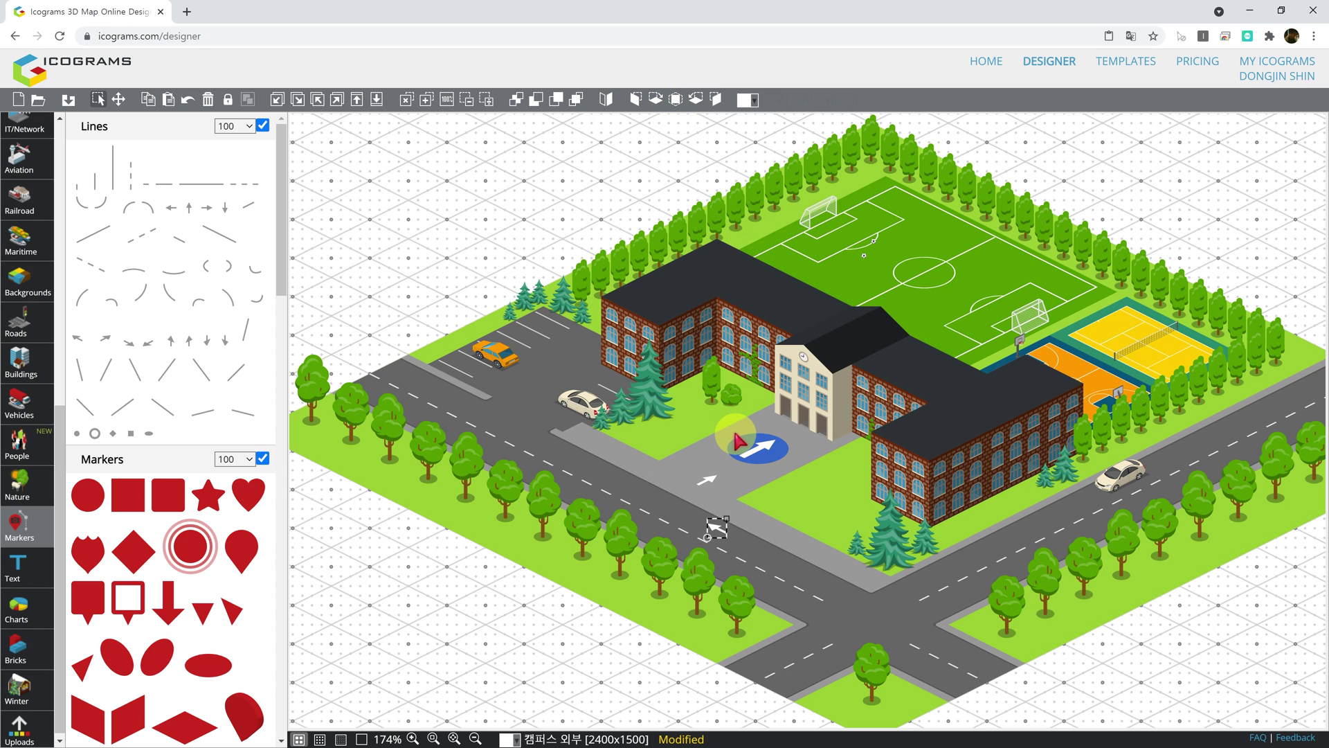
# - Add two more copies of the road arrow, spaced evenly along the same lane back to the intersection
pyautogui.hotkey('ctrl', 'v')
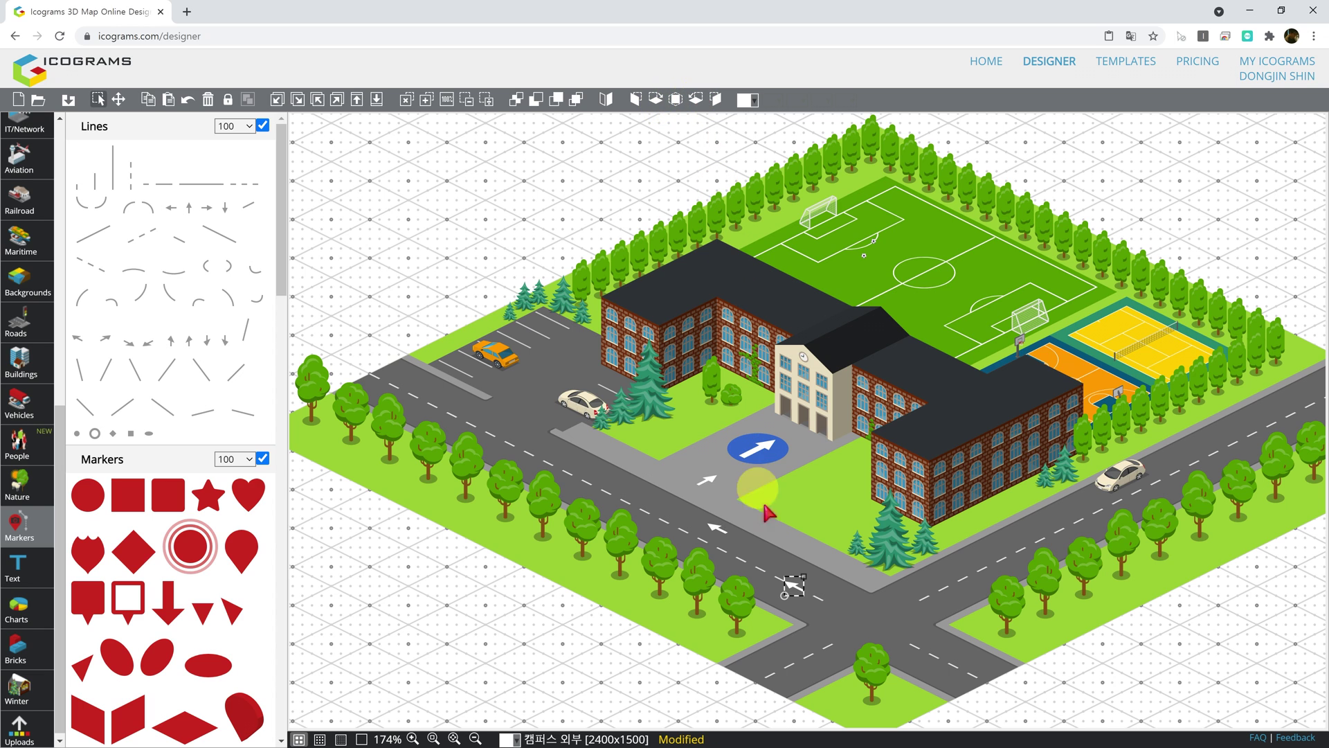
pyautogui.moveTo(794, 588); pyautogui.dragTo(772, 557)
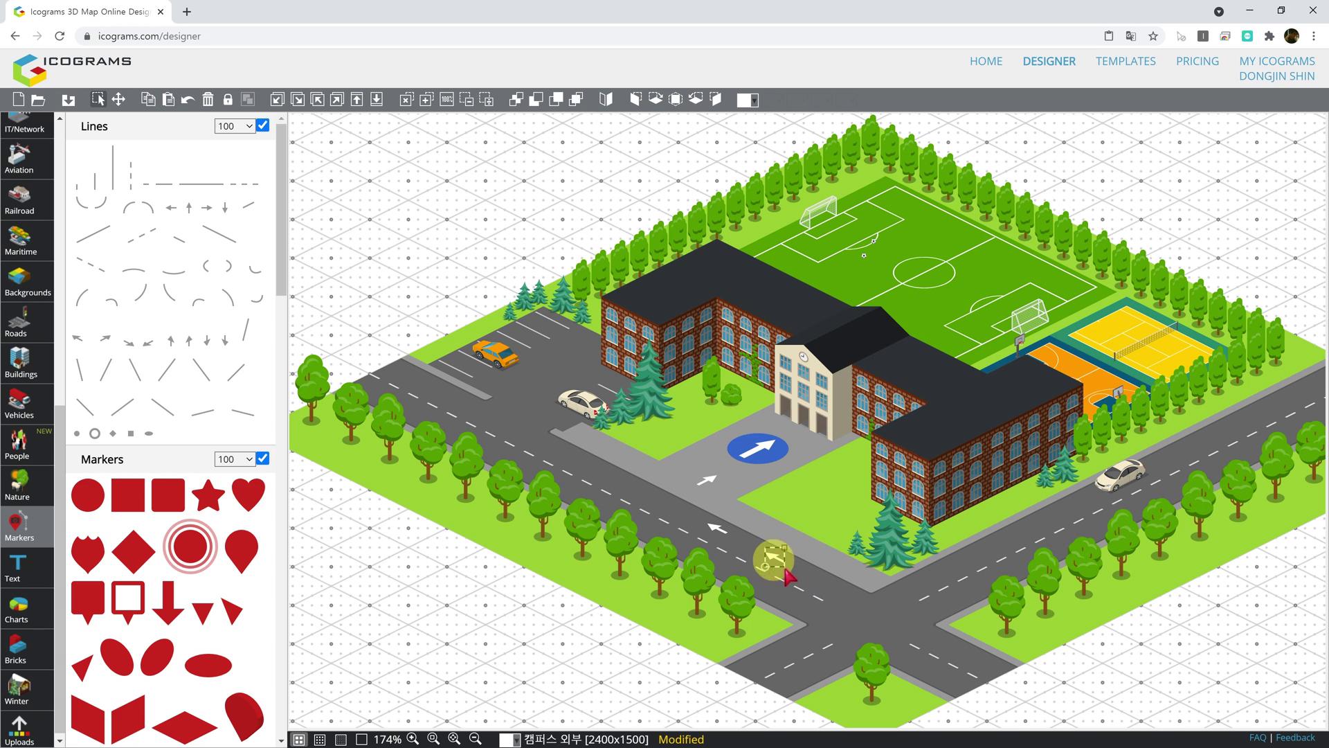
pyautogui.hotkey('ctrl', 'v')
pyautogui.moveTo(802, 599); pyautogui.dragTo(850, 605)
pyautogui.press('Up')
pyautogui.press('Left')
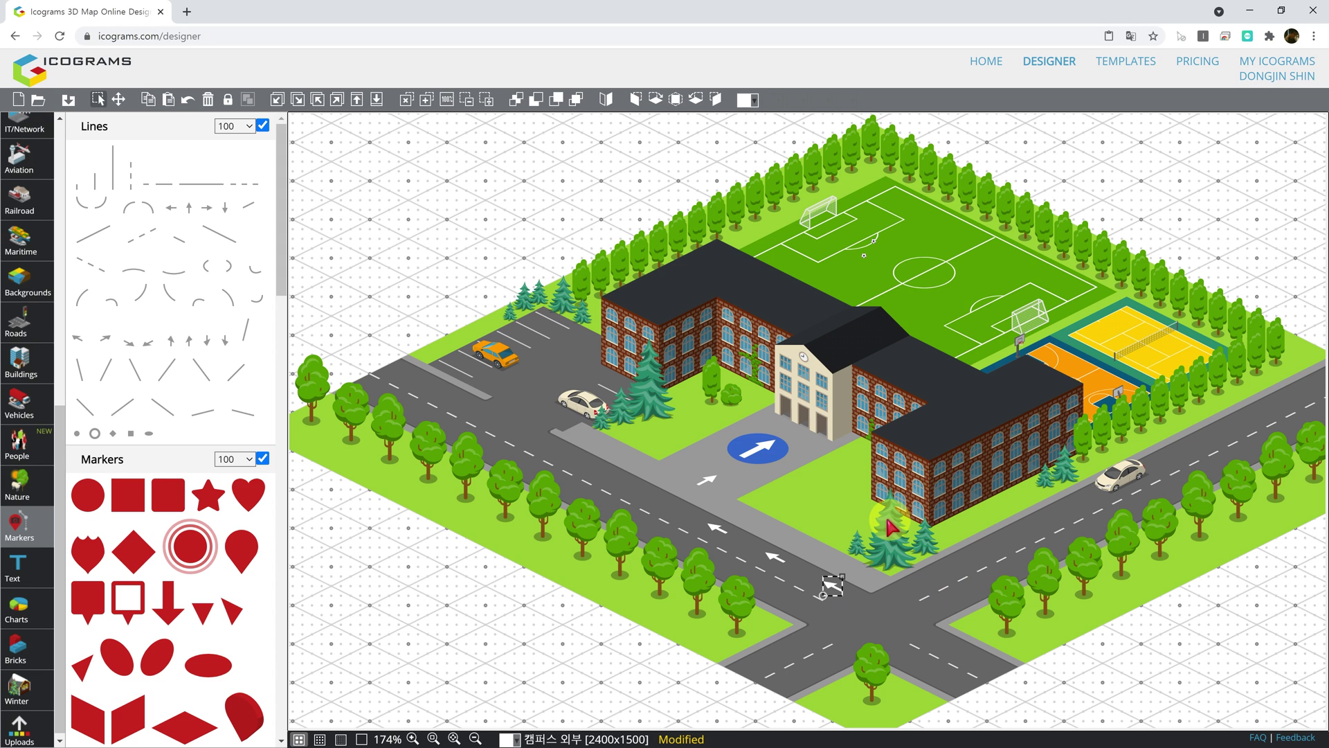
# - Place two copies of the path's white arrow on the short road below the intersection, one behind the other, pointing toward the crossing
pyautogui.click(710, 480)
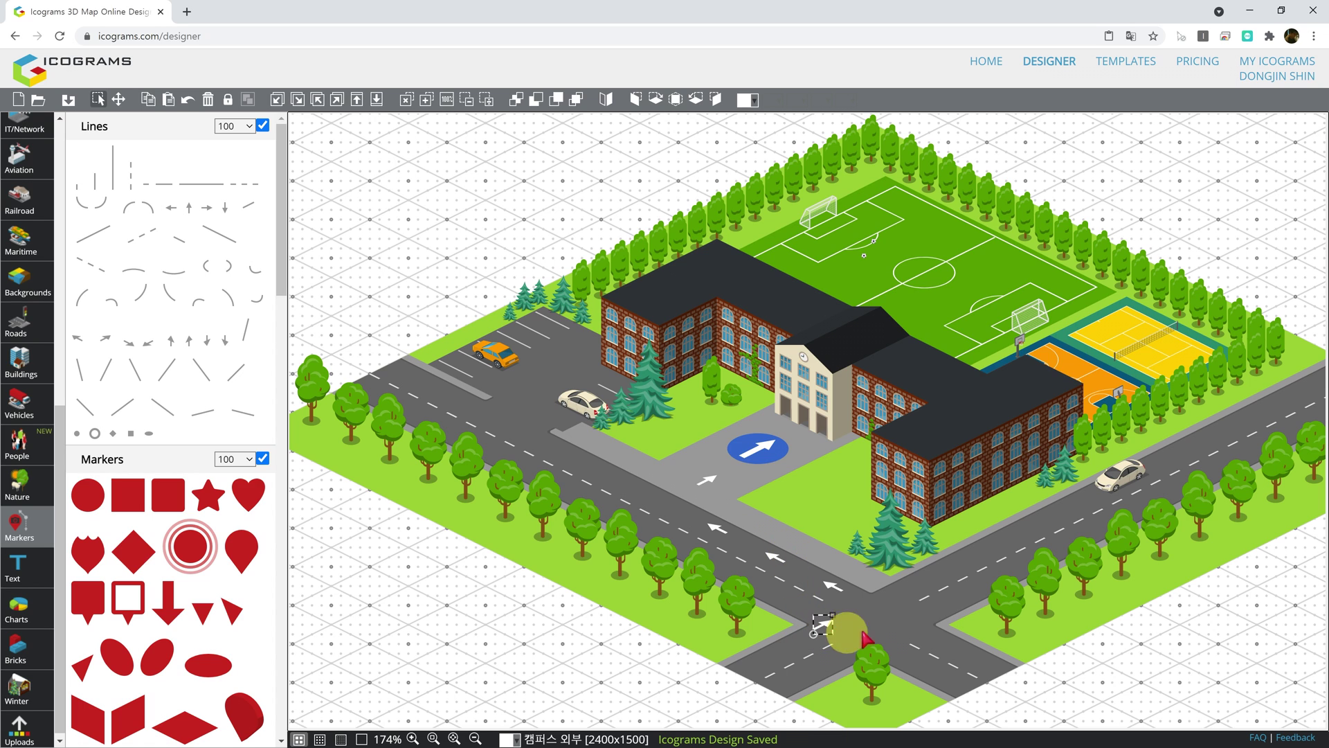
pyautogui.press('Right')
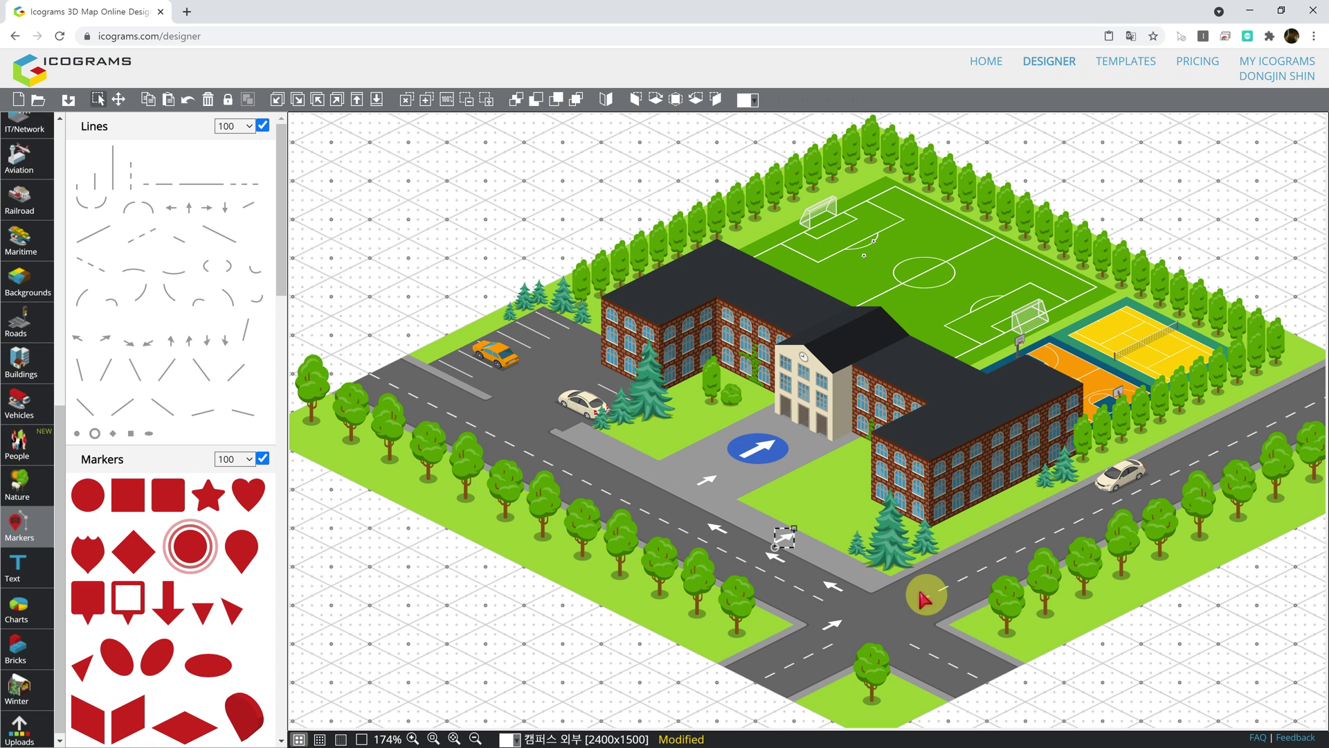
pyautogui.moveTo(789, 538); pyautogui.dragTo(796, 652)
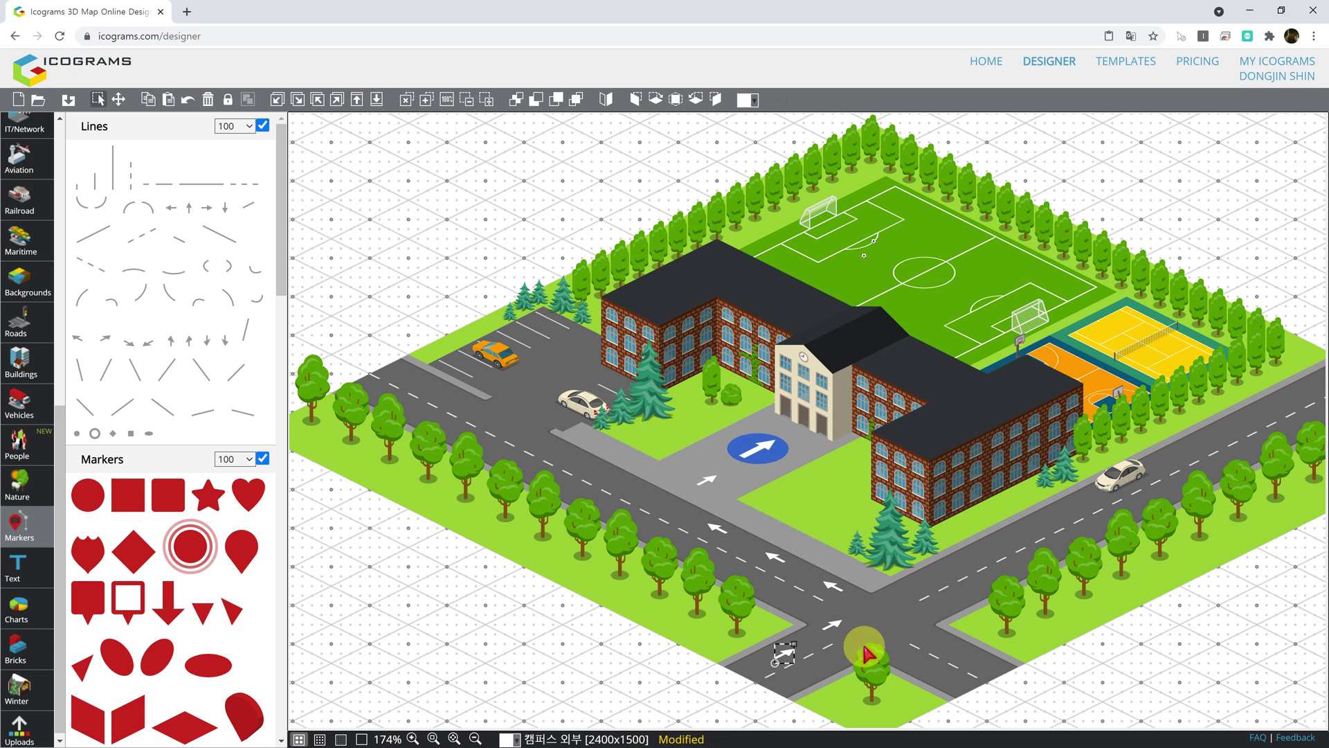
# - Add a thick three-dimensional red pin marker above the roof of the school's entrance section
pyautogui.click(309, 351)
pyautogui.moveTo(282, 261); pyautogui.dragTo(290, 339)
pyautogui.moveTo(244, 407)
pyautogui.mouseDown()
pyautogui.moveTo(290, 419)
pyautogui.moveTo(299, 374)
pyautogui.moveTo(664, 253)
pyautogui.moveTo(849, 284)
pyautogui.mouseUp()
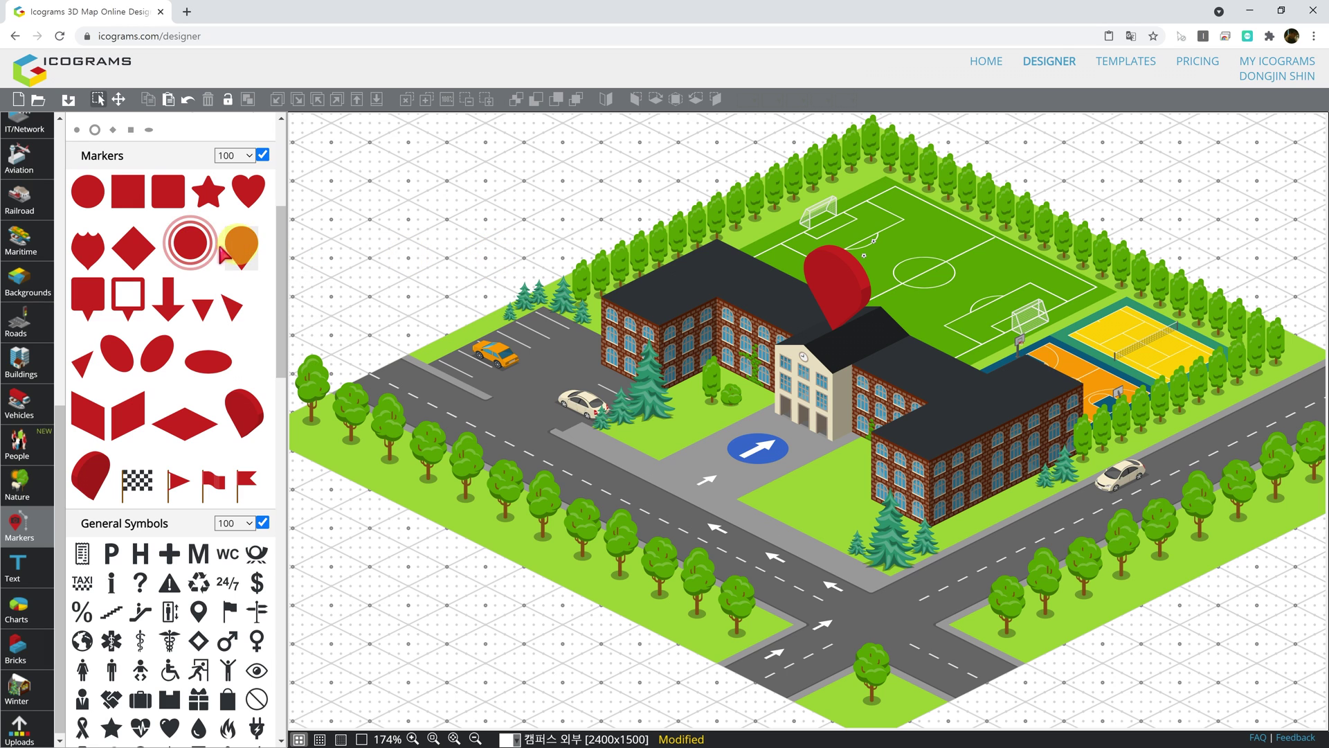
# - Add the concentric-ring marker over the school entrance, lay it flat and color it white
pyautogui.moveTo(191, 251)
pyautogui.mouseDown()
pyautogui.moveTo(300, 229)
pyautogui.moveTo(793, 300)
pyautogui.moveTo(816, 323)
pyautogui.moveTo(803, 315)
pyautogui.mouseUp()
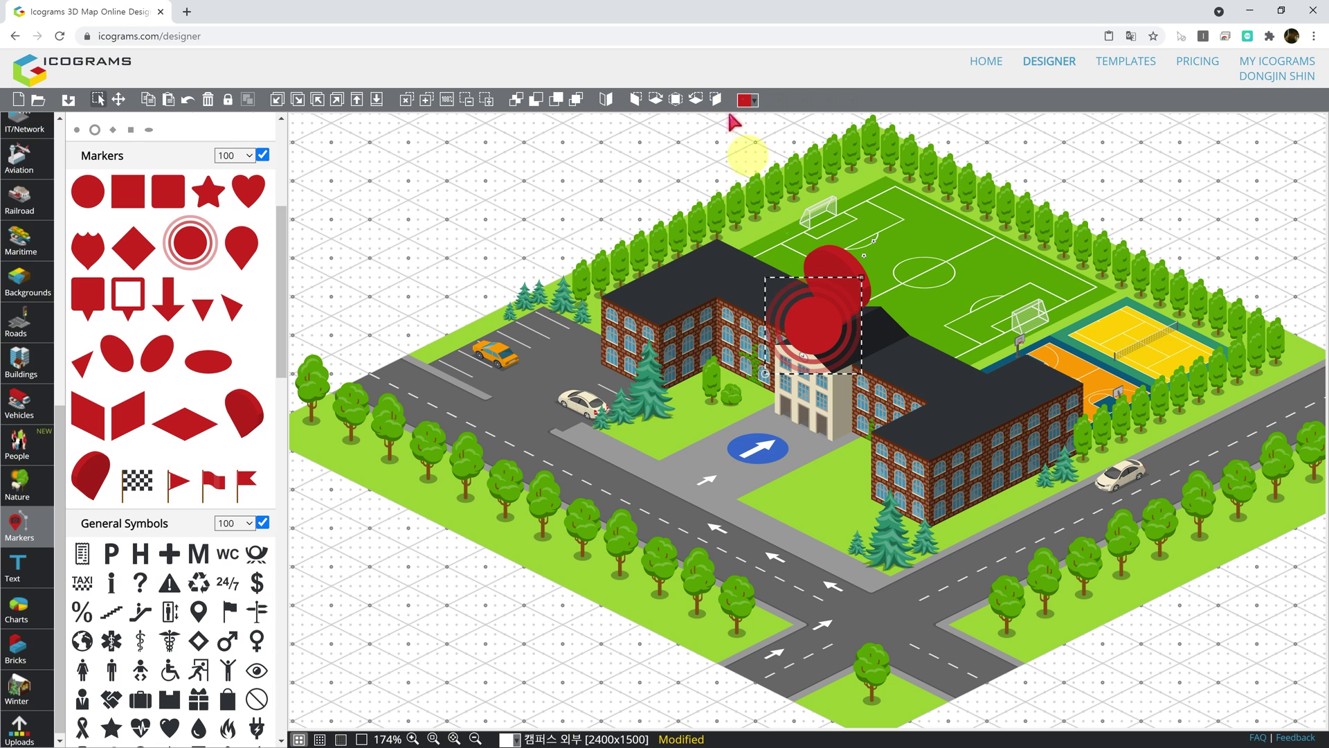
pyautogui.click(658, 105)
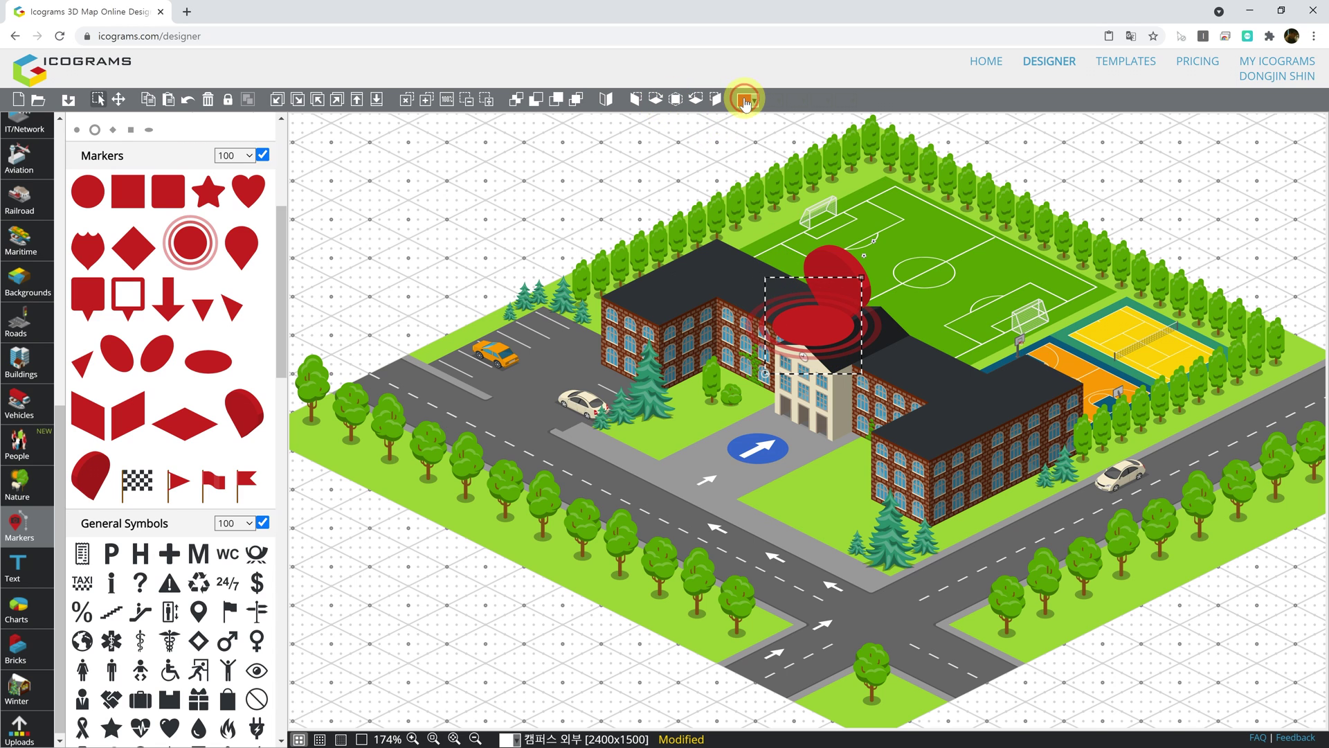
pyautogui.click(750, 100)
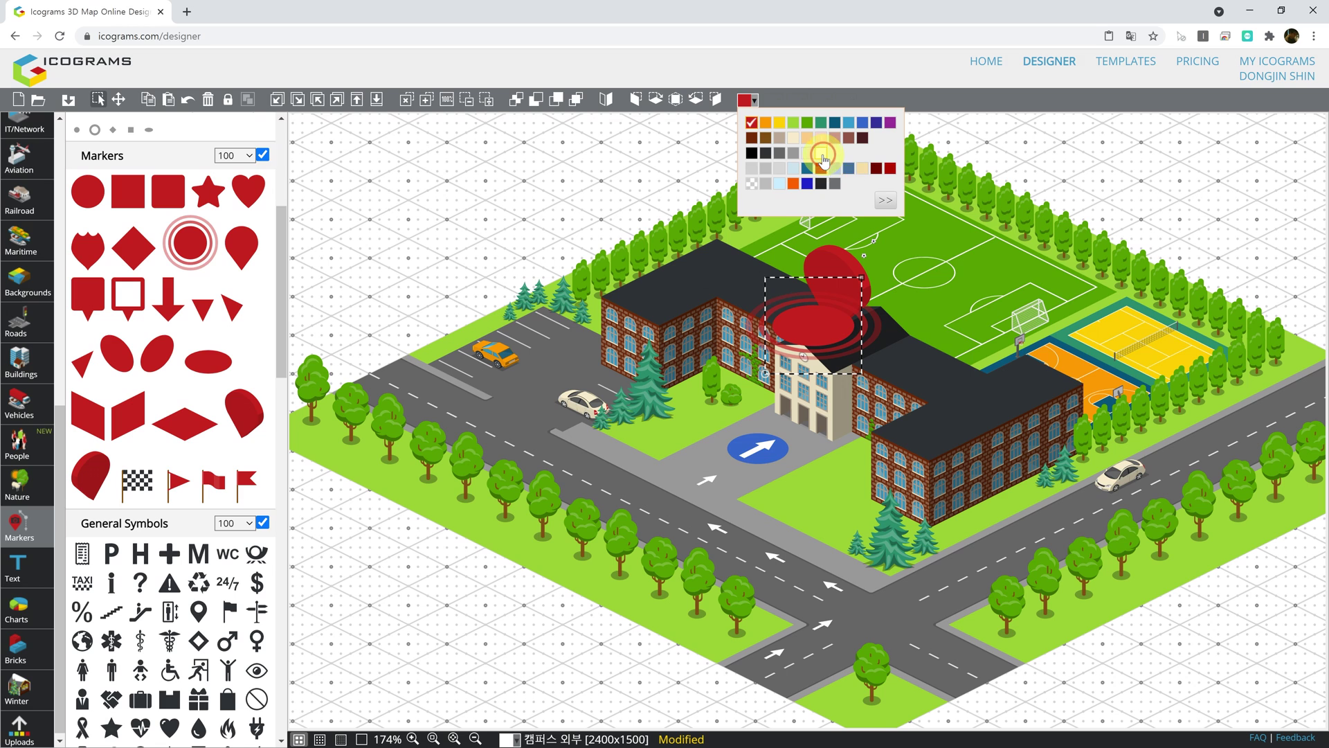
pyautogui.click(823, 159)
# - Shrink the white ring marker to 50% and center it on the roof under the red pin's tip
pyautogui.moveTo(862, 279)
pyautogui.mouseDown()
pyautogui.moveTo(803, 336)
pyautogui.moveTo(855, 339)
pyautogui.mouseUp()
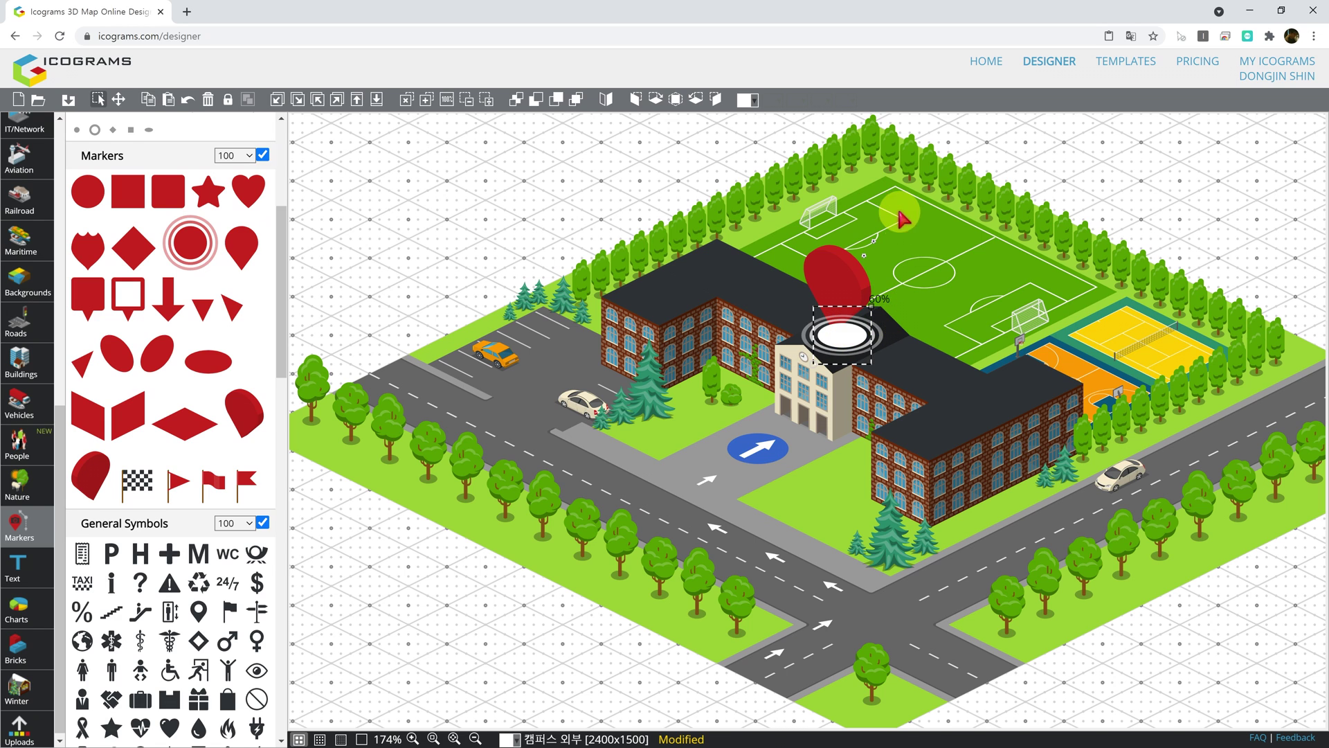
pyautogui.press('-')
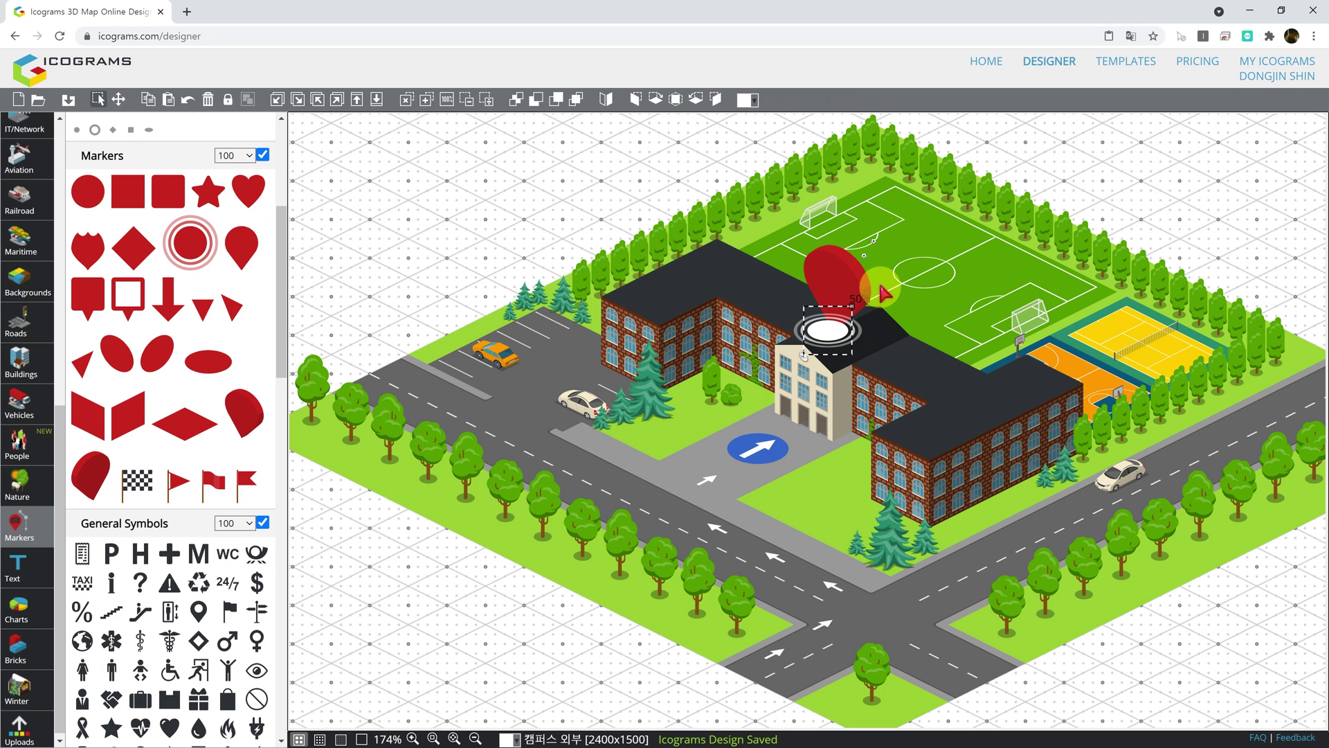
pyautogui.click(852, 322)
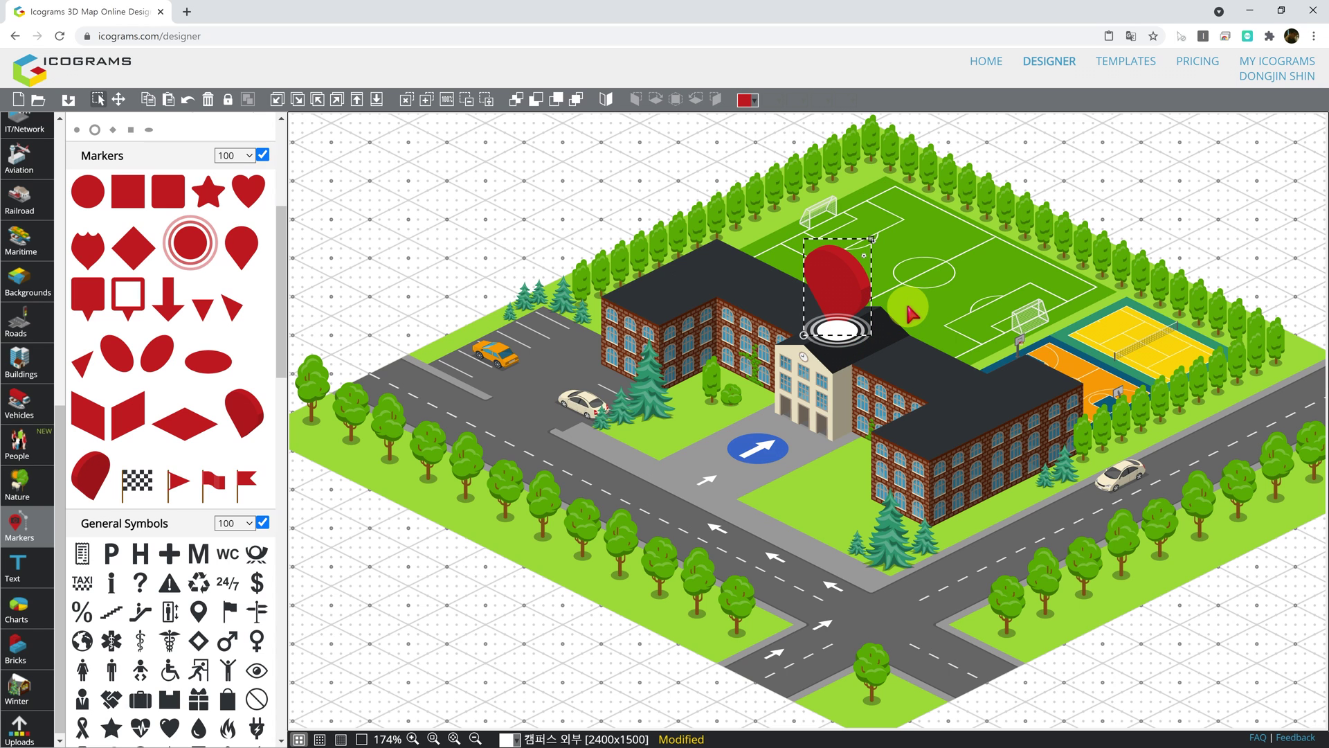
# - Bring the red pin in front of the white ring marker and clear the selection
pyautogui.click(840, 287)
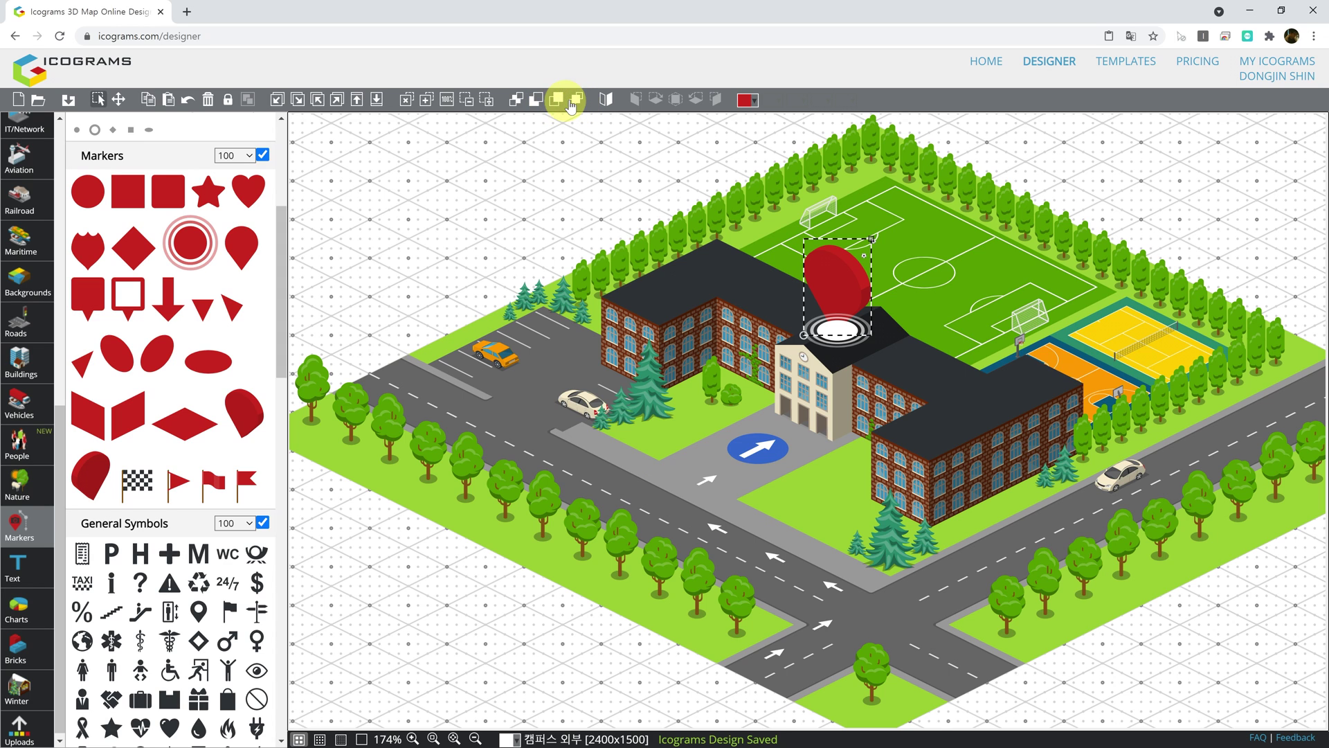
pyautogui.click(516, 101)
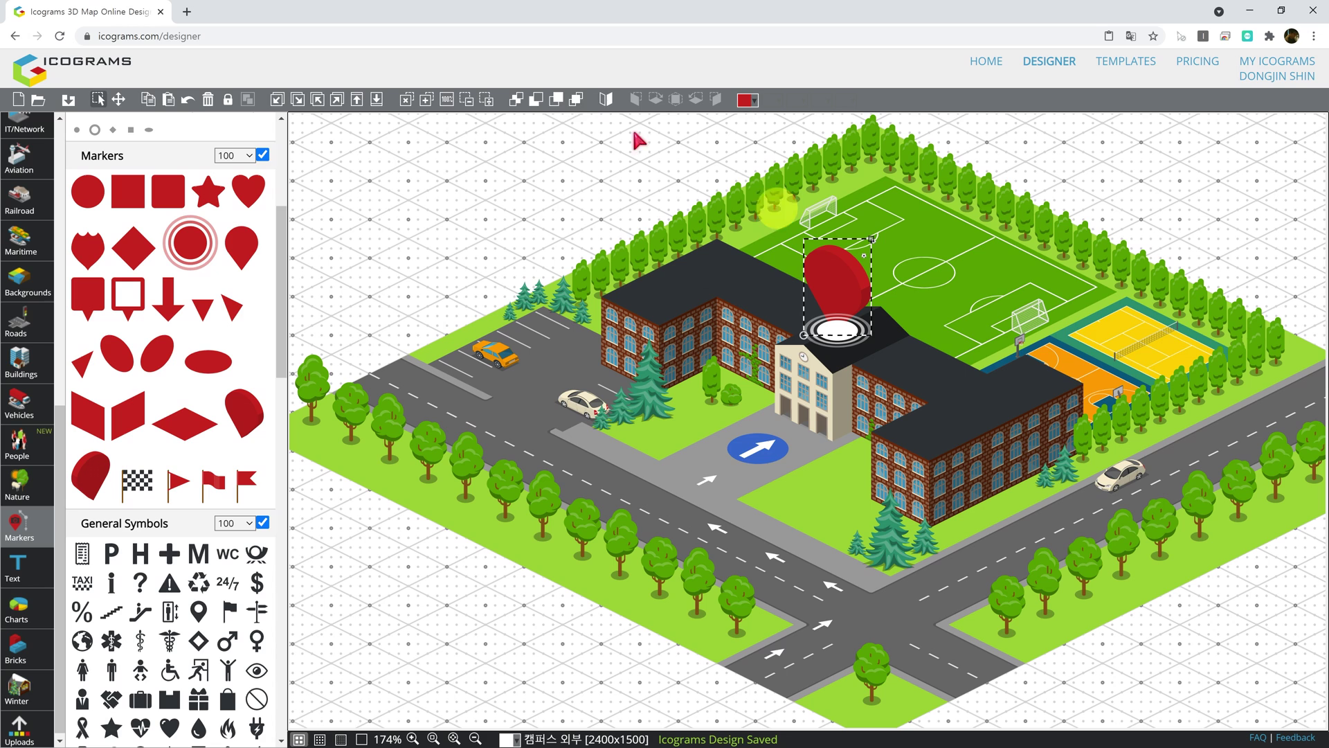
pyautogui.click(579, 100)
pyautogui.click(623, 649)
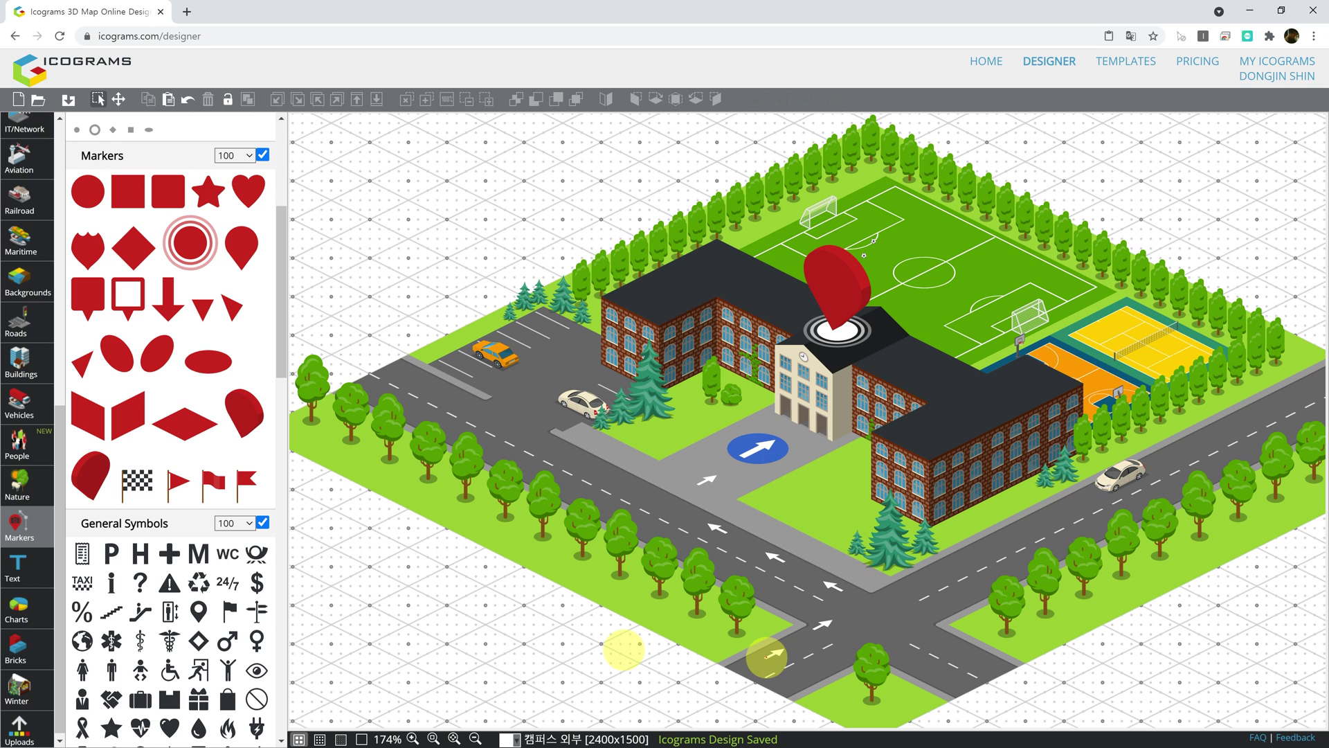
pyautogui.moveTo(765, 658)
pyautogui.mouseDown()
pyautogui.moveTo(858, 606)
pyautogui.moveTo(695, 504)
pyautogui.moveTo(835, 358)
pyautogui.moveTo(863, 357)
pyautogui.moveTo(840, 358)
pyautogui.moveTo(894, 291)
pyautogui.moveTo(834, 356)
pyautogui.mouseUp()
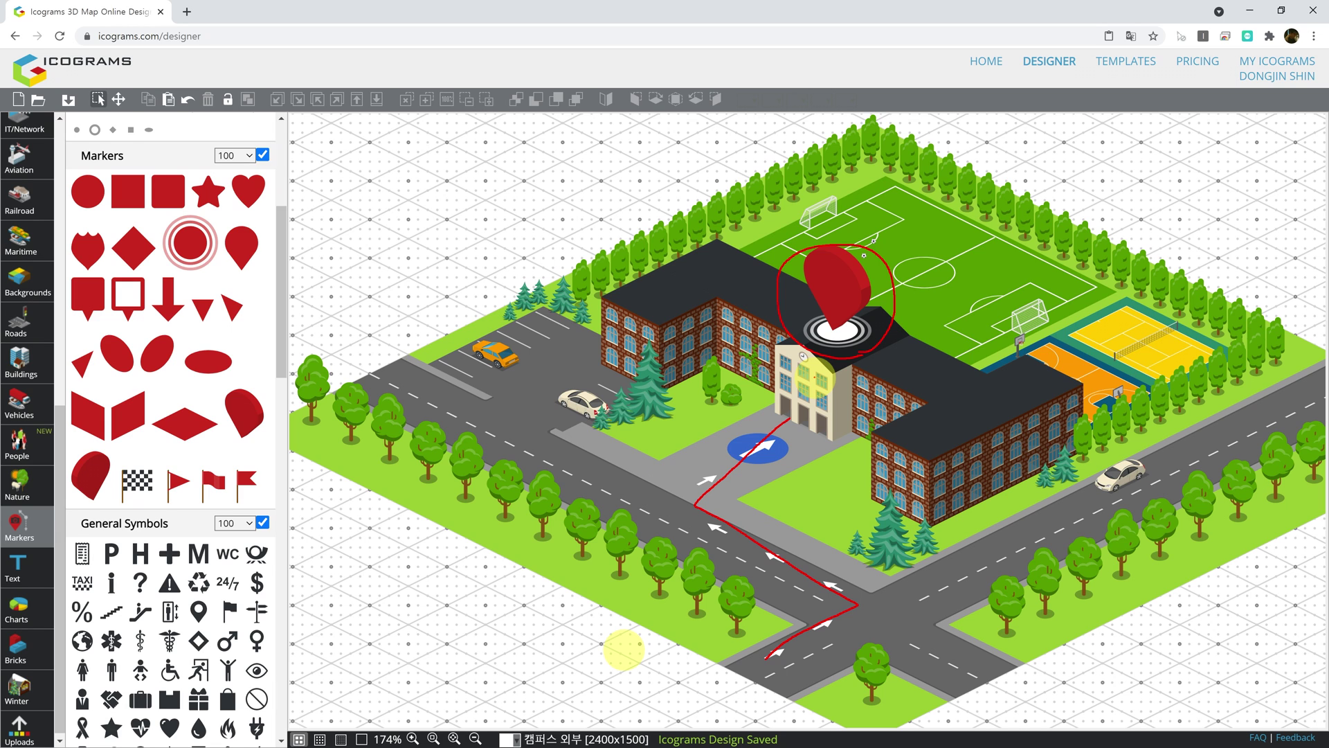
# - Add the small round fountain from the City Basic street furniture to the lawn beside the entrance path
pyautogui.scroll(4, 173, 346)
pyautogui.scroll(7, 26, 277)
pyautogui.click(27, 132)
pyautogui.scroll(-10, 243, 311)
pyautogui.scroll(-15, 239, 416)
pyautogui.scroll(-15, 246, 435)
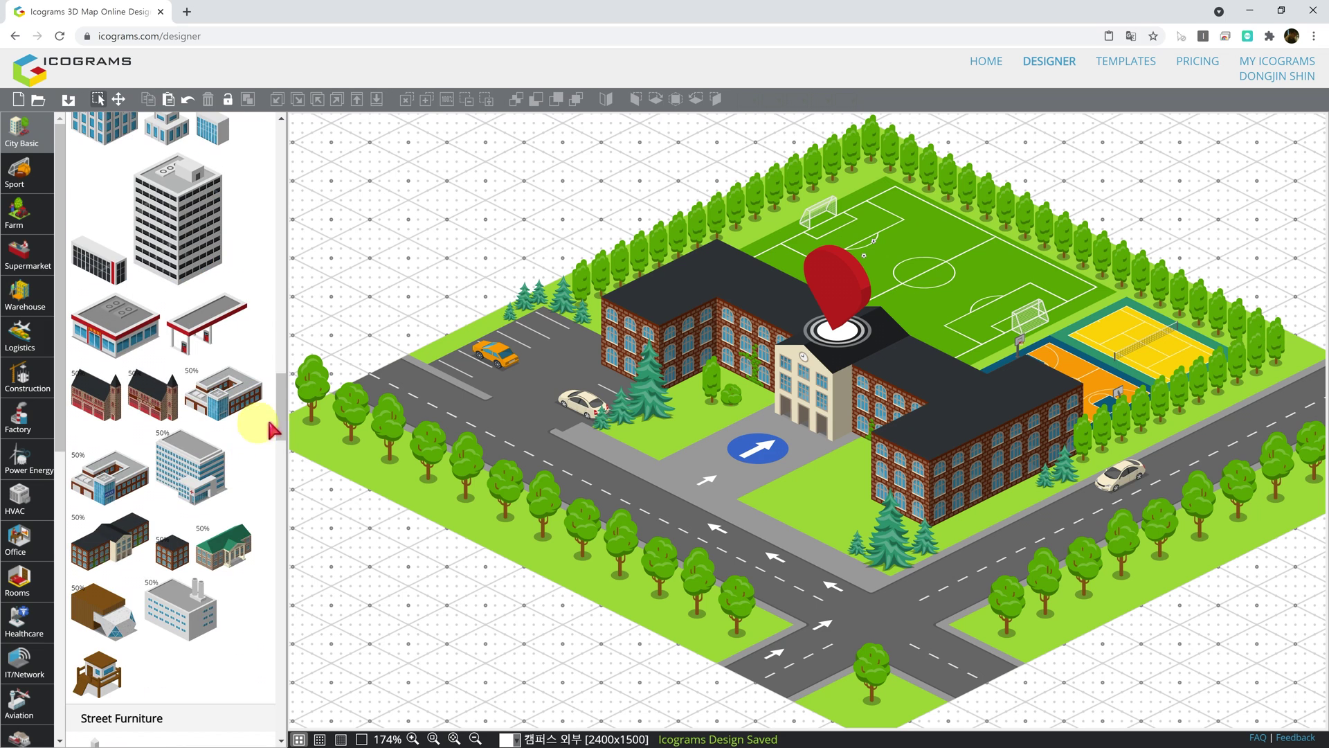
pyautogui.moveTo(282, 409); pyautogui.dragTo(281, 460)
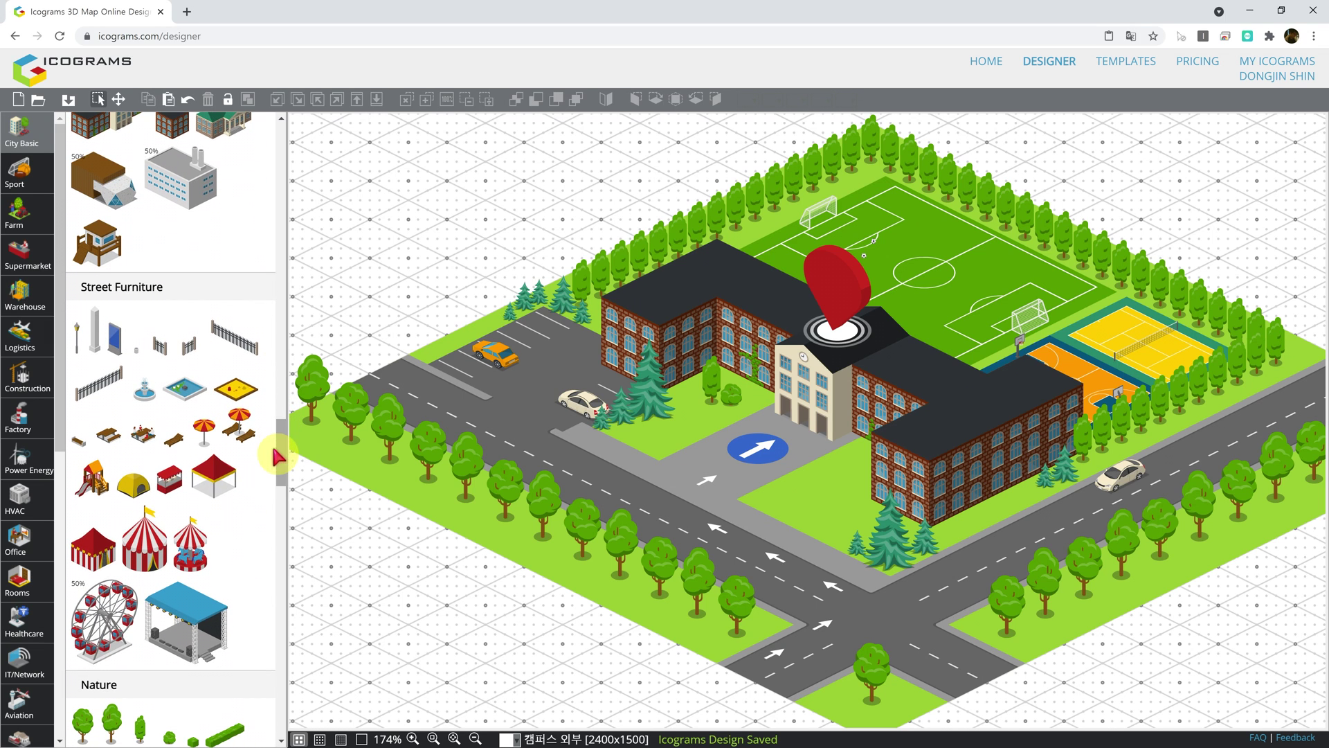
pyautogui.click(144, 391)
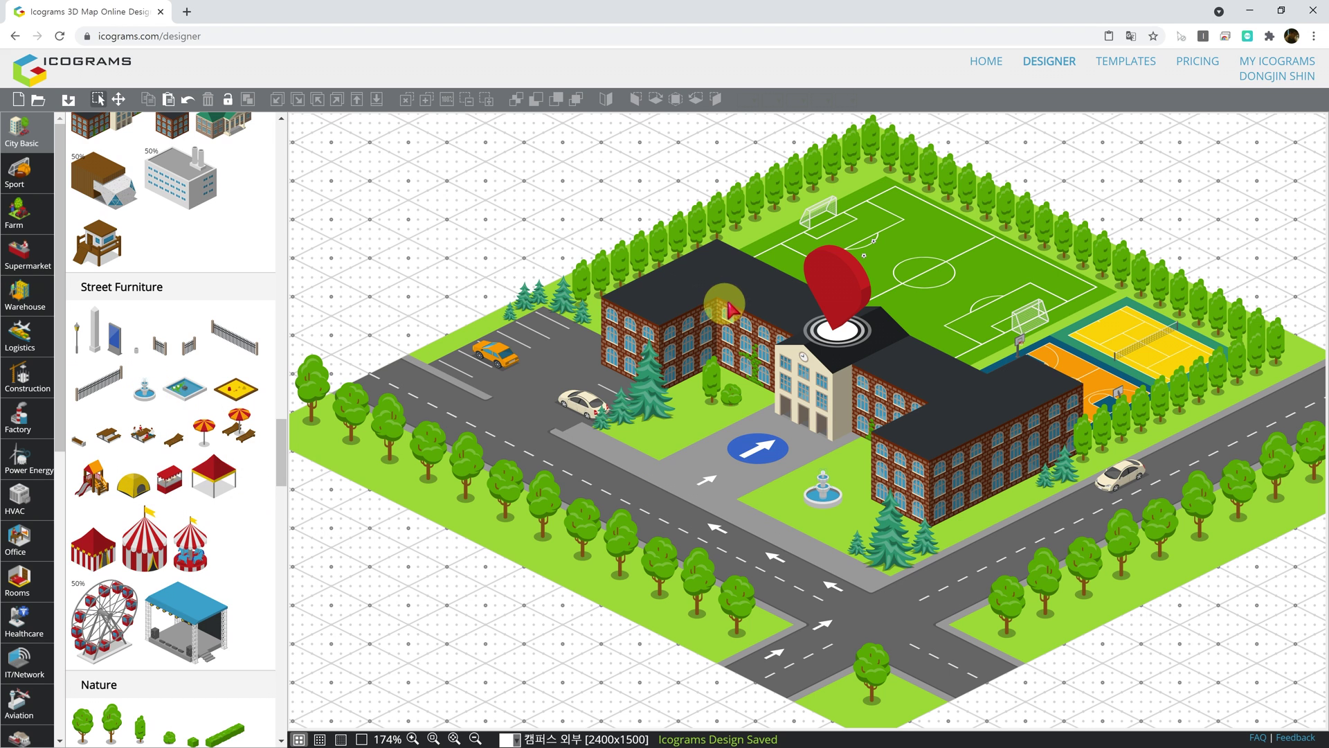
# - Select every object of the campus map and group them into one object
pyautogui.scroll(-2, 776, 316)
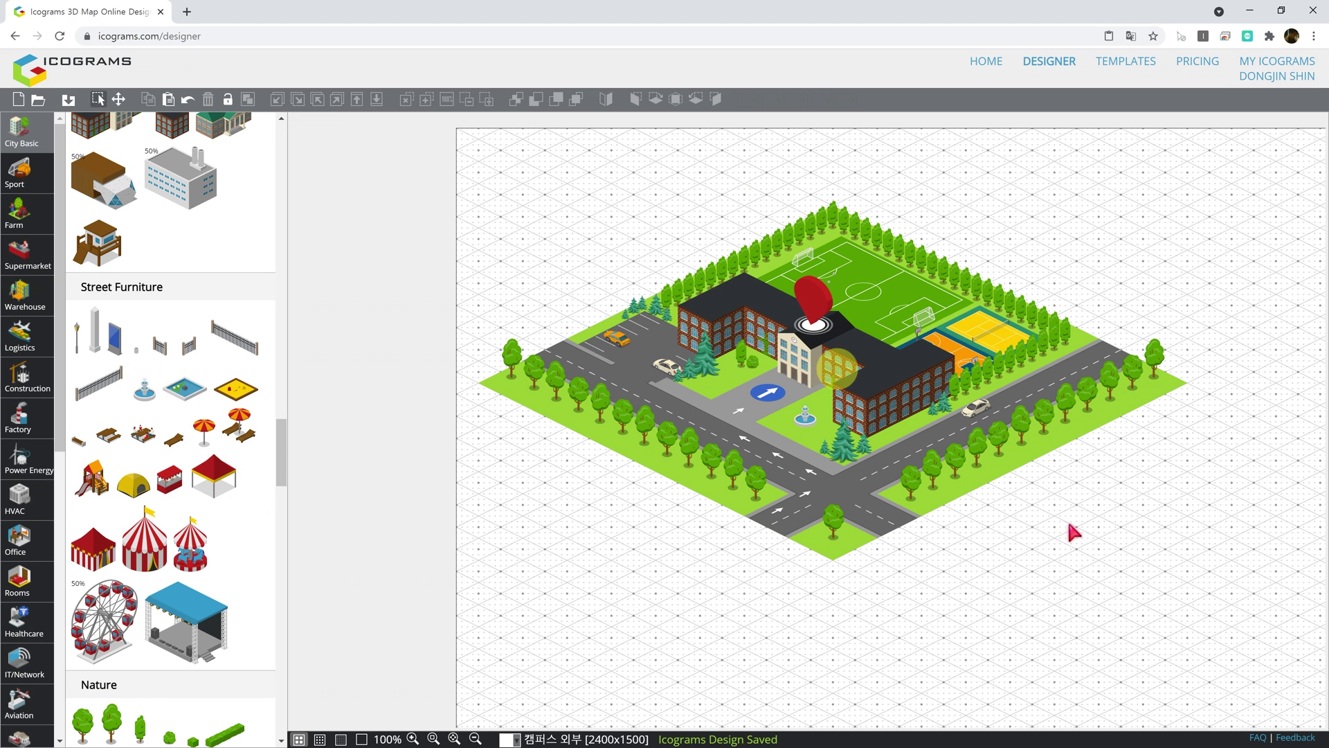
pyautogui.moveTo(394, 154); pyautogui.dragTo(1227, 564)
pyautogui.moveTo(1276, 605); pyautogui.dragTo(1302, 634)
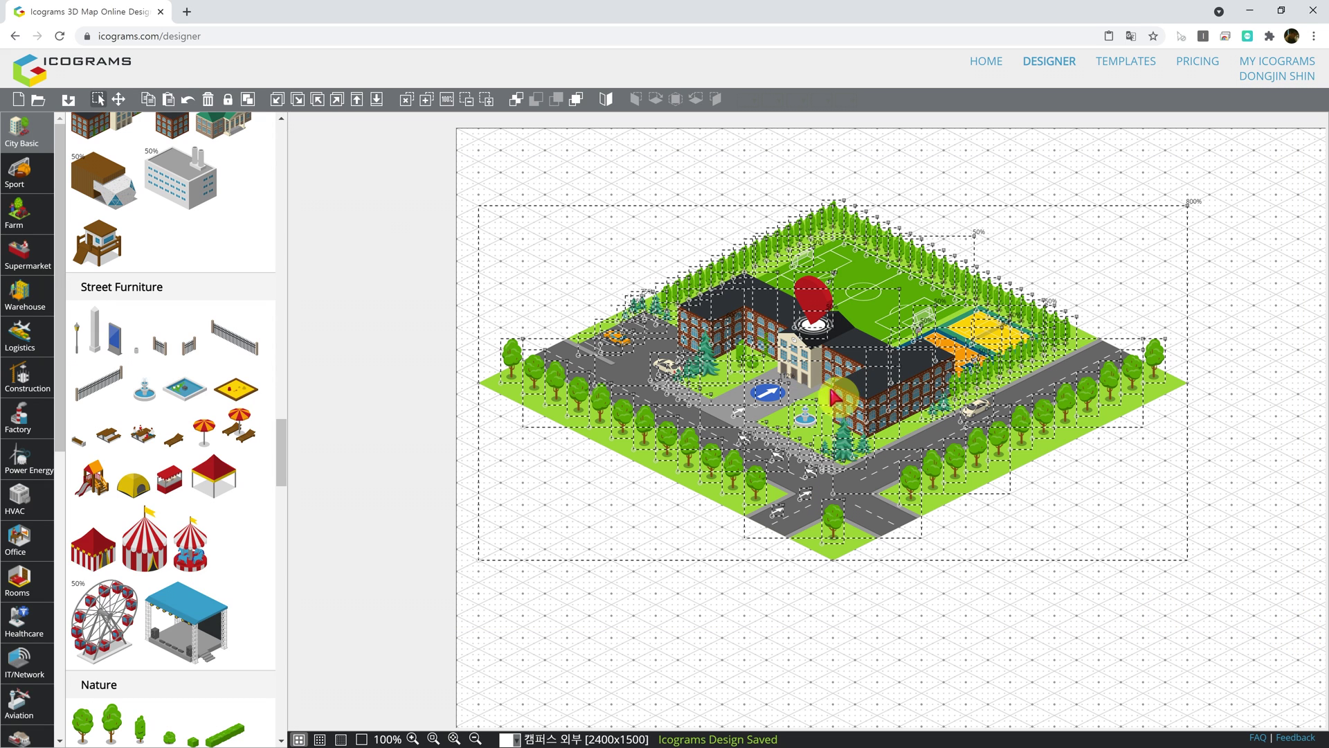
pyautogui.click(248, 101)
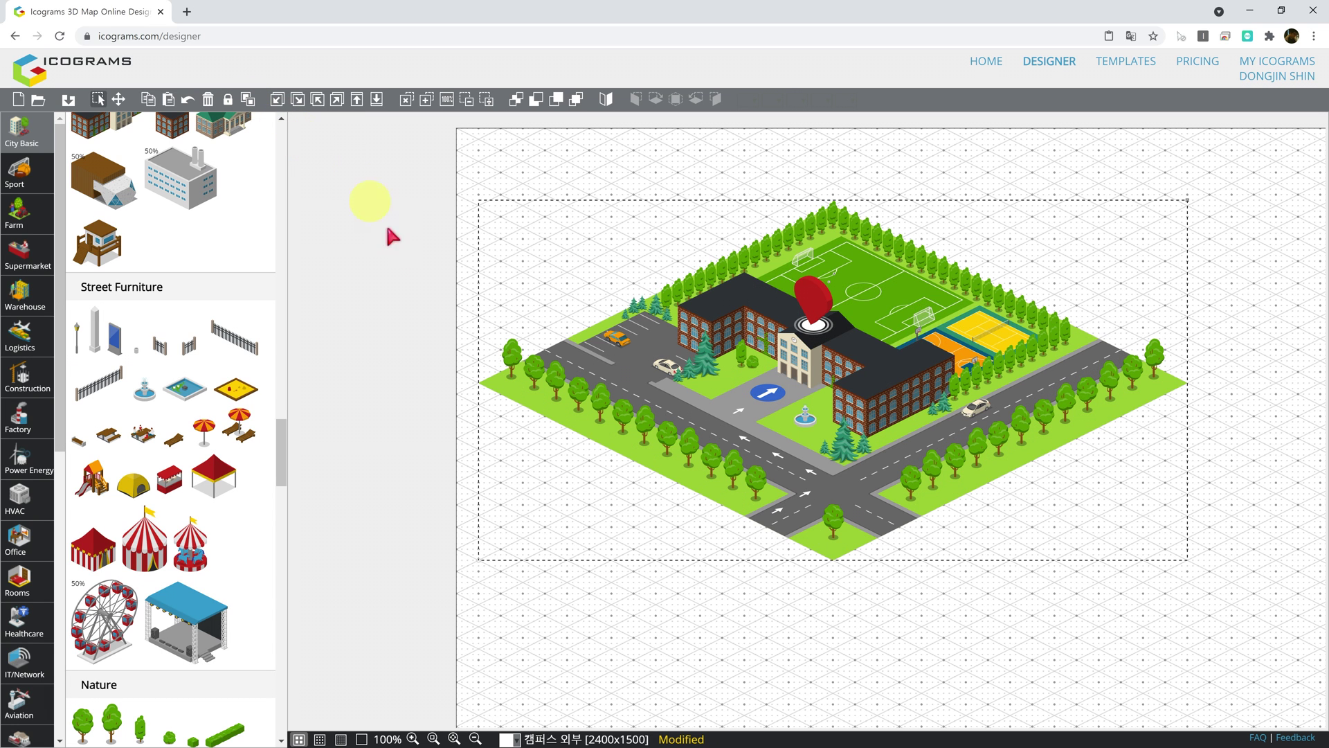
# - Move the grouped campus map to the middle of the 2400x1500 canvas and clear the selection
pyautogui.scroll(-5, 582, 294)
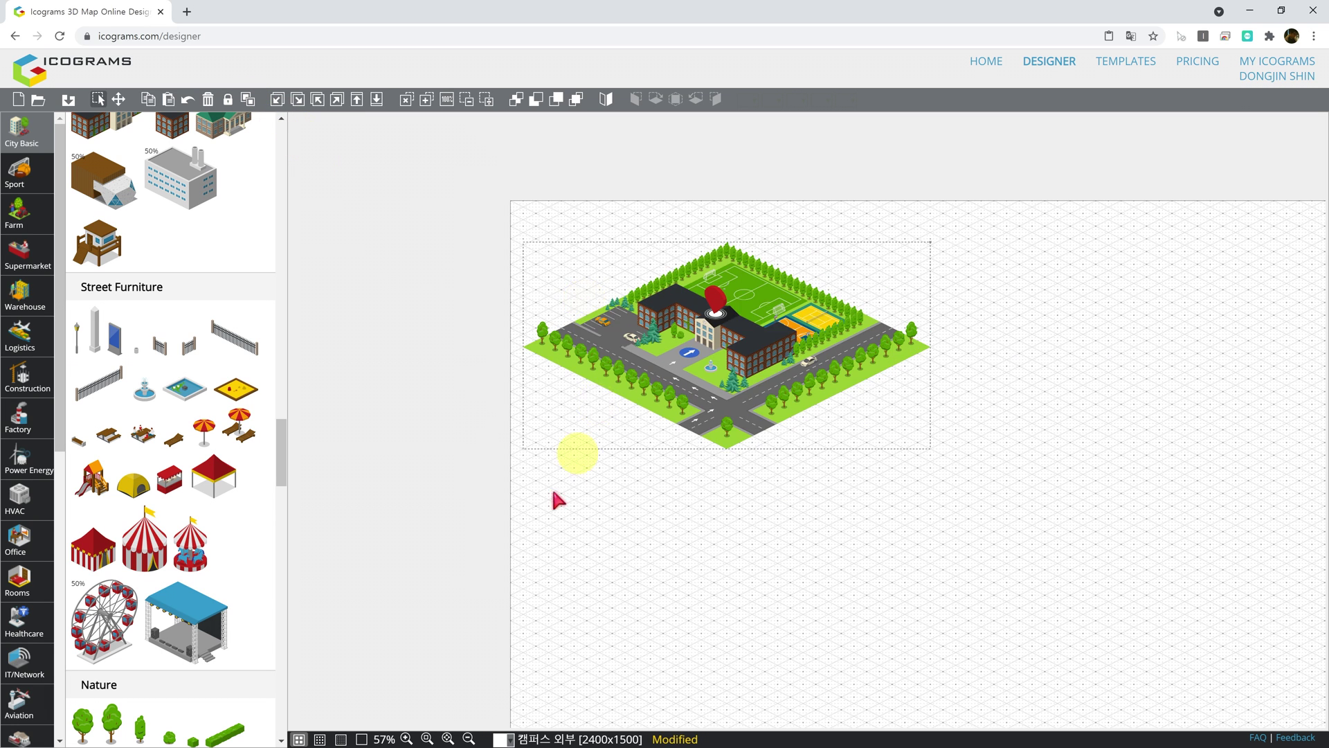
pyautogui.click(660, 445)
pyautogui.moveTo(706, 384); pyautogui.dragTo(1009, 520)
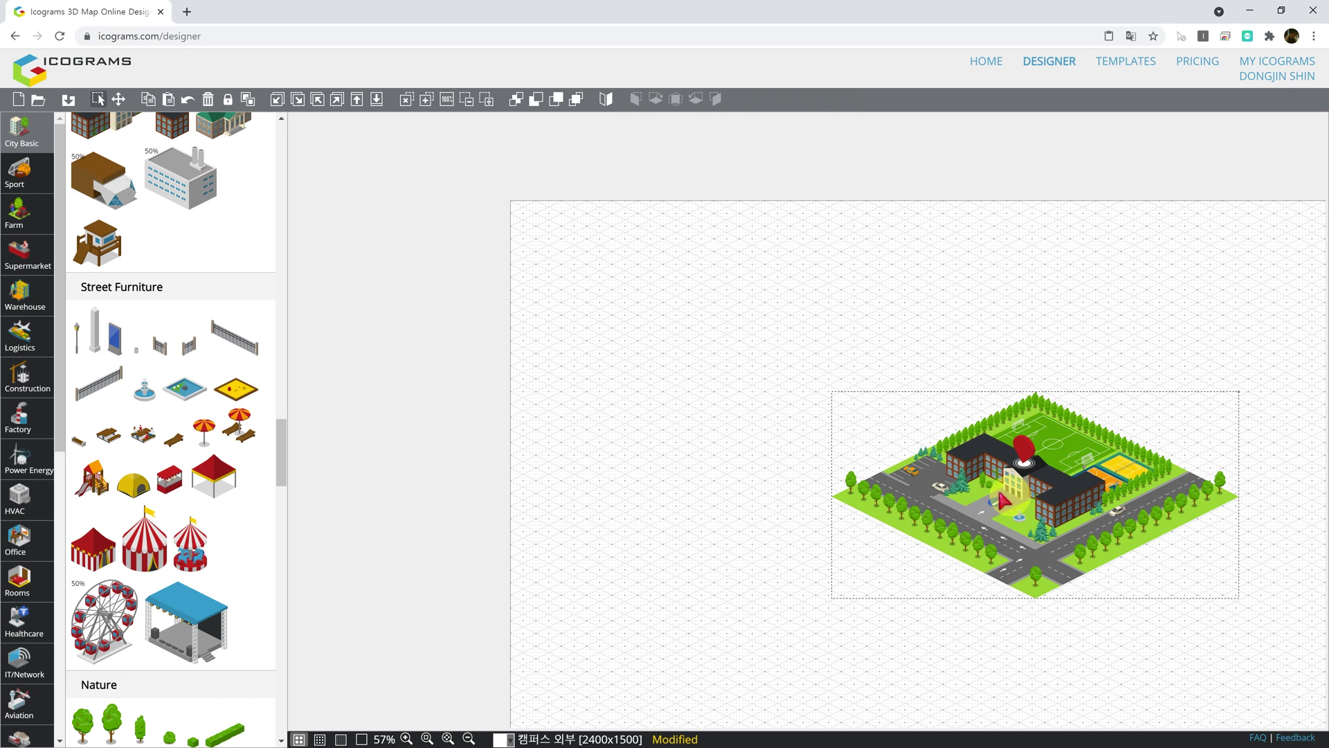
pyautogui.scroll(-1, 1001, 560)
pyautogui.scroll(-1, 997, 563)
pyautogui.scroll(2, 1083, 593)
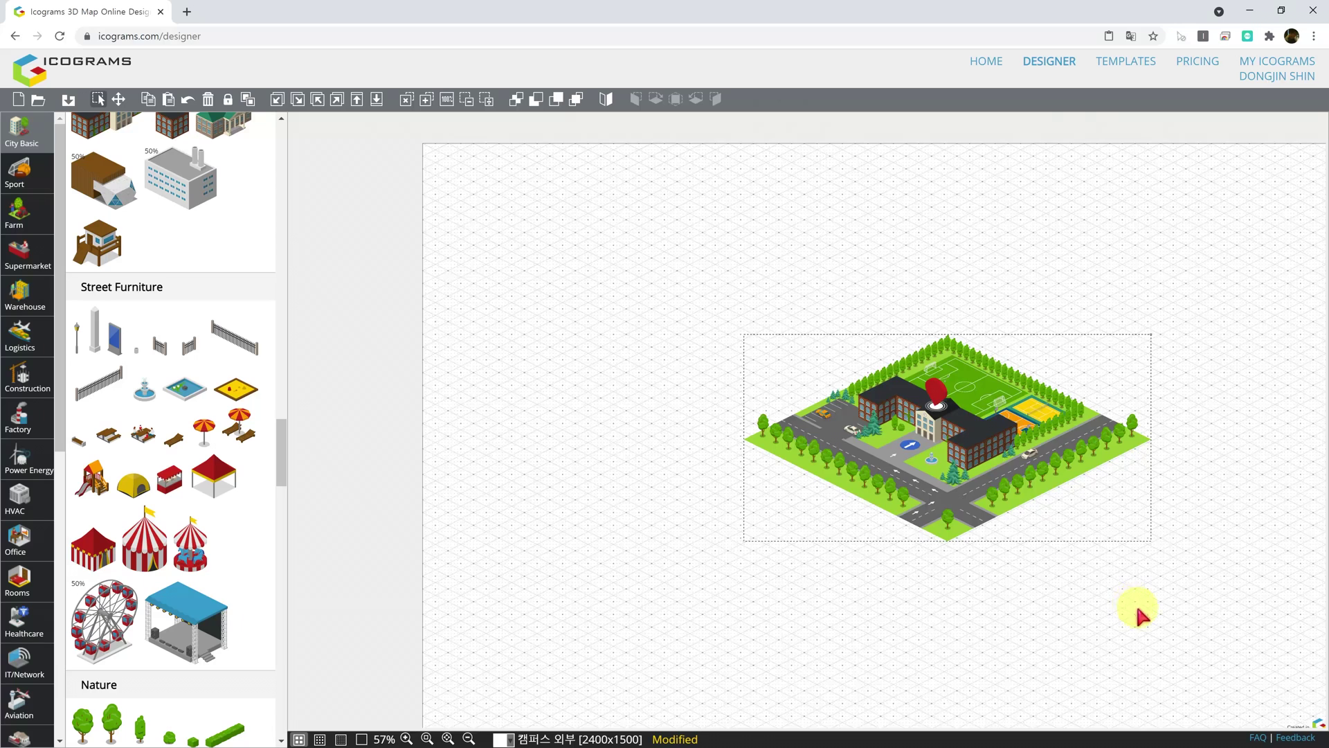
pyautogui.scroll(-1, 809, 433)
pyautogui.moveTo(807, 434); pyautogui.dragTo(803, 431)
pyautogui.click(596, 283)
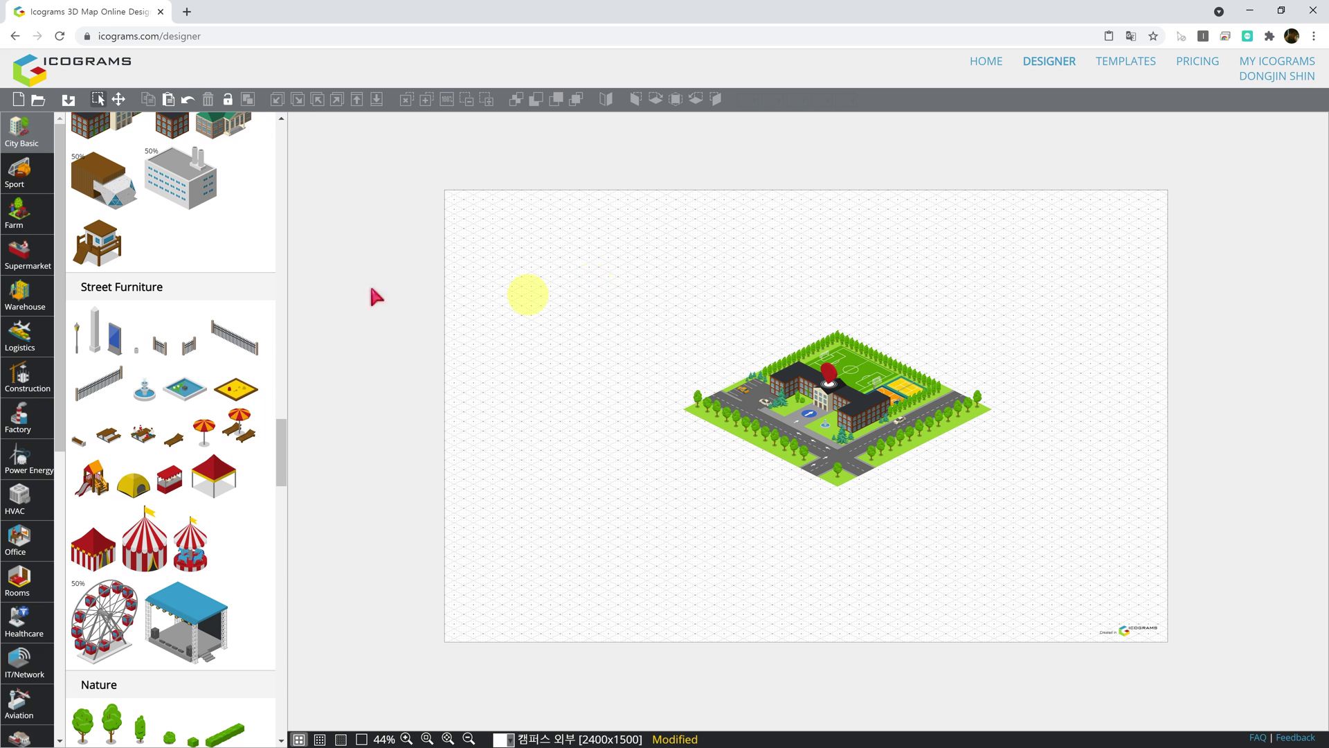
# - Open the account's overview of saved designs to check the campus map
pyautogui.scroll(1, 565, 324)
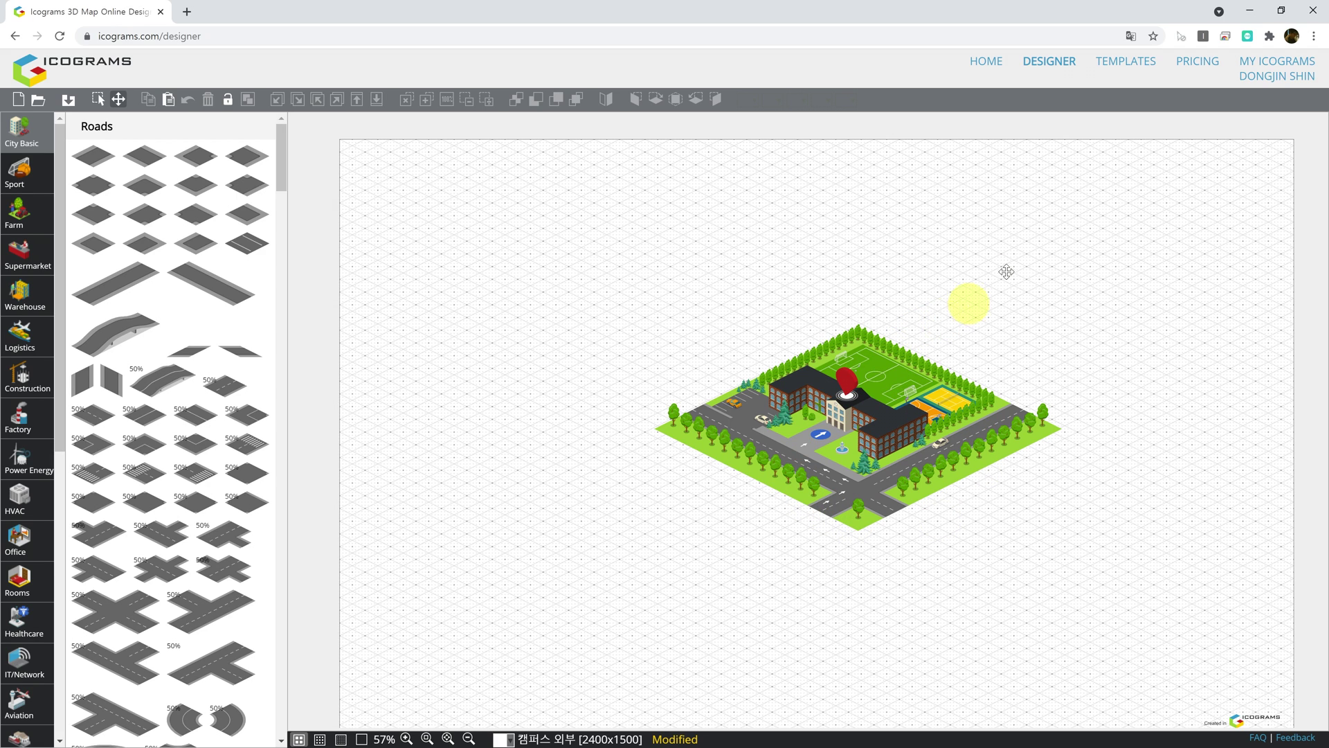
pyautogui.click(1264, 67)
pyautogui.moveTo(93, 227)
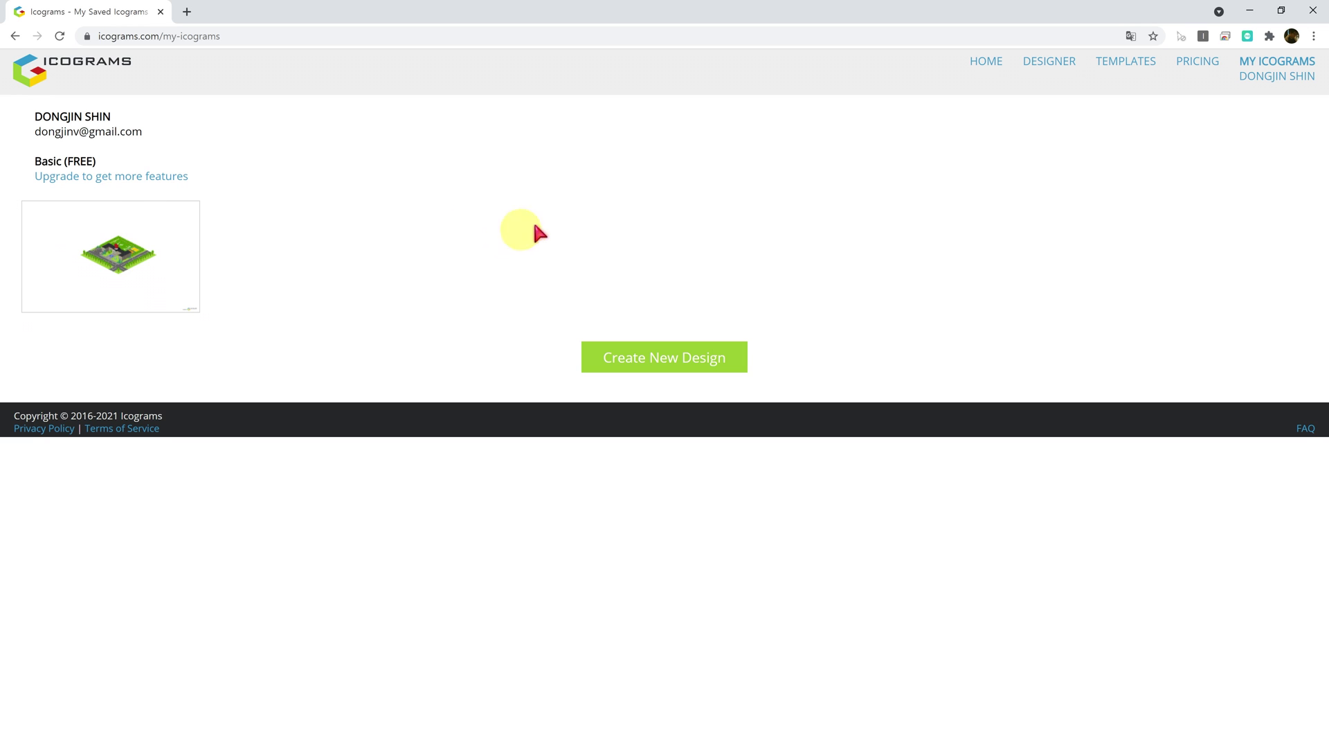
# - Find the map area templates by searching for "area", and create a new design from Area - Town
pyautogui.click(1128, 62)
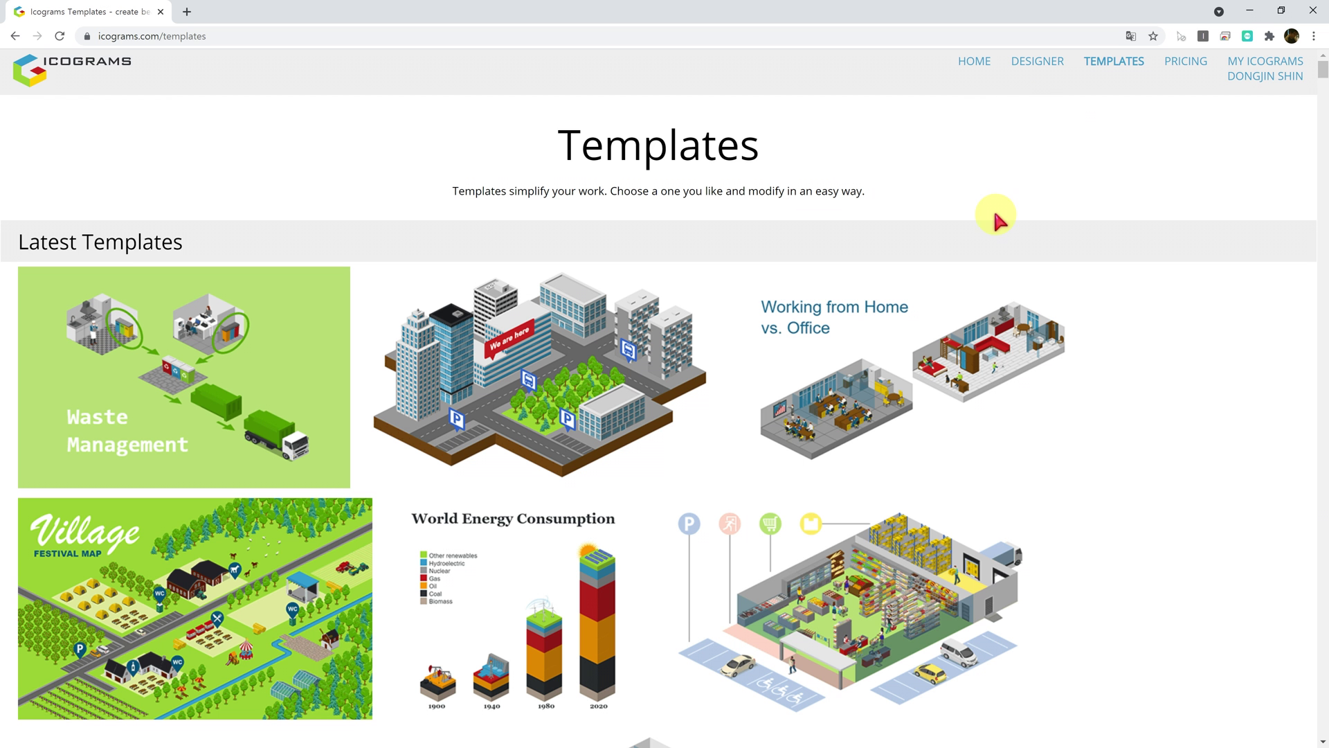
pyautogui.hotkey('ctrl', 'f')
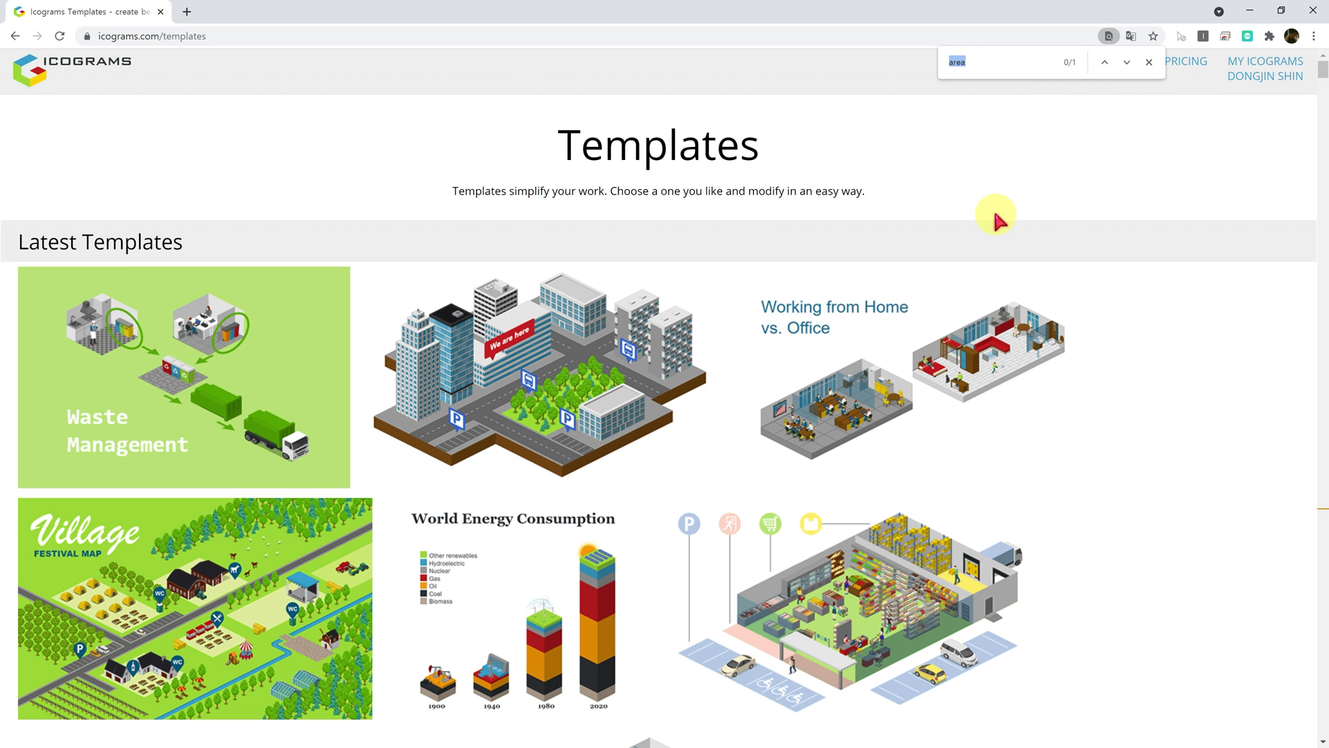
pyautogui.write('are')
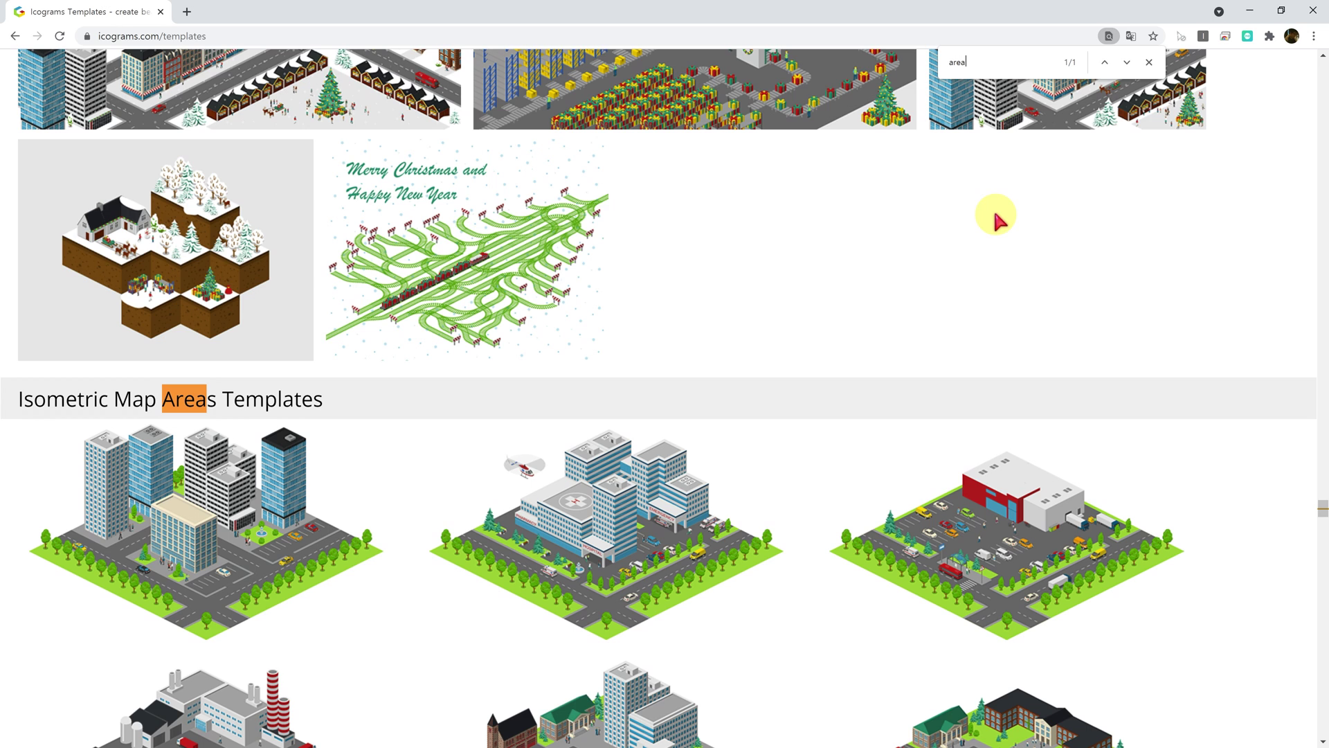
pyautogui.scroll(-3, 900, 242)
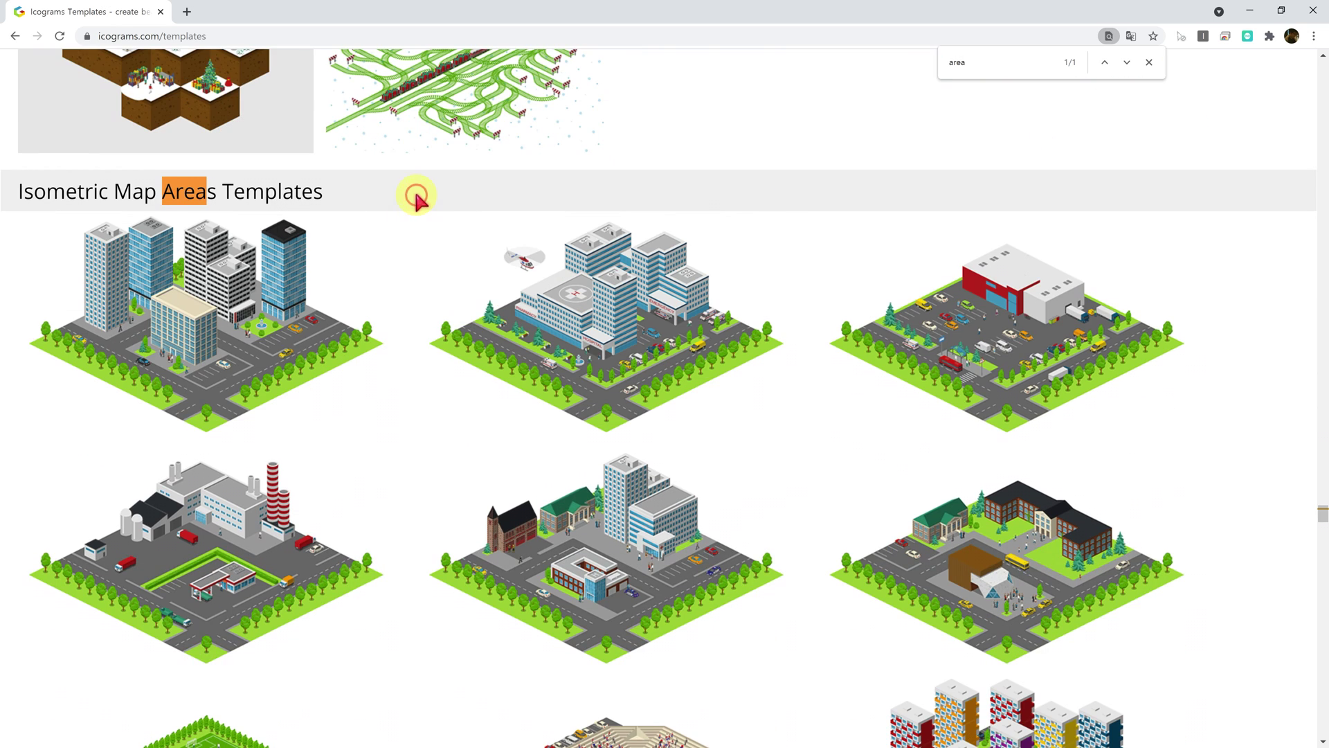
pyautogui.scroll(-8, 402, 229)
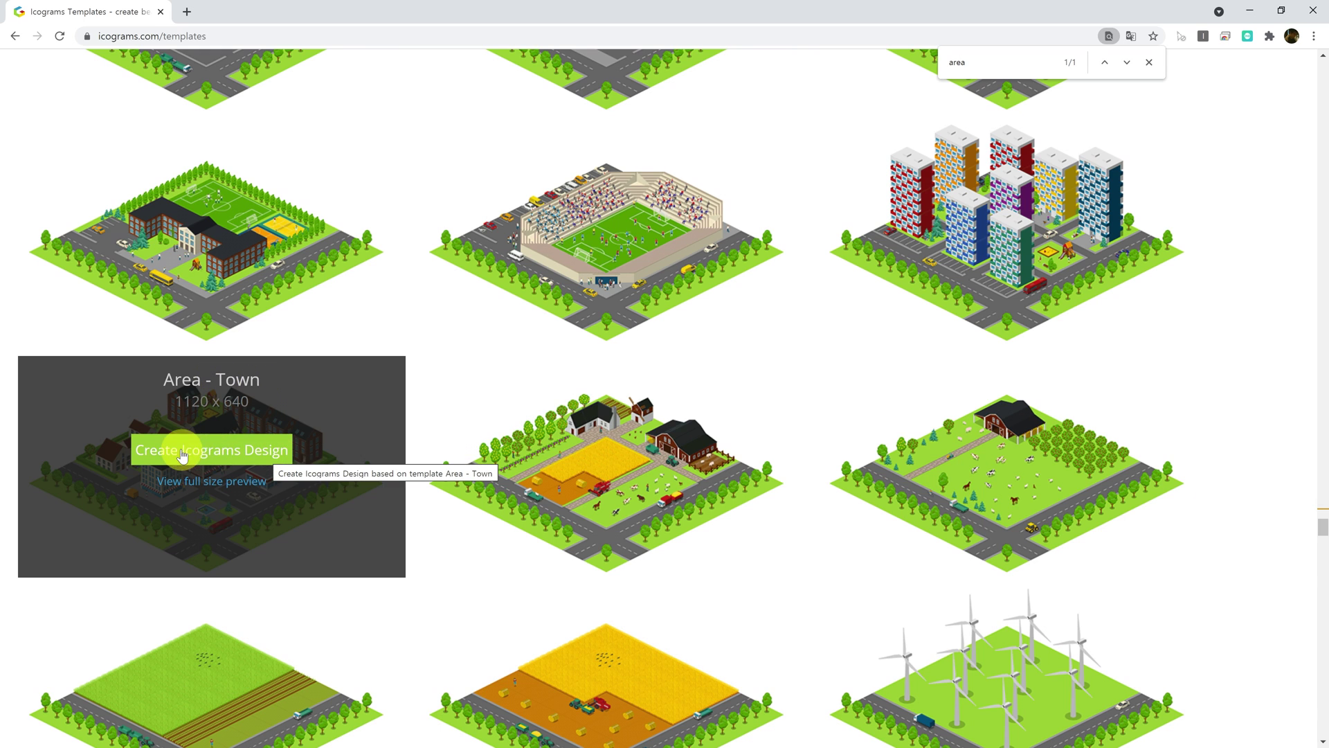
pyautogui.click(236, 454)
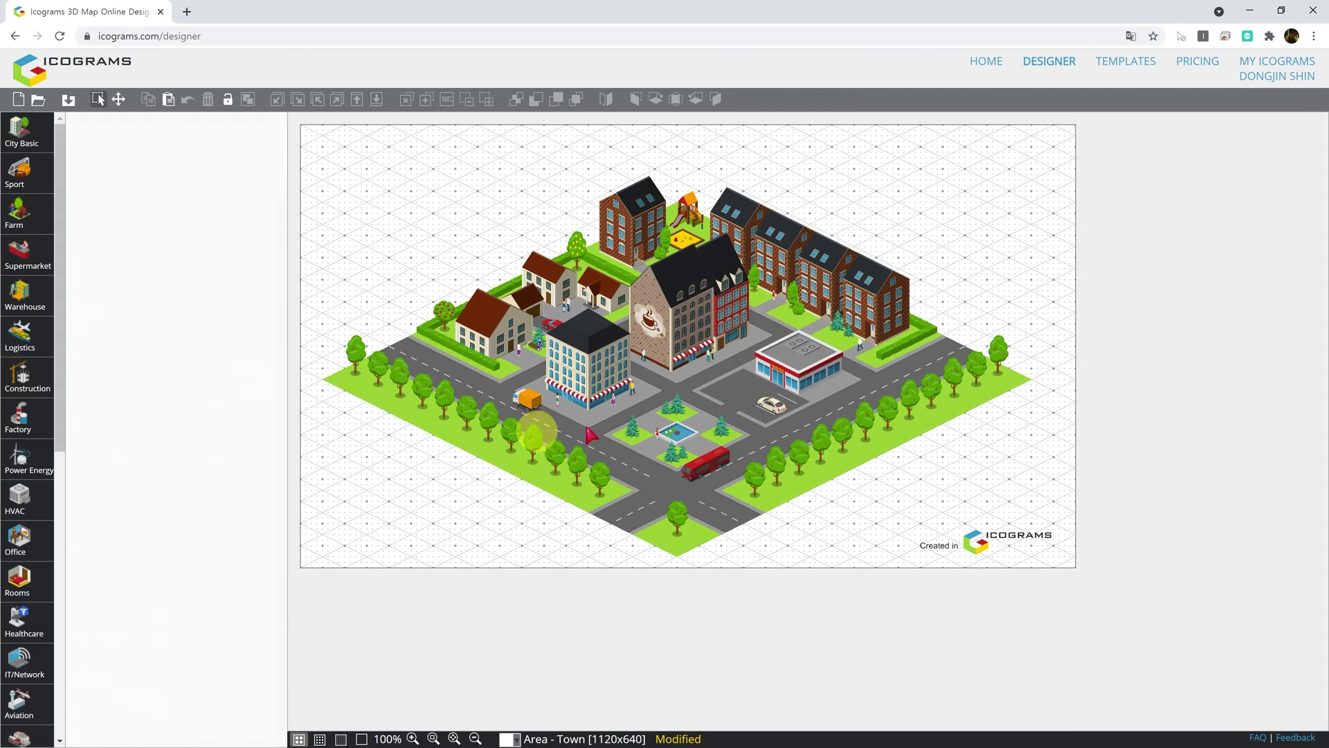
# - Delete the pedestrians around the corner shops, the café building, the pond and the bench in the town map
pyautogui.scroll(6, 602, 401)
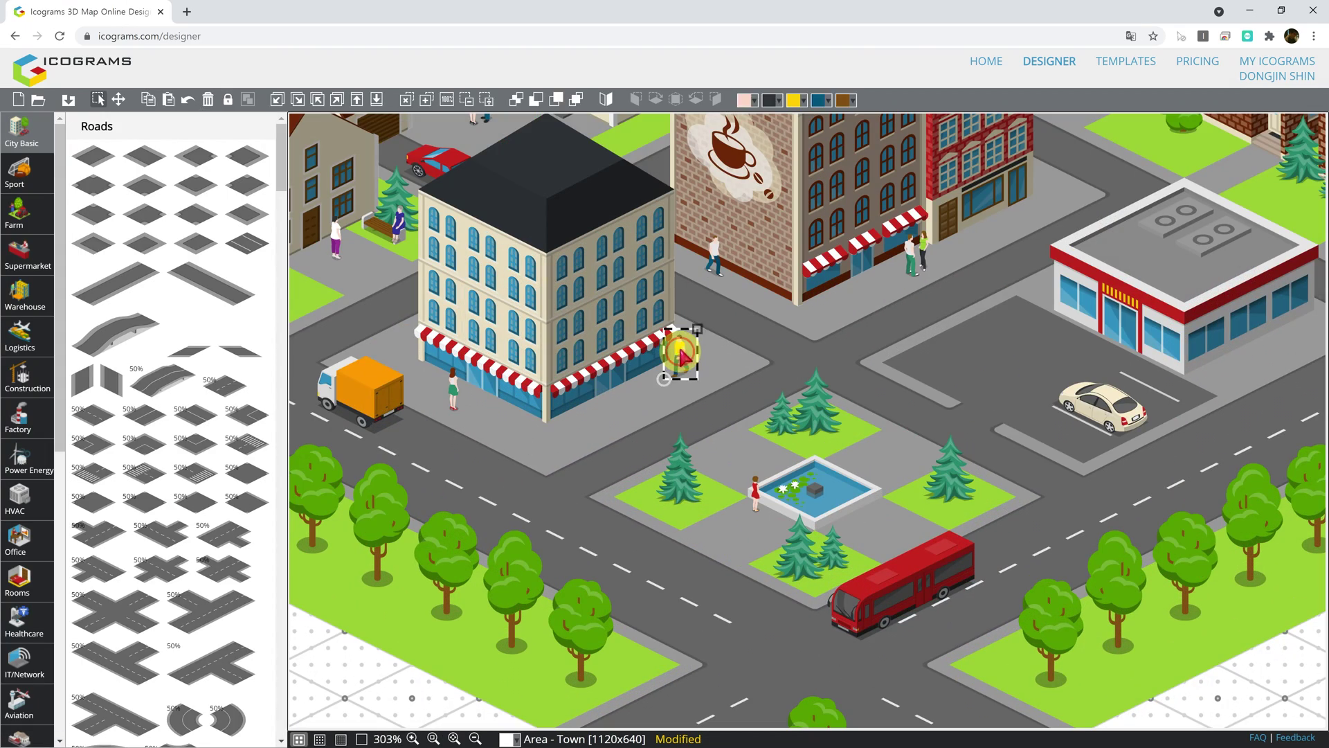
pyautogui.click(911, 257)
pyautogui.press('Delete')
pyautogui.click(925, 251)
pyautogui.press('Delete')
pyautogui.click(757, 493)
pyautogui.press('Delete')
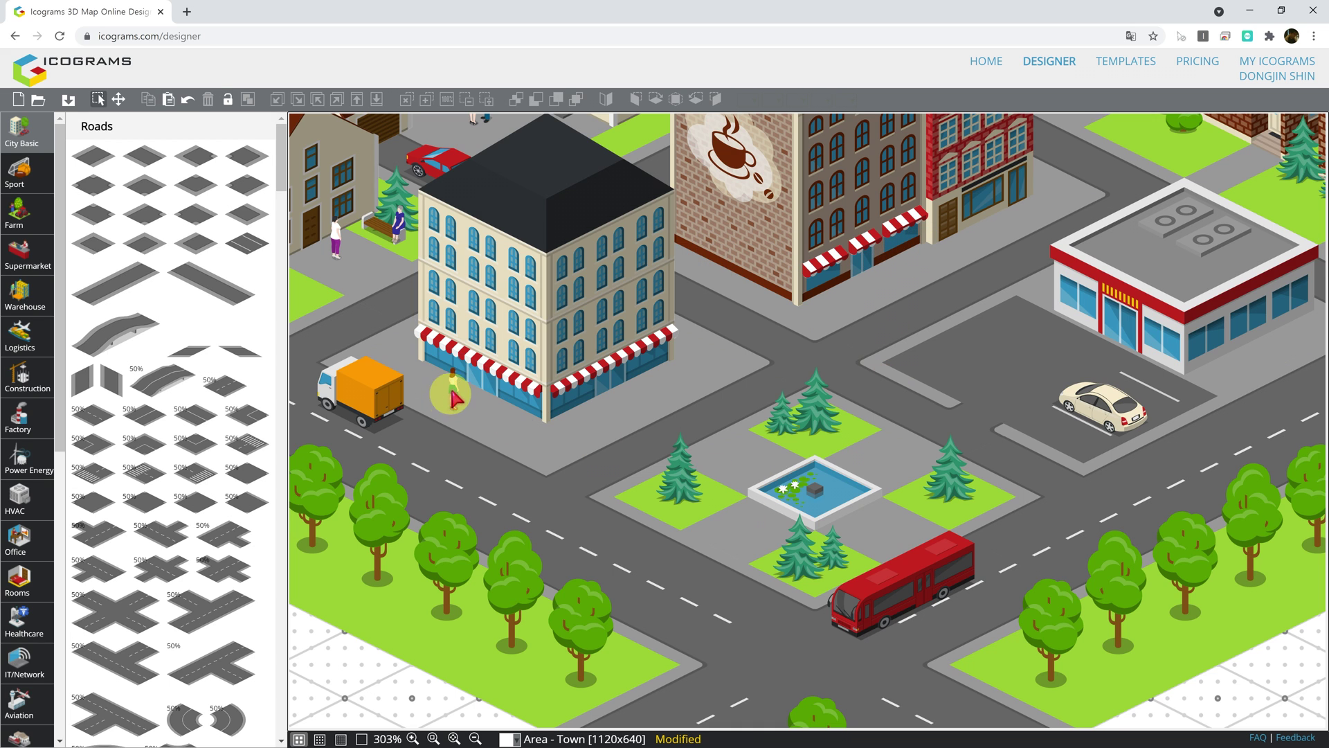
pyautogui.click(396, 215)
pyautogui.press('Delete')
# - Delete the remaining people near the houses, the brick row houses and the playground
pyautogui.scroll(-4, 526, 374)
pyautogui.scroll(7, 913, 304)
pyautogui.scroll(-7, 680, 330)
pyautogui.scroll(6, 612, 266)
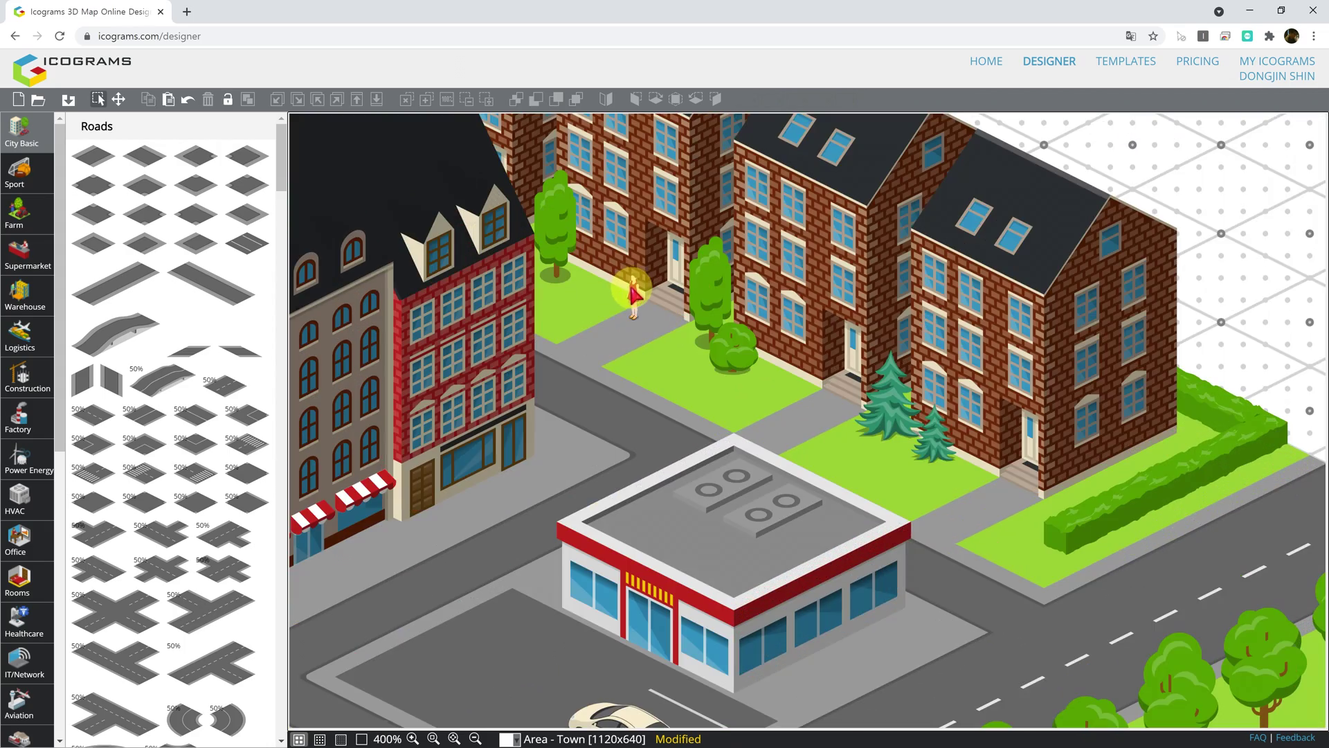
pyautogui.scroll(-8, 623, 291)
pyautogui.scroll(7, 476, 239)
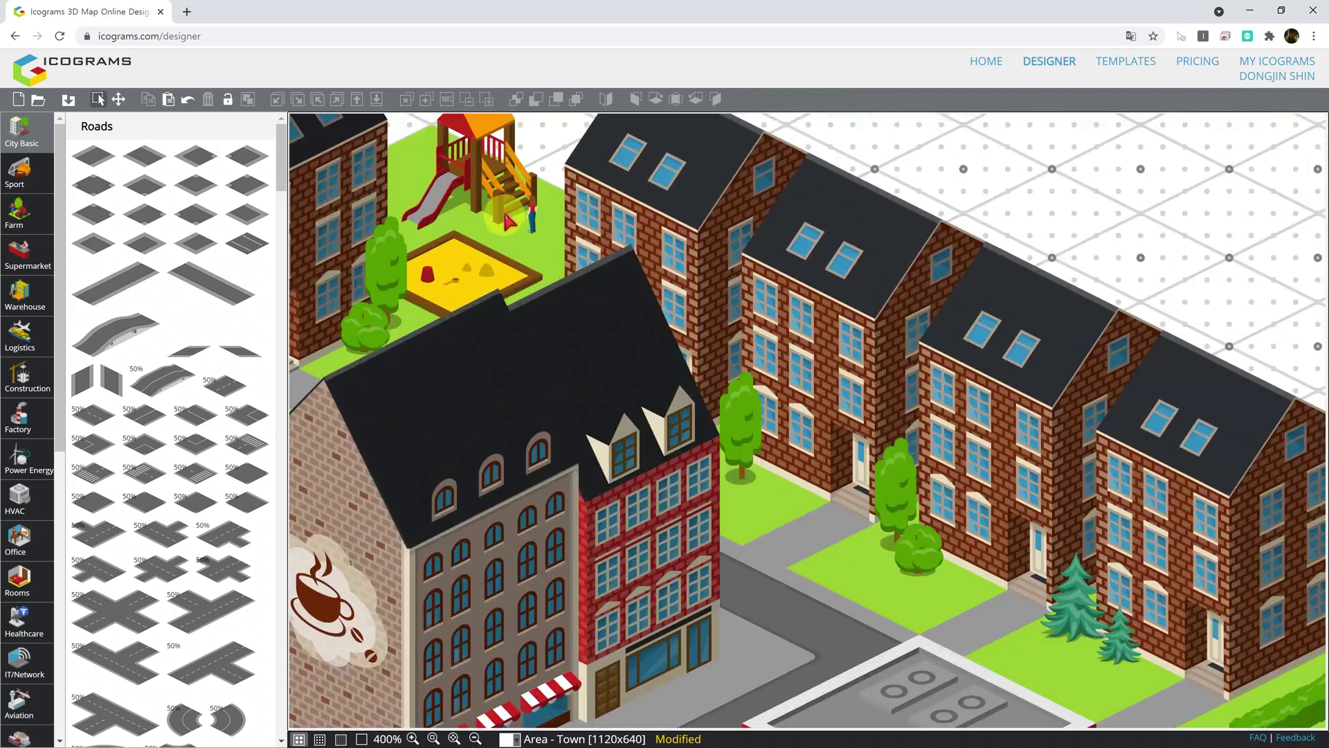
pyautogui.scroll(-7, 403, 365)
pyautogui.scroll(5, 403, 365)
pyautogui.scroll(-4, 535, 313)
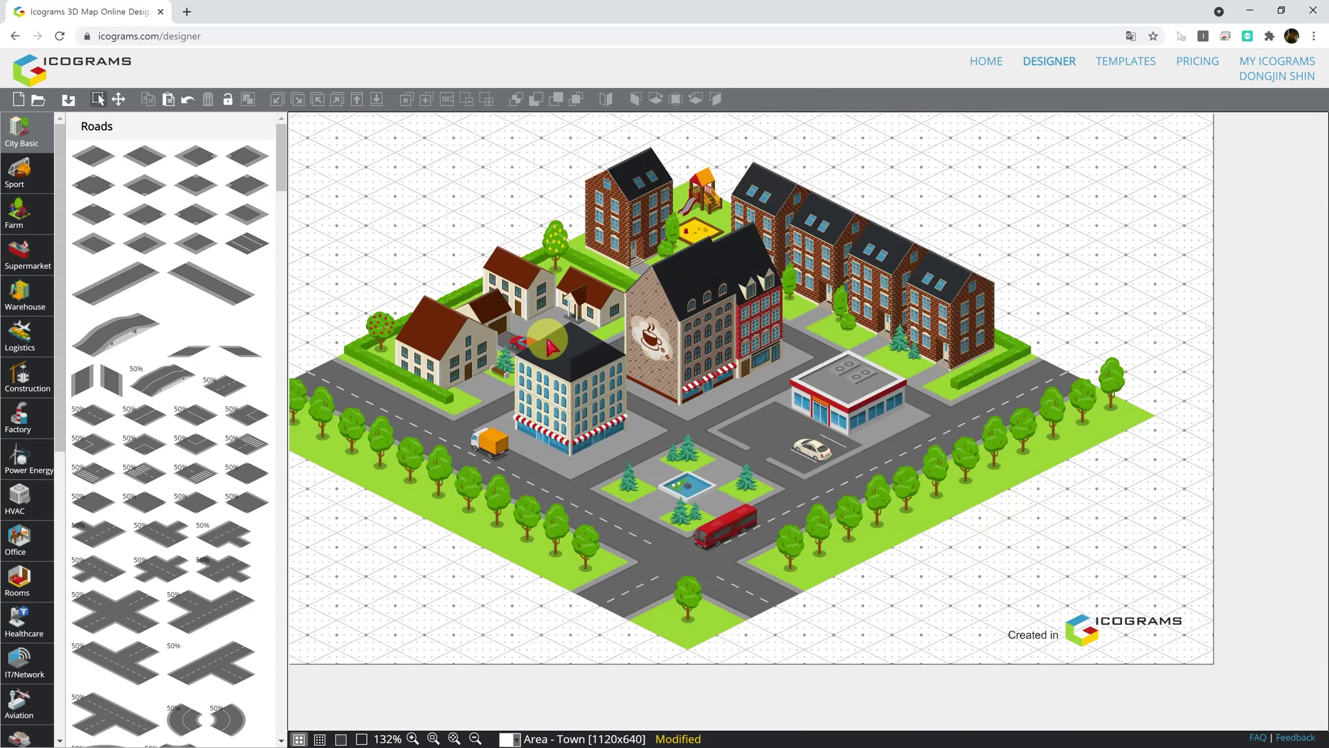
pyautogui.scroll(-1, 552, 346)
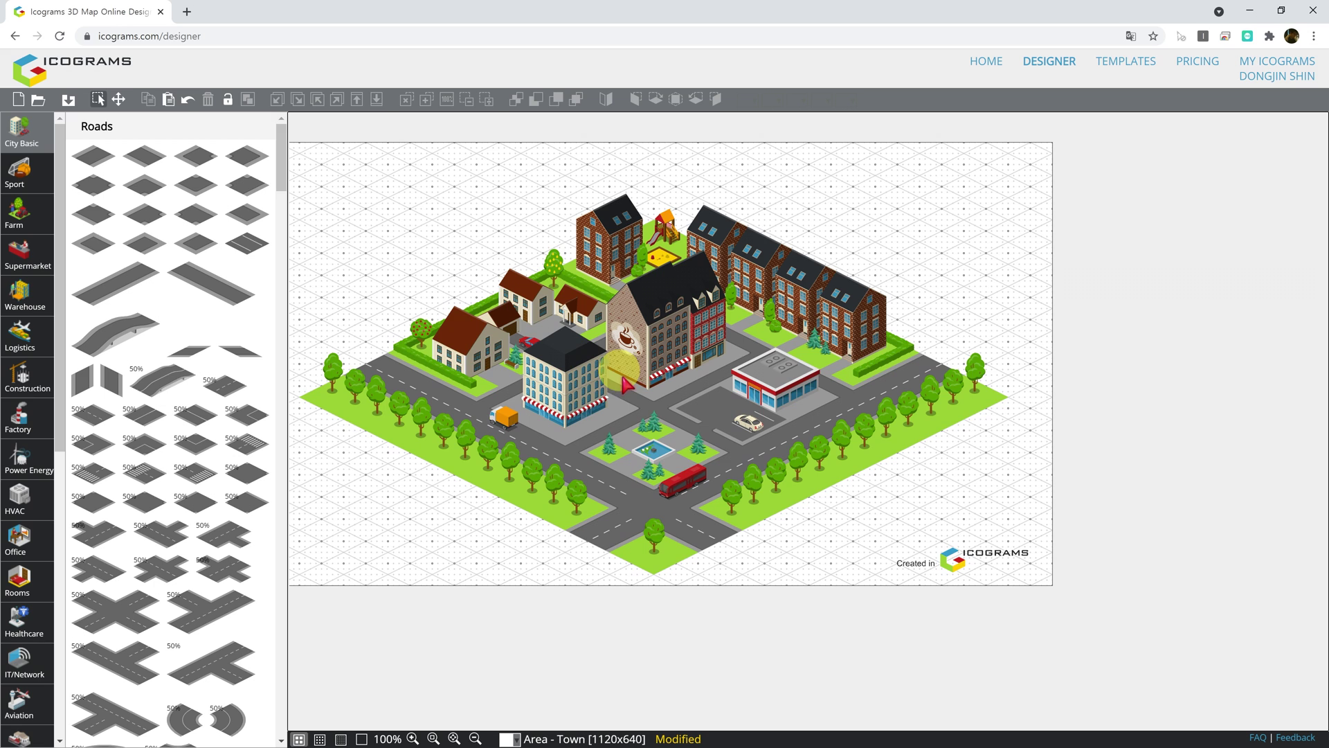
# - Group all elements of the town map into one object, copy the group, and save the design
pyautogui.scroll(-1, 627, 392)
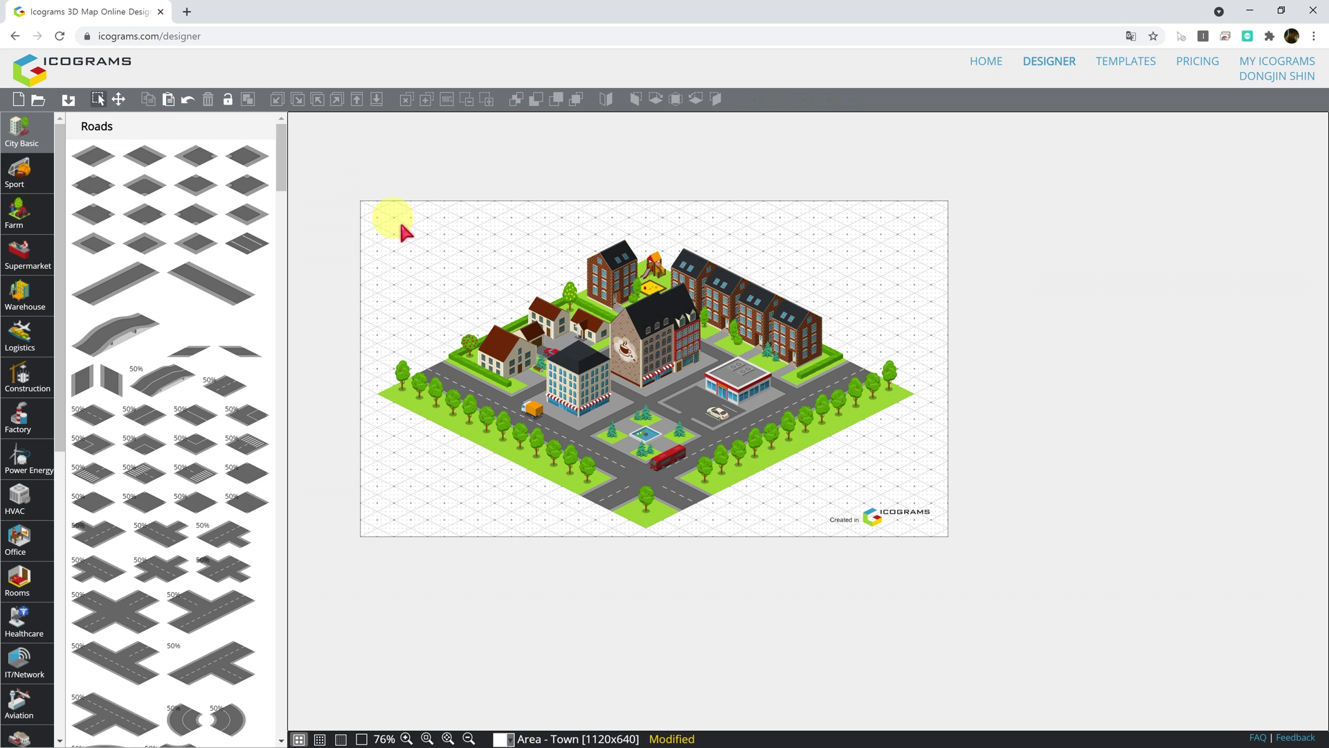
pyautogui.moveTo(337, 172); pyautogui.dragTo(1032, 583)
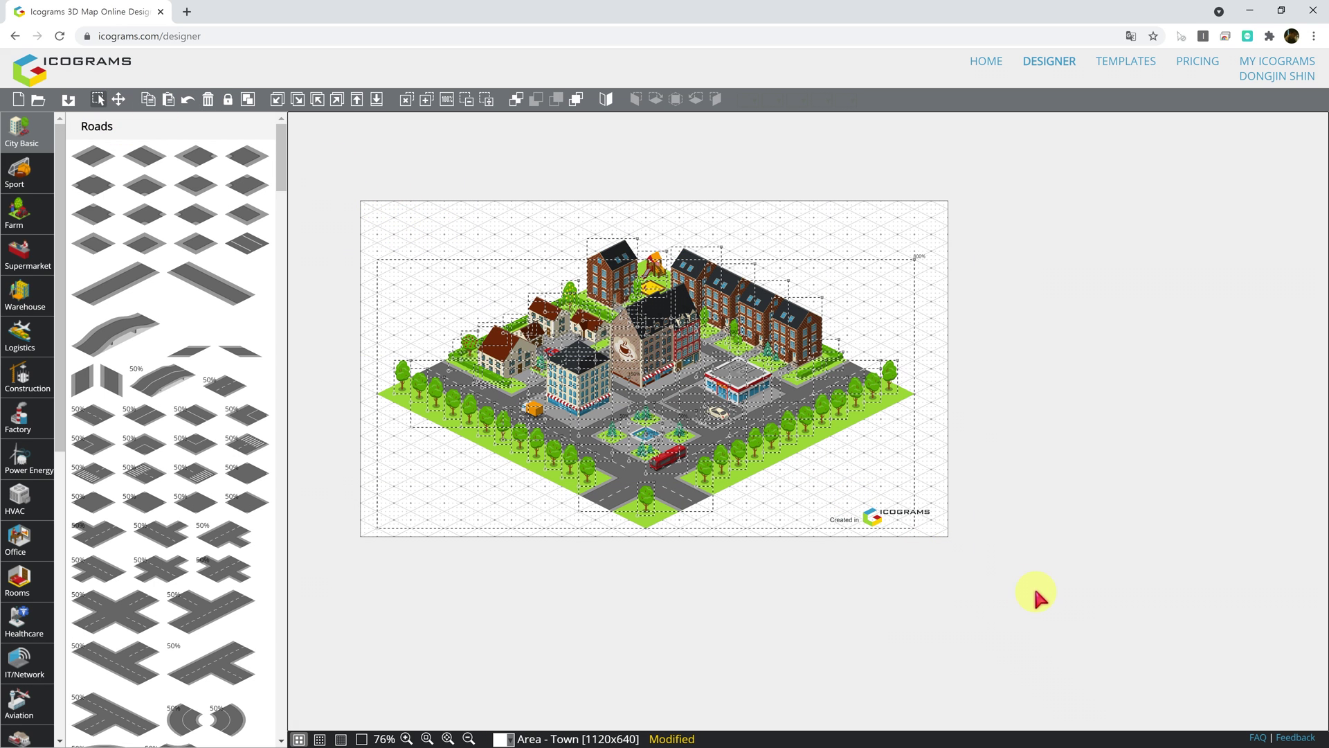
pyautogui.click(250, 101)
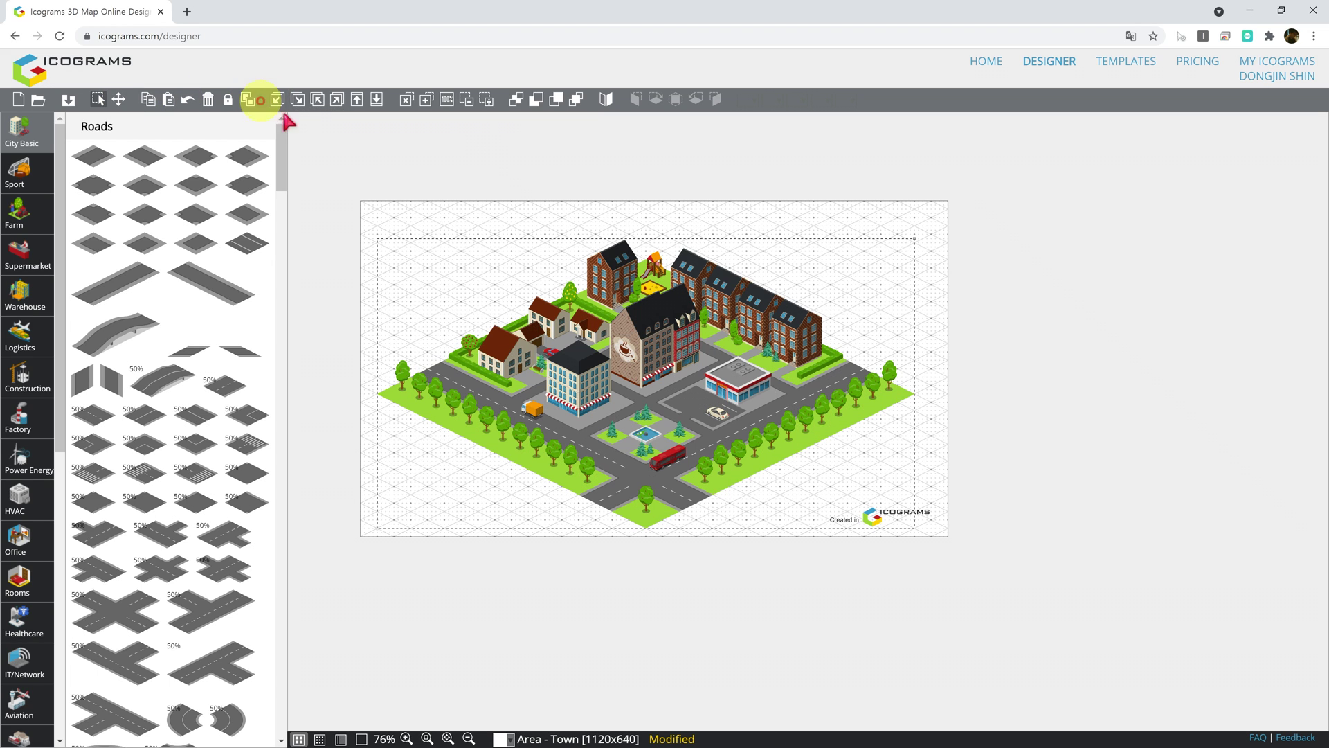
pyautogui.click(476, 374)
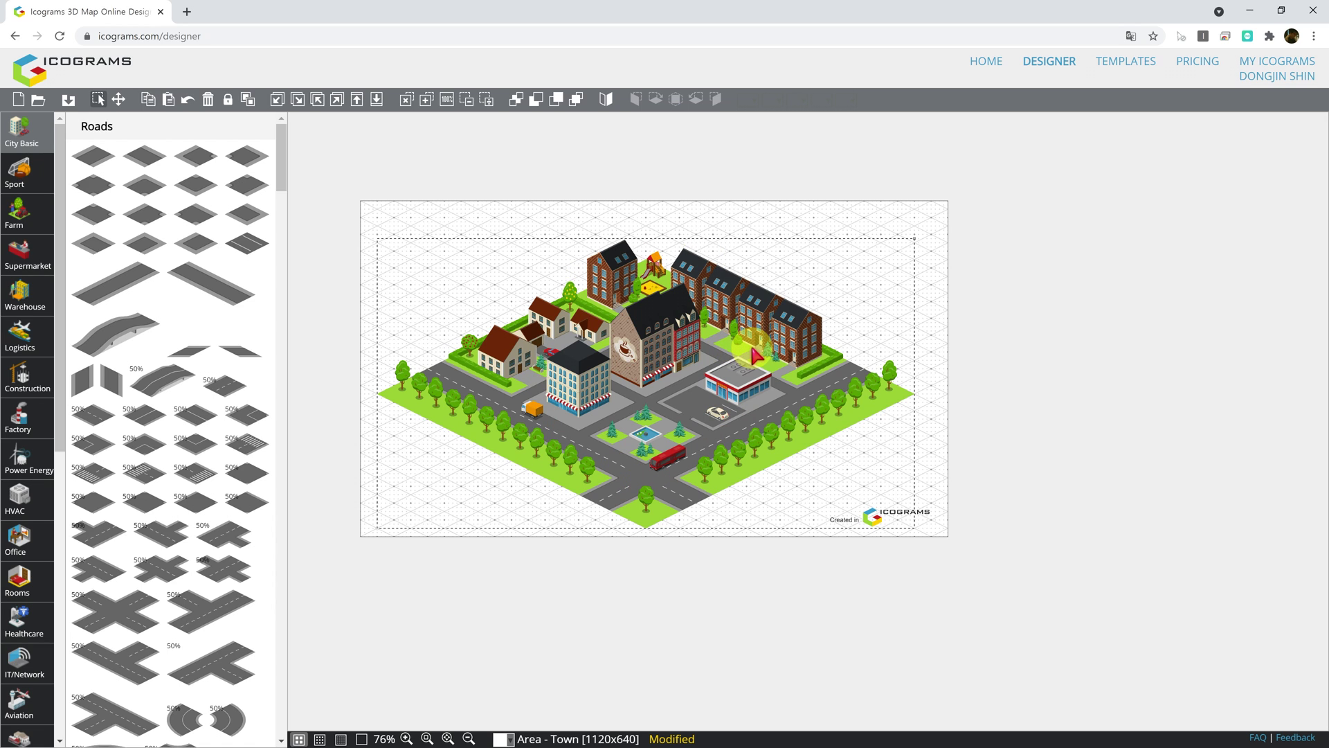
pyautogui.hotkey('ctrl', 's')
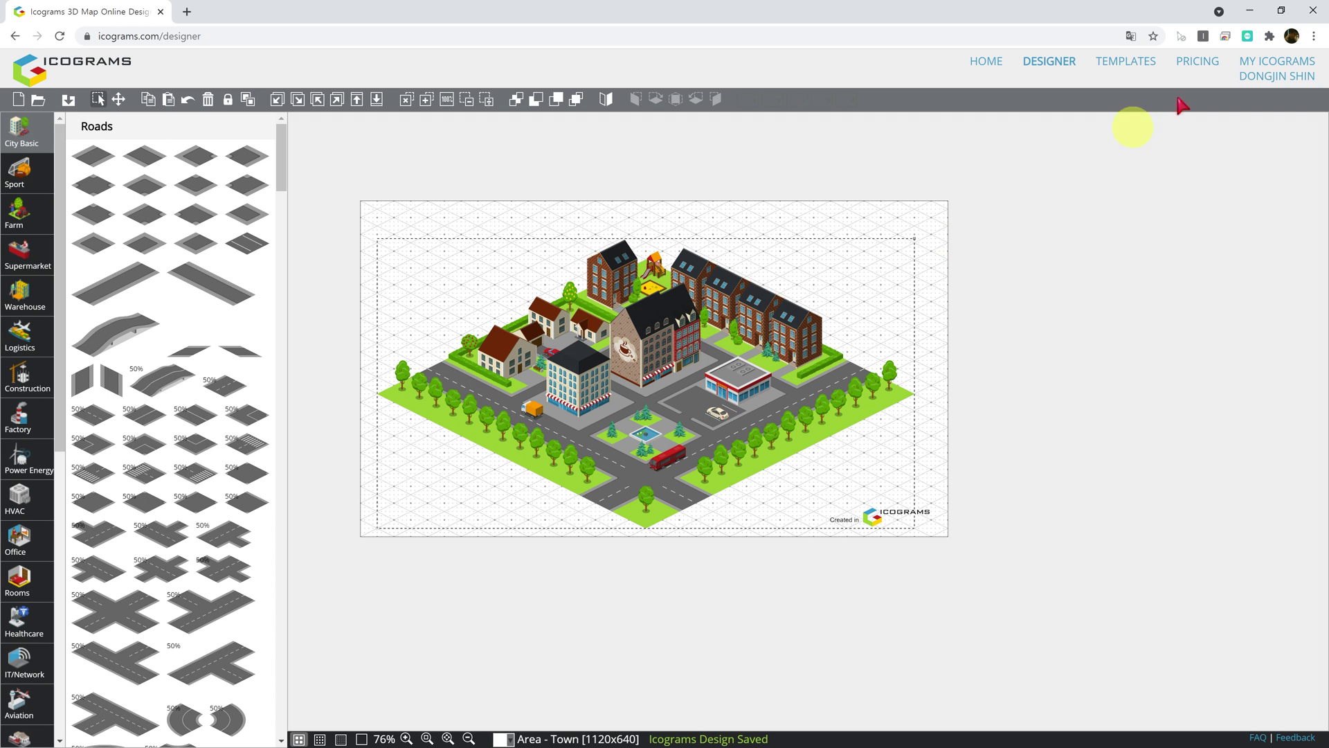
# - Open the saved 캠퍼스 외부 design for editing from the account's overview of saved designs
pyautogui.click(1258, 70)
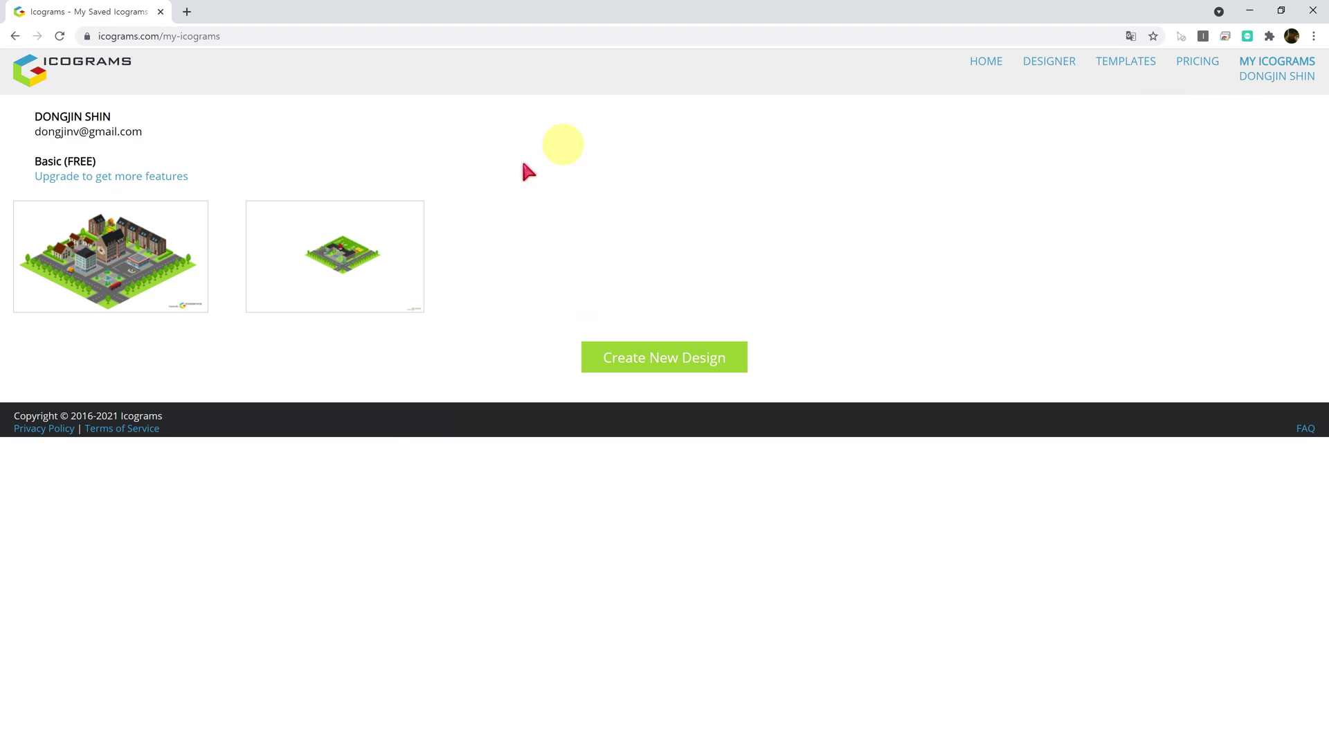
pyautogui.moveTo(345, 234)
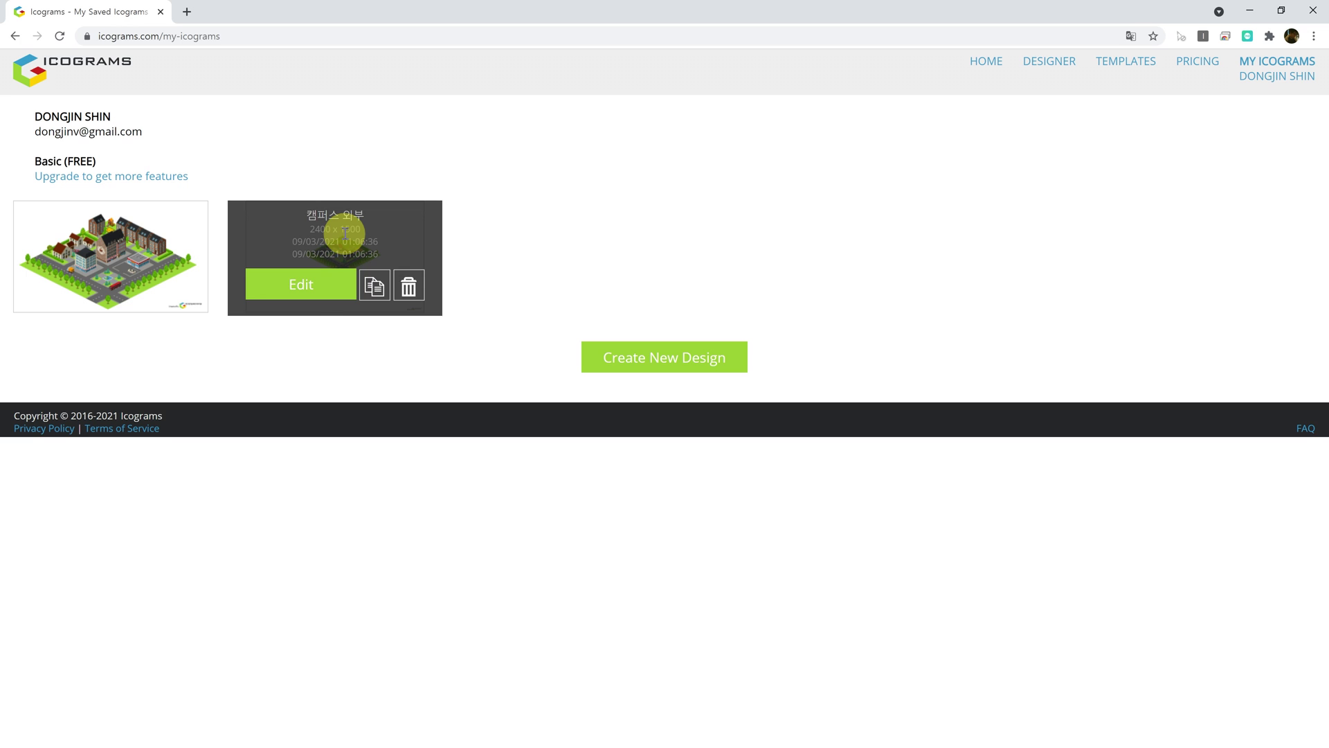
pyautogui.click(313, 291)
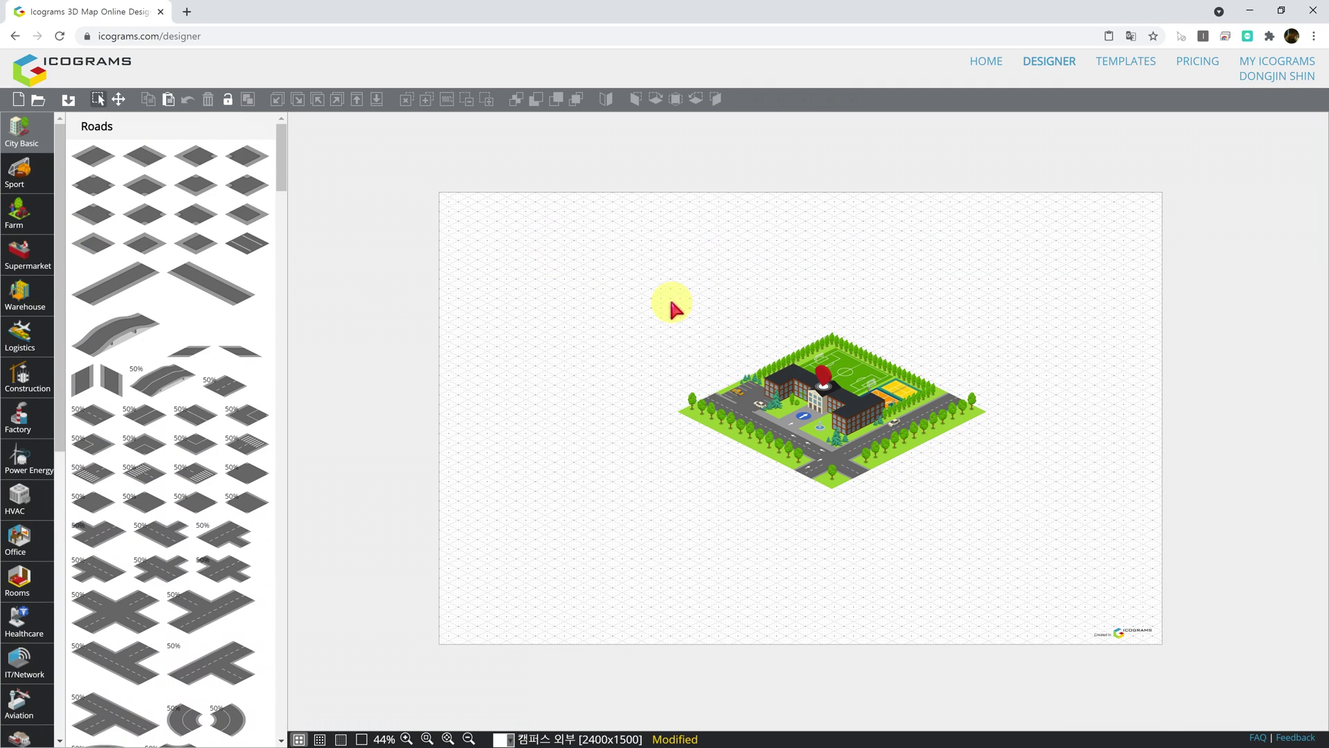
# - Paste the town group into the campus map and move it against the campus's upper-left edge so their roads line up
pyautogui.hotkey('ctrl', 'v')
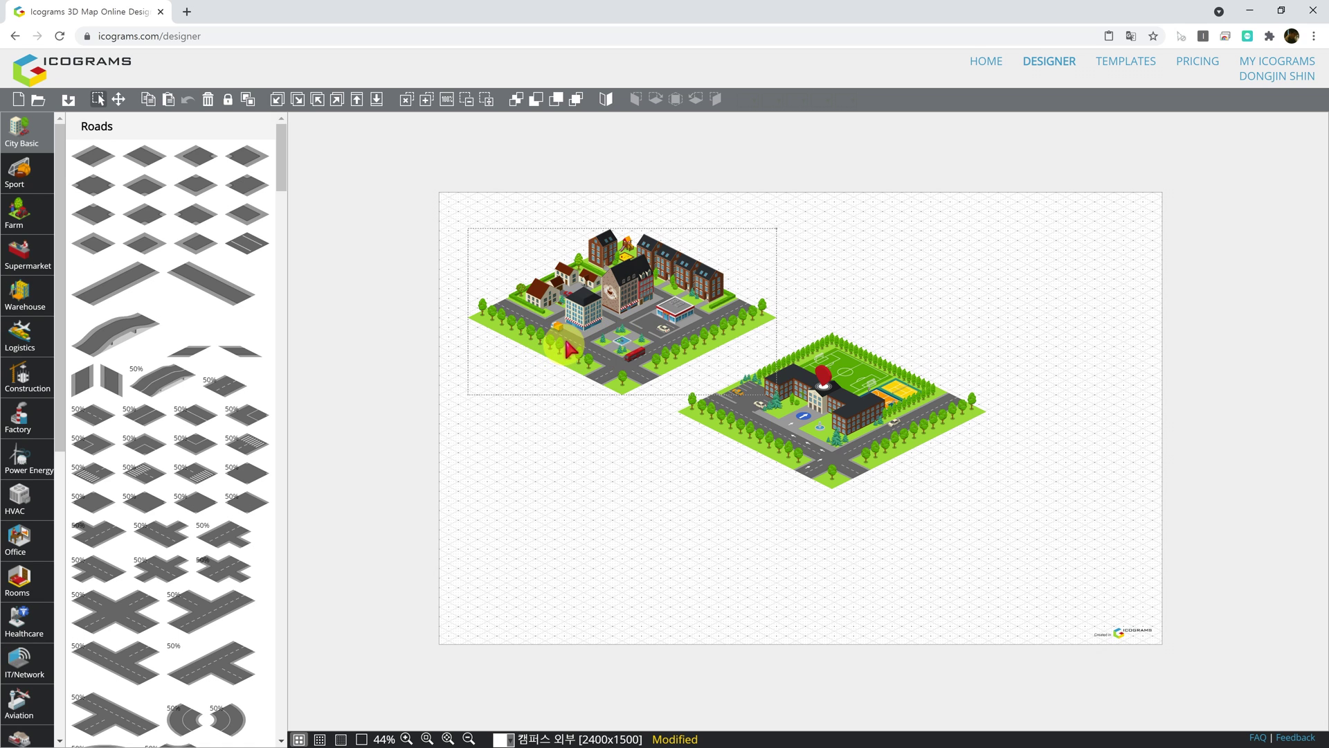
pyautogui.moveTo(565, 358); pyautogui.dragTo(622, 369)
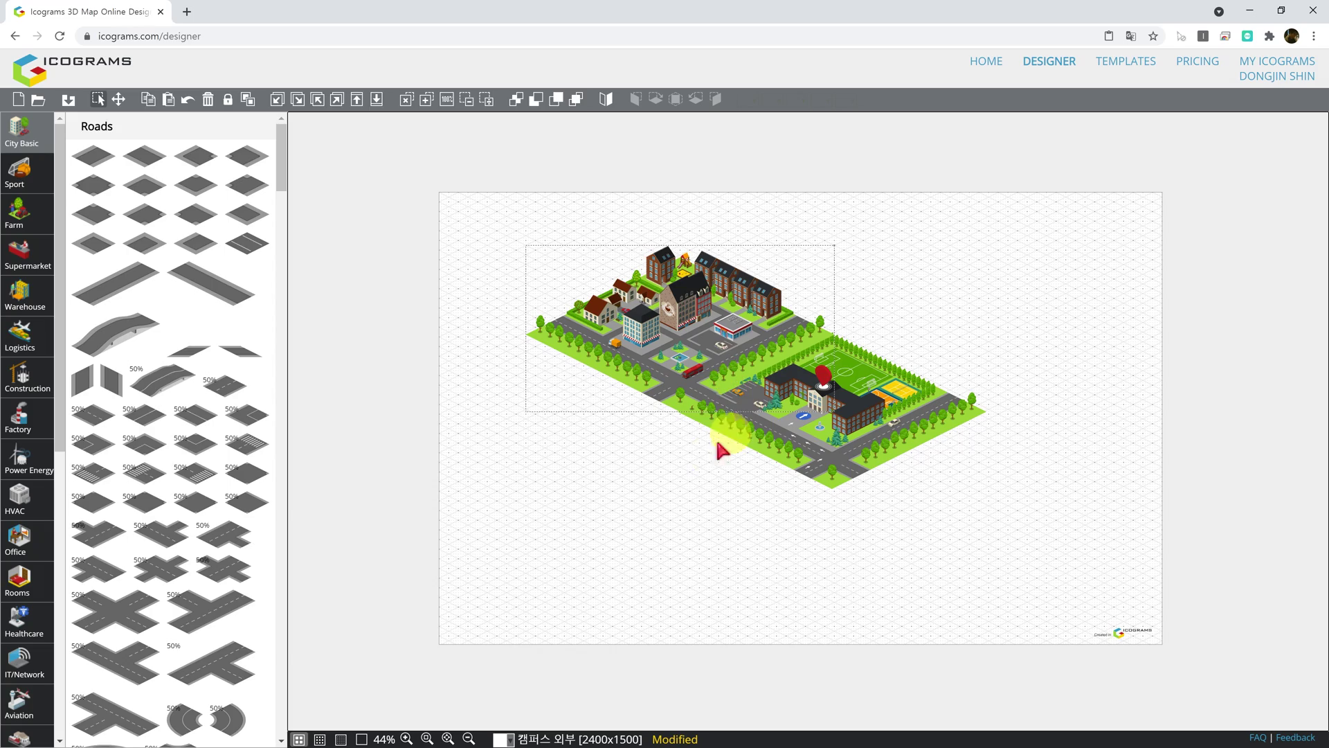
pyautogui.click(694, 434)
pyautogui.scroll(5, 701, 430)
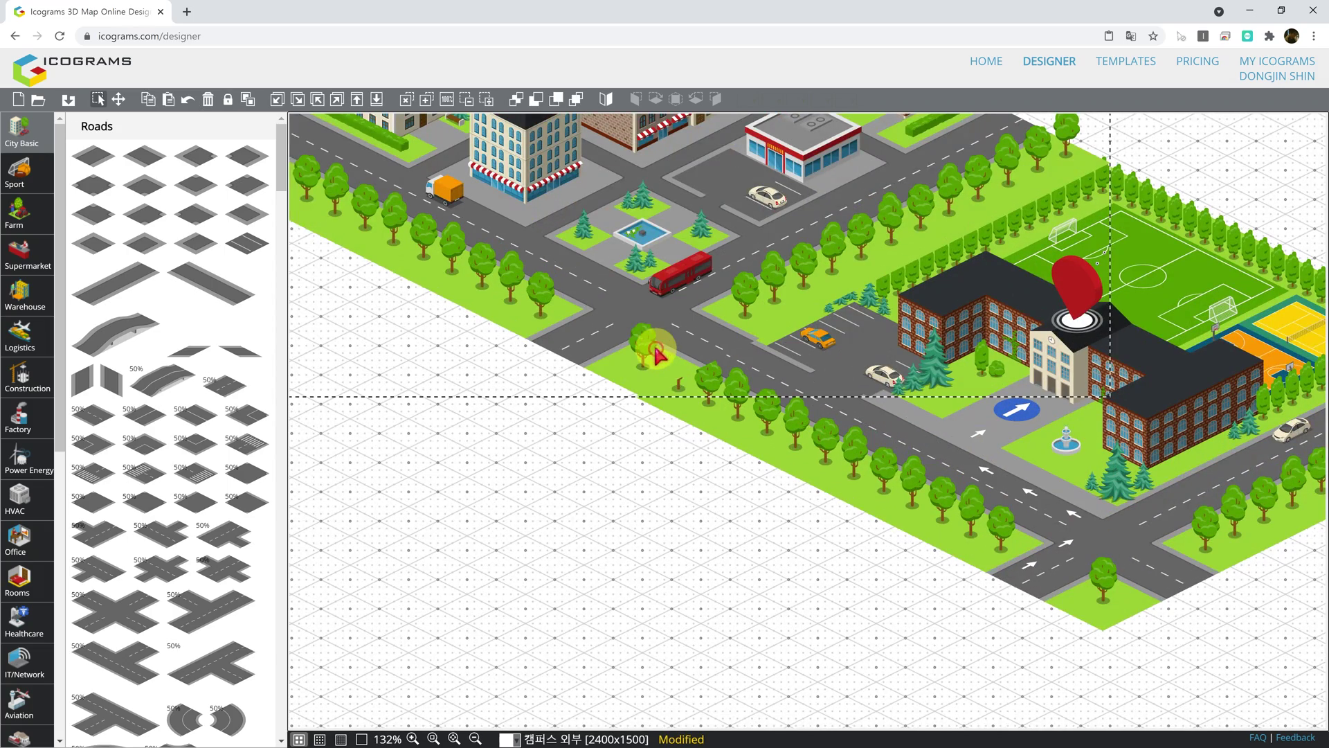
pyautogui.scroll(-3, 761, 290)
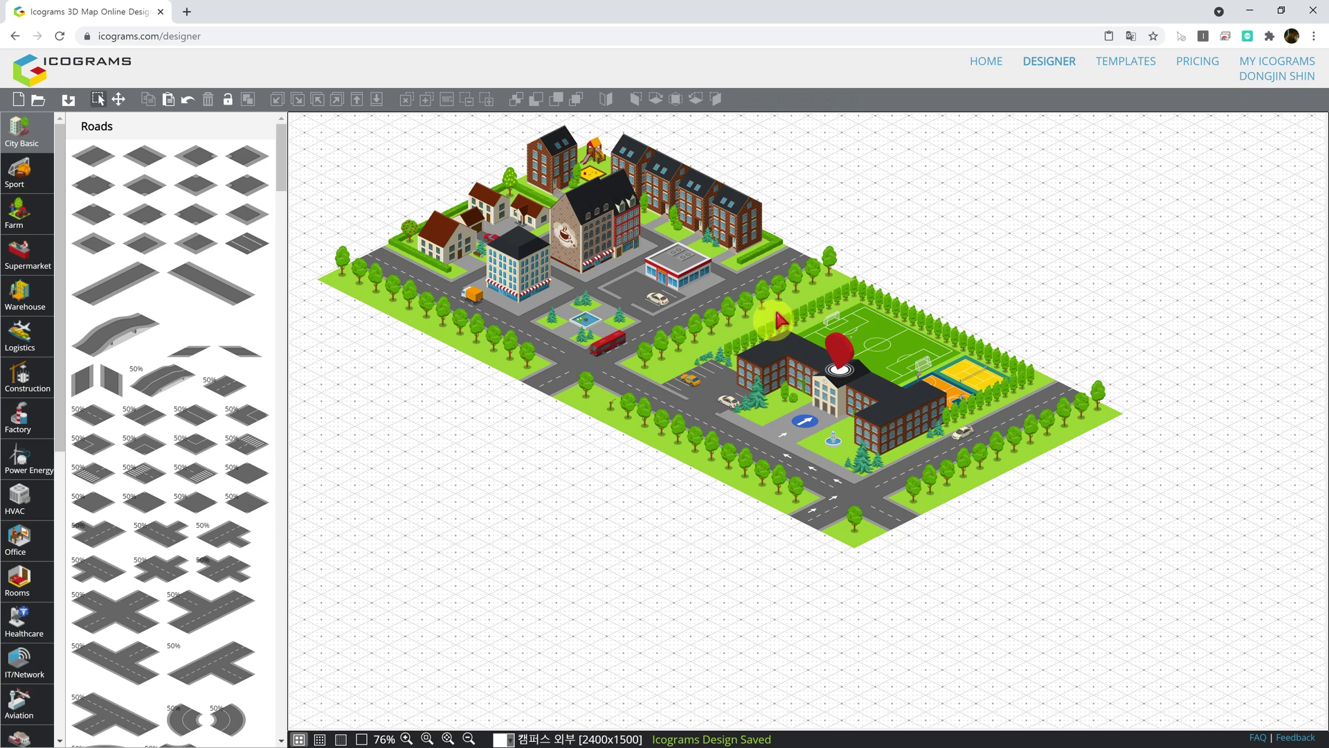
# - Bring the campus group in front of the town group where their edges overlap, and save the combined map
pyautogui.scroll(1, 775, 308)
pyautogui.scroll(2, 777, 308)
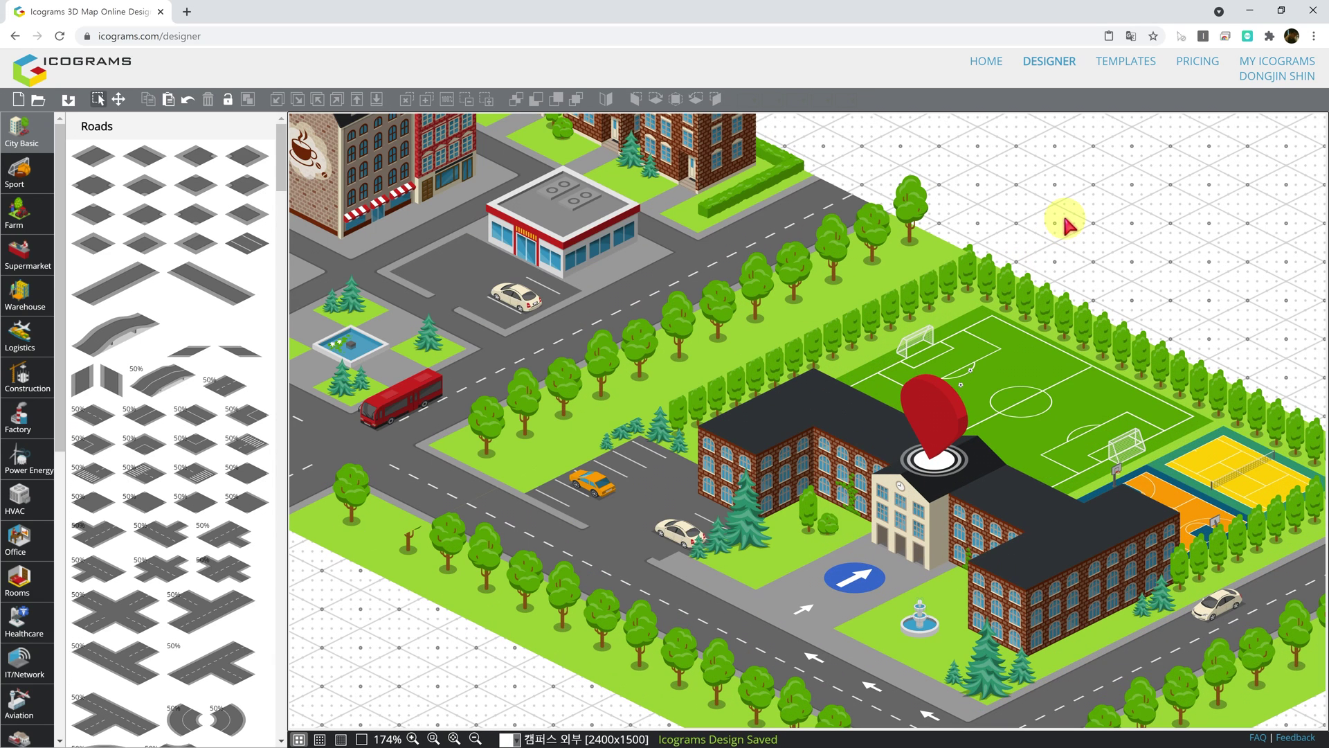
pyautogui.moveTo(967, 211)
pyautogui.mouseDown()
pyautogui.moveTo(684, 292)
pyautogui.moveTo(633, 397)
pyautogui.moveTo(758, 421)
pyautogui.moveTo(960, 331)
pyautogui.moveTo(959, 234)
pyautogui.moveTo(913, 223)
pyautogui.mouseUp()
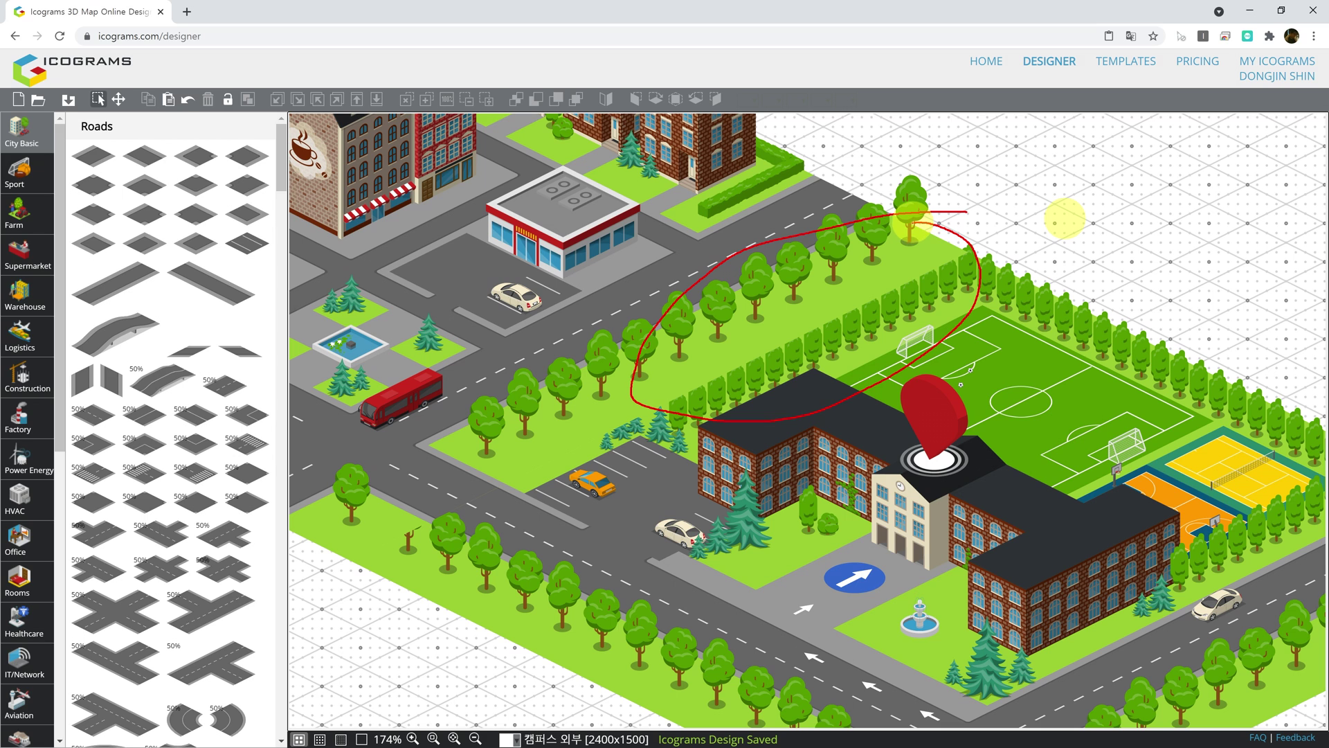
pyautogui.press('Escape')
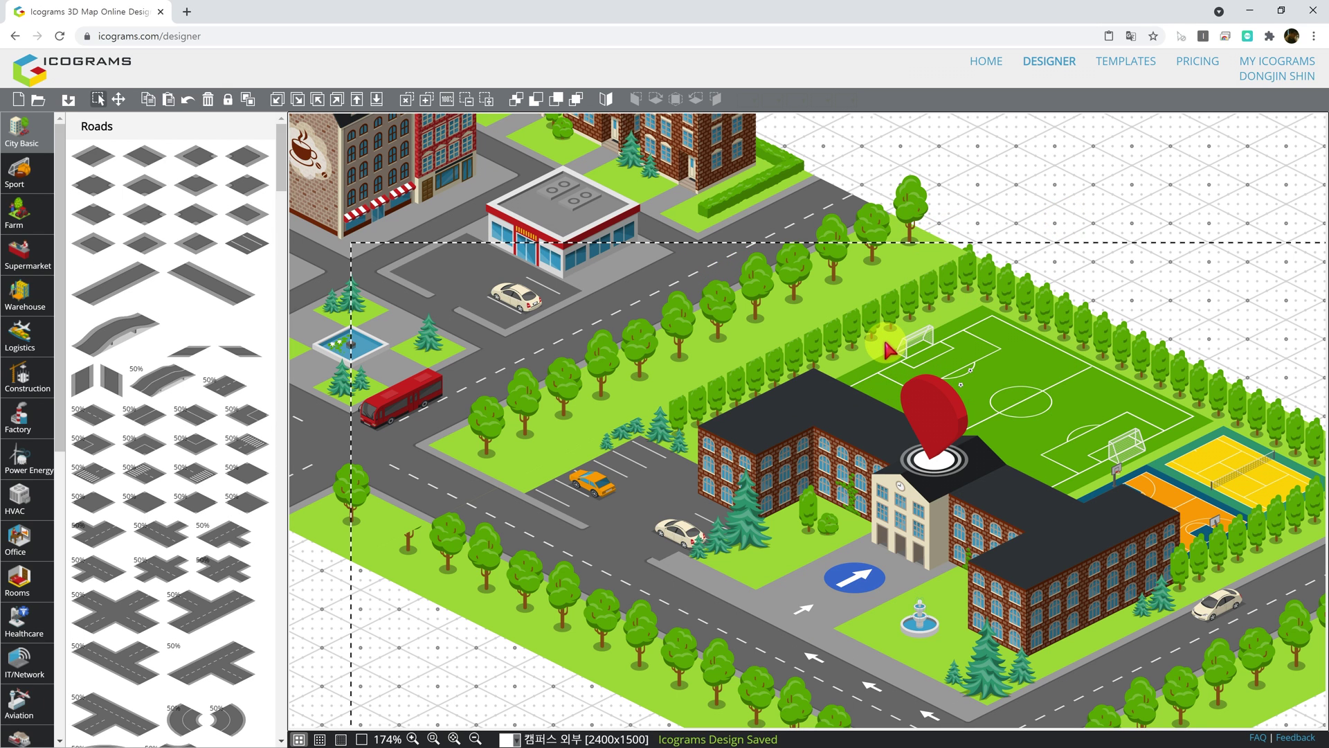
pyautogui.click(577, 100)
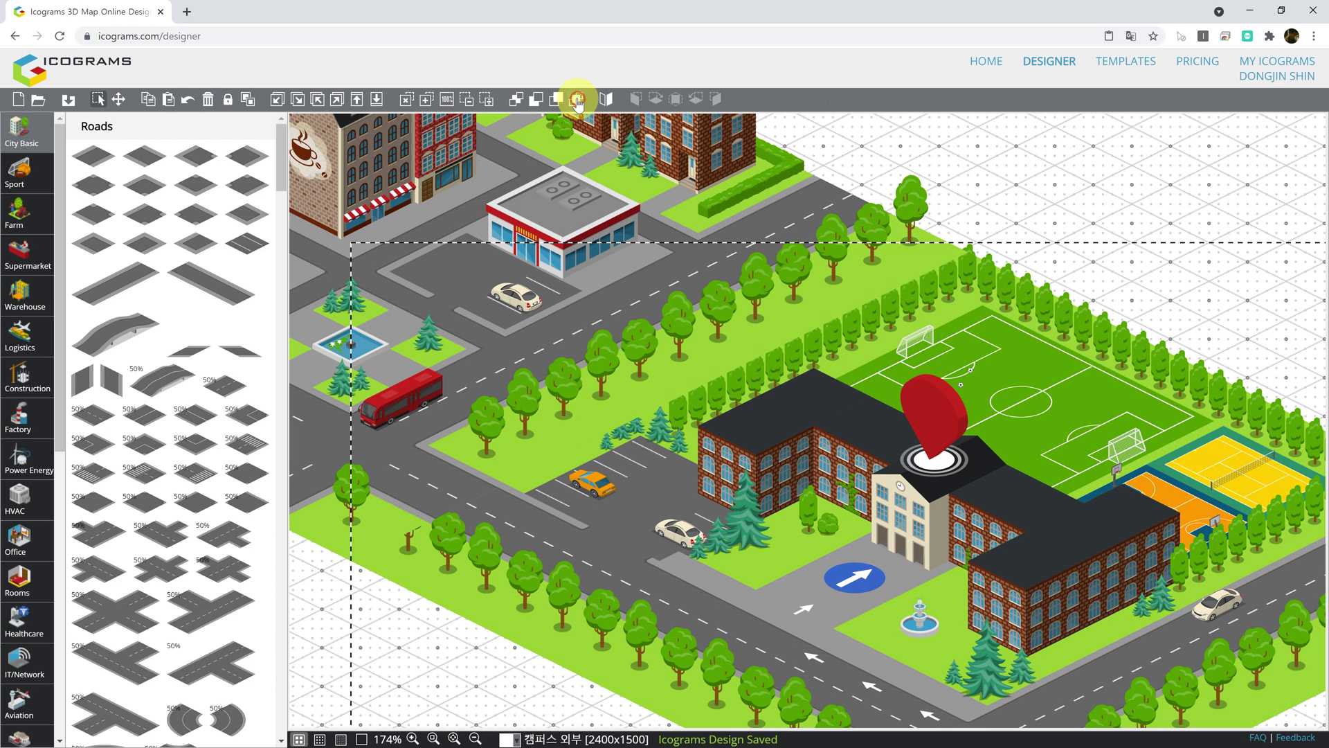
pyautogui.click(516, 99)
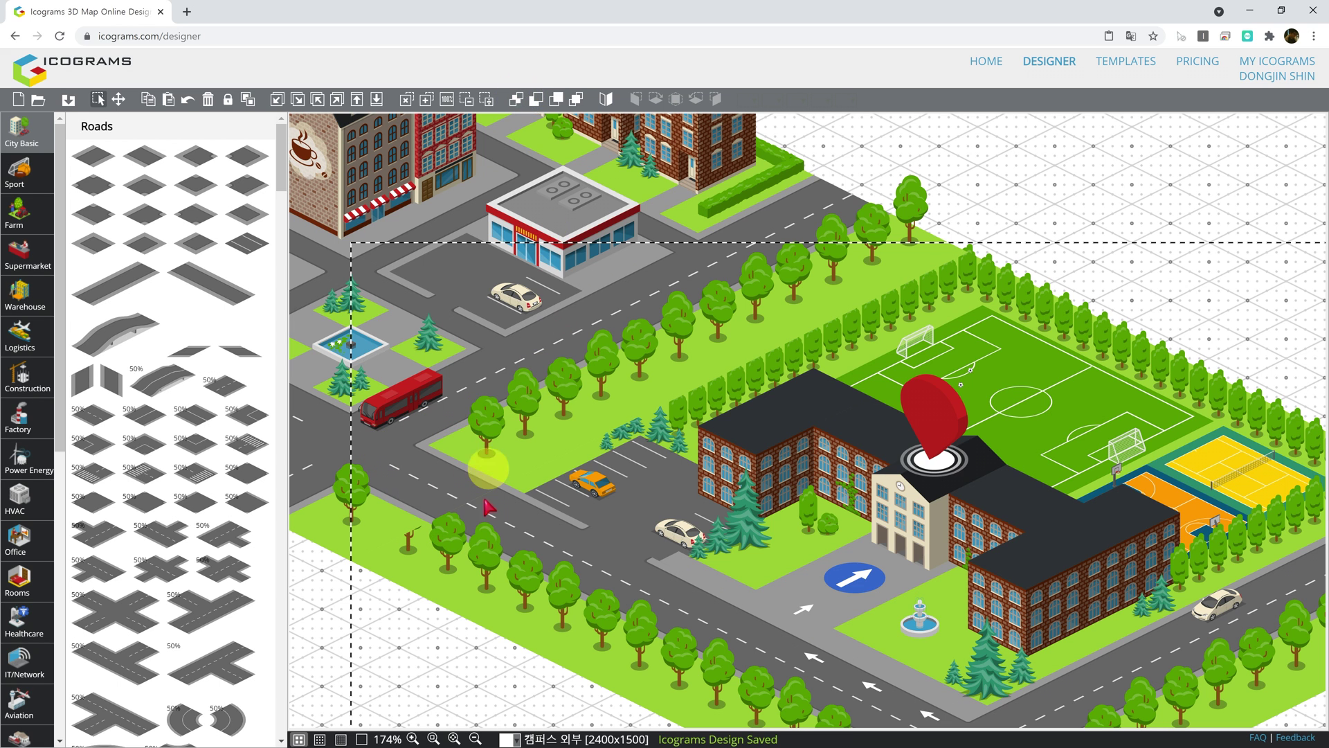
pyautogui.click(580, 102)
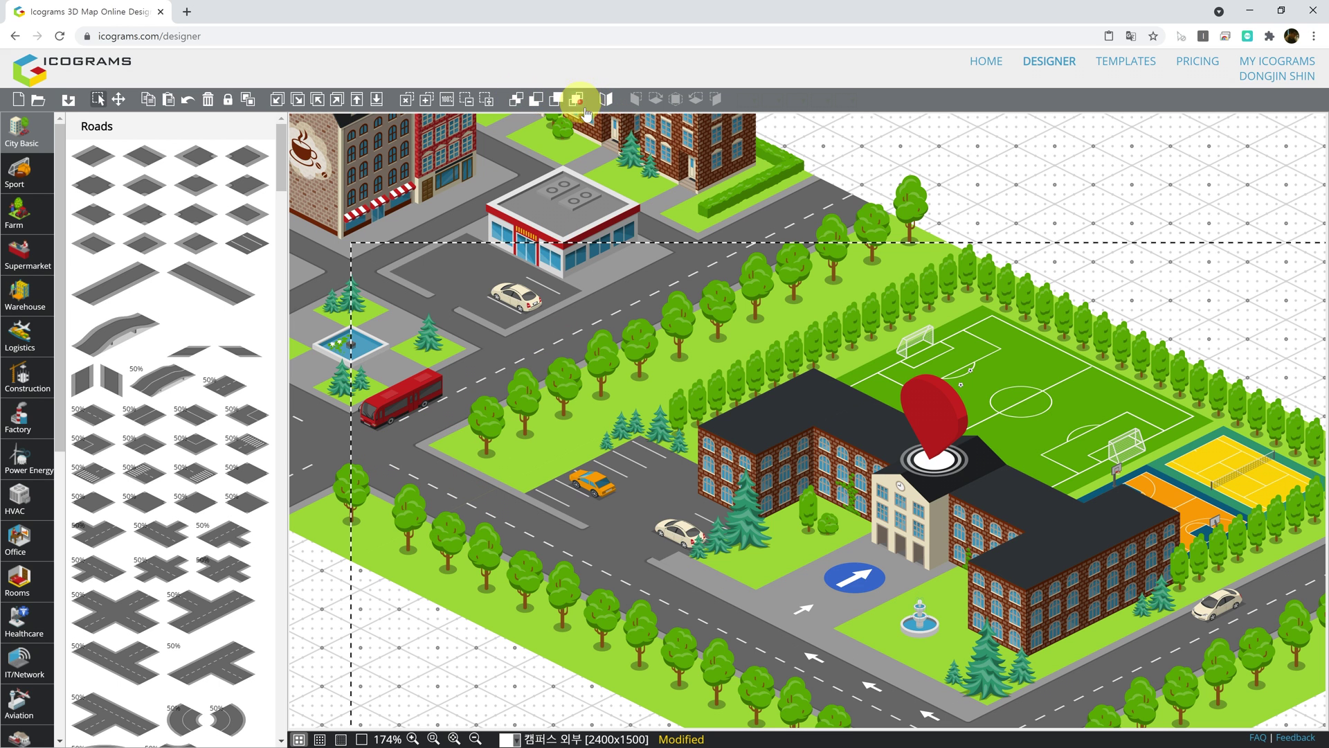
pyautogui.scroll(-5, 829, 272)
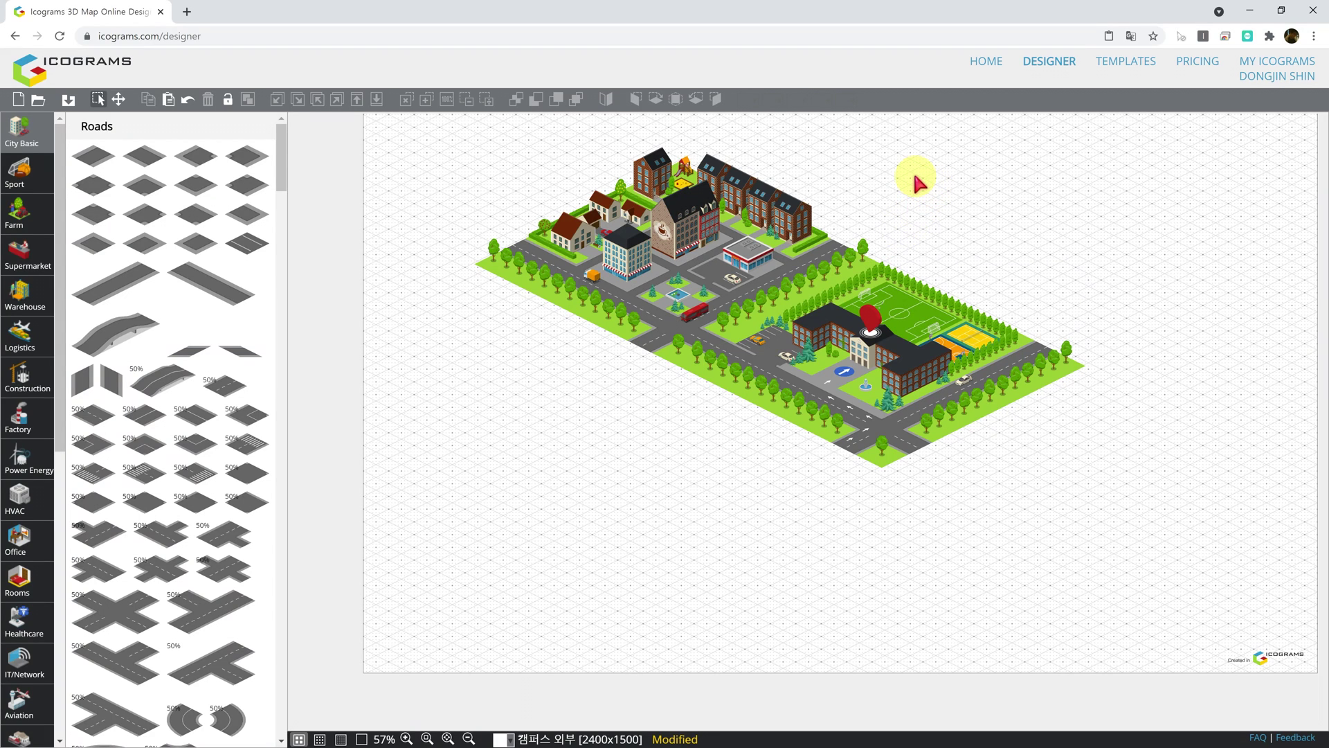
pyautogui.hotkey('ctrl', 's')
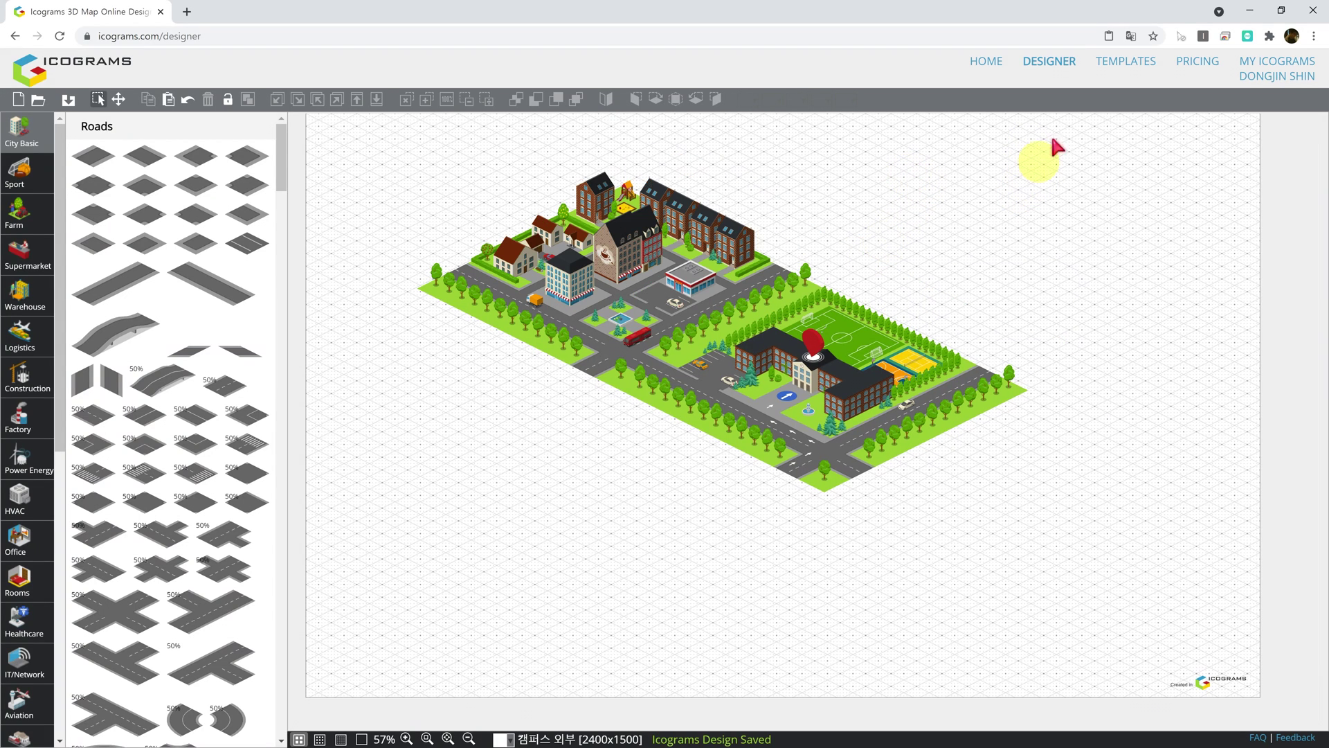
# - Search the templates page for "area" and create a new design from Area - Hospital
pyautogui.click(1129, 62)
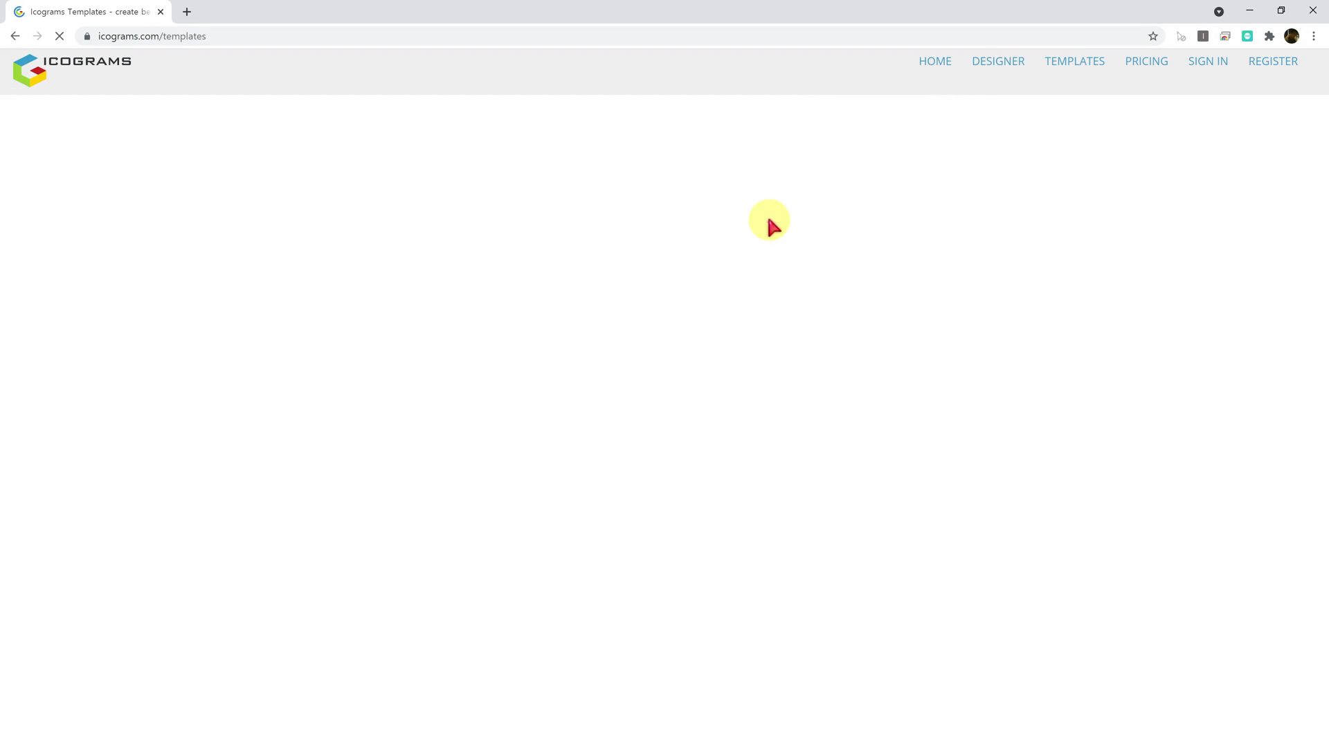
pyautogui.hotkey('ctrl', 'f')
pyautogui.write('area')
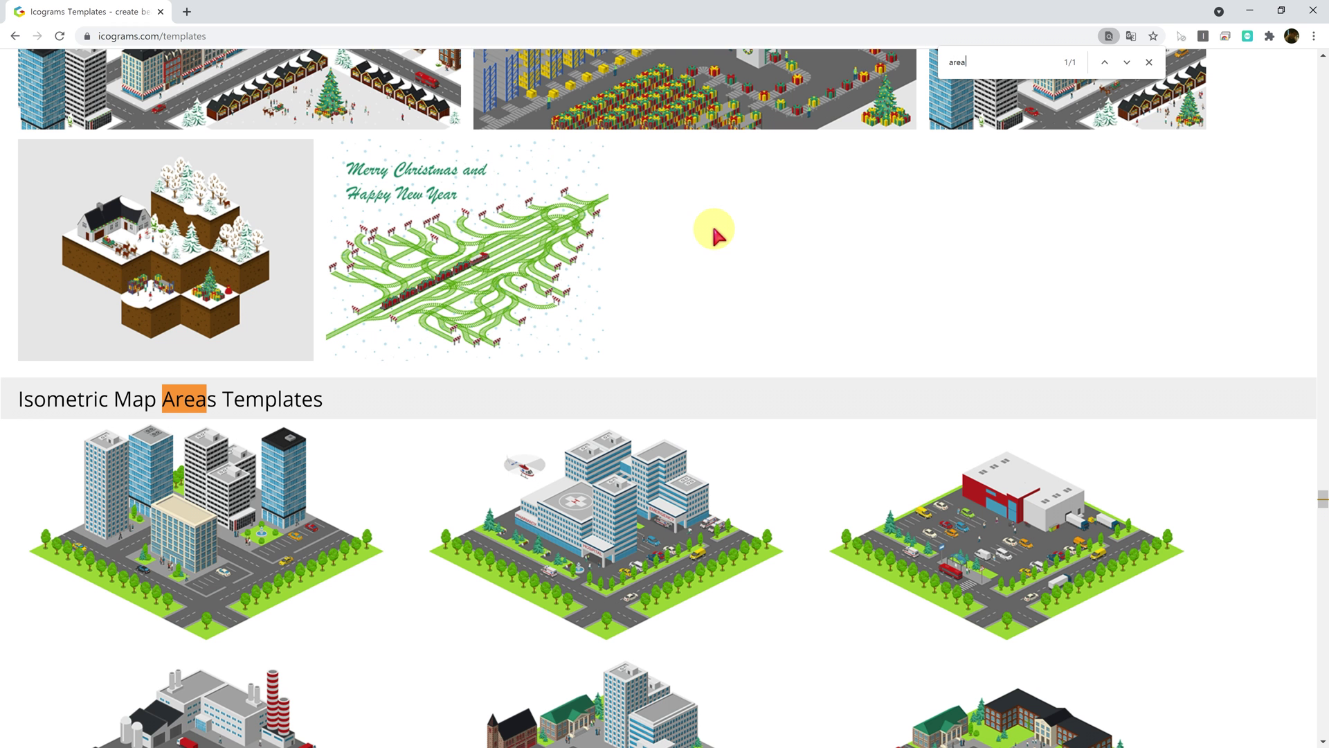
pyautogui.scroll(-2, 699, 360)
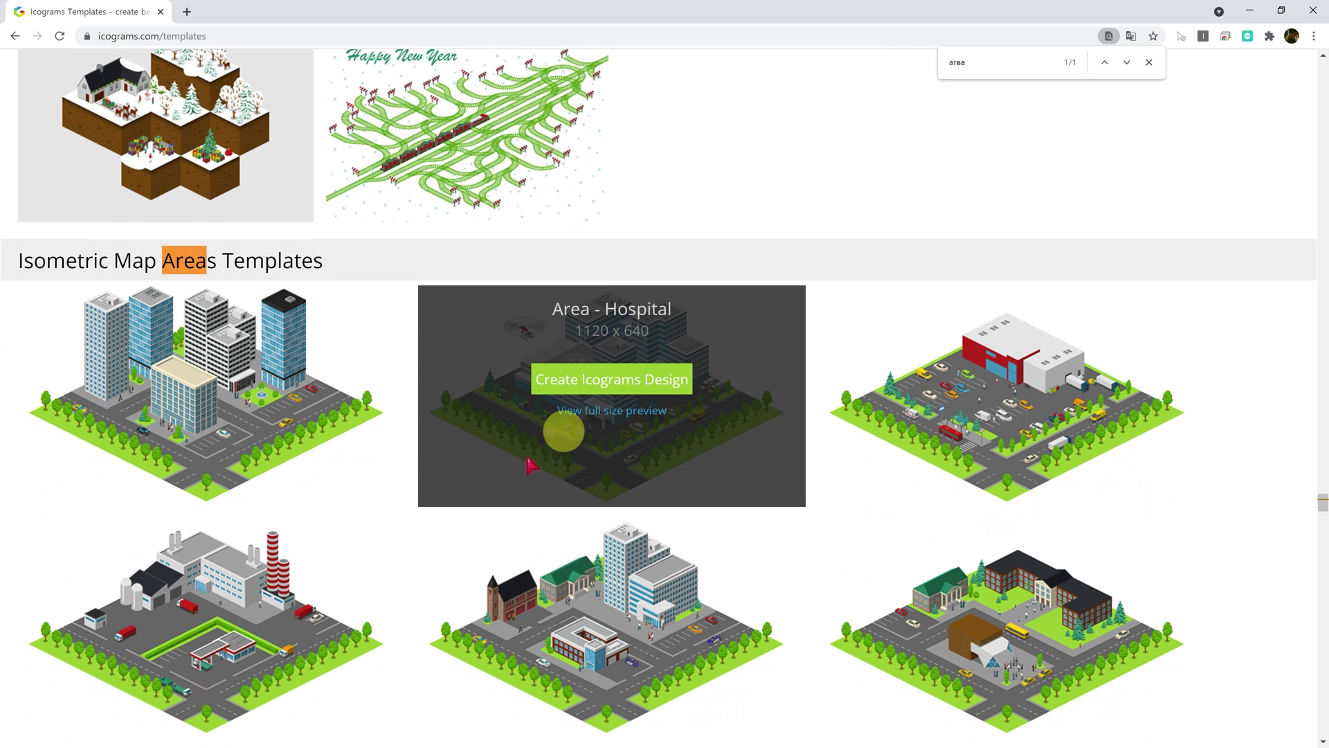
pyautogui.click(626, 383)
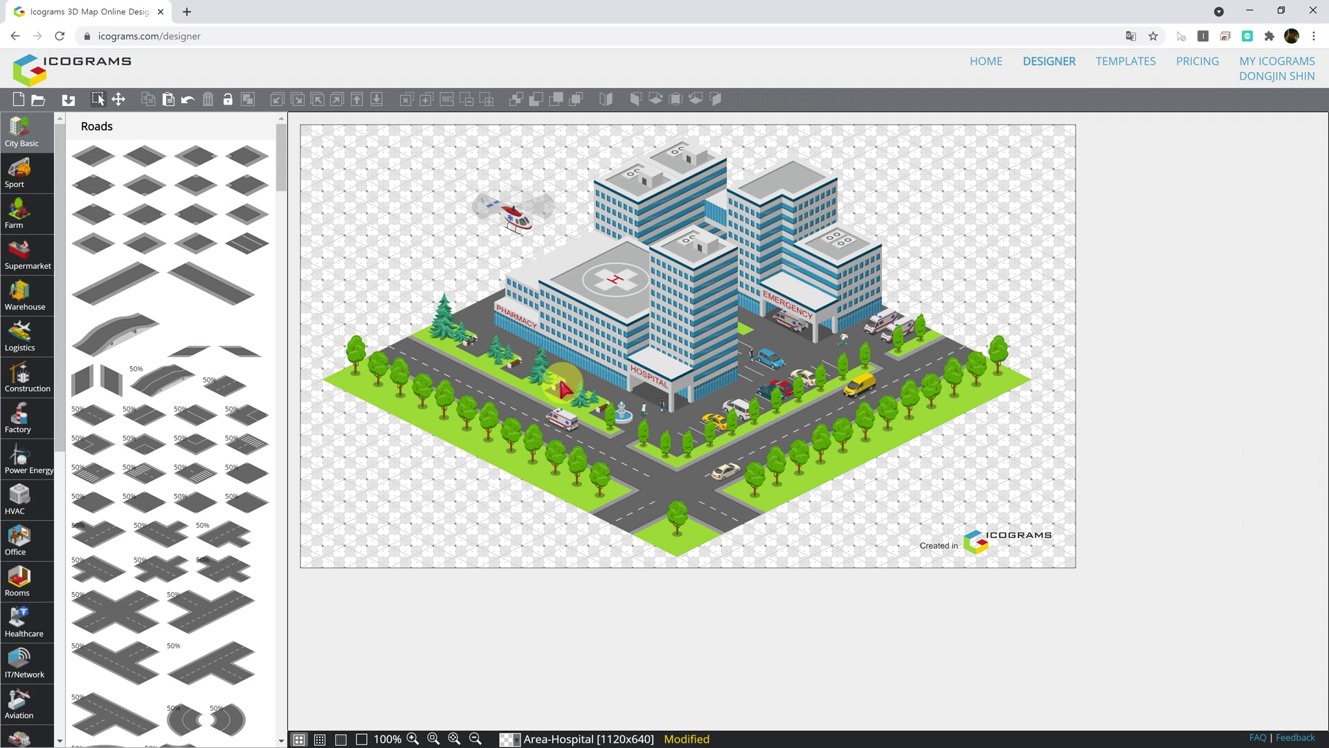
# - Delete the people on the benches, around the hospital entrance, in the parking lot and near the emergency entrance
pyautogui.scroll(6, 558, 357)
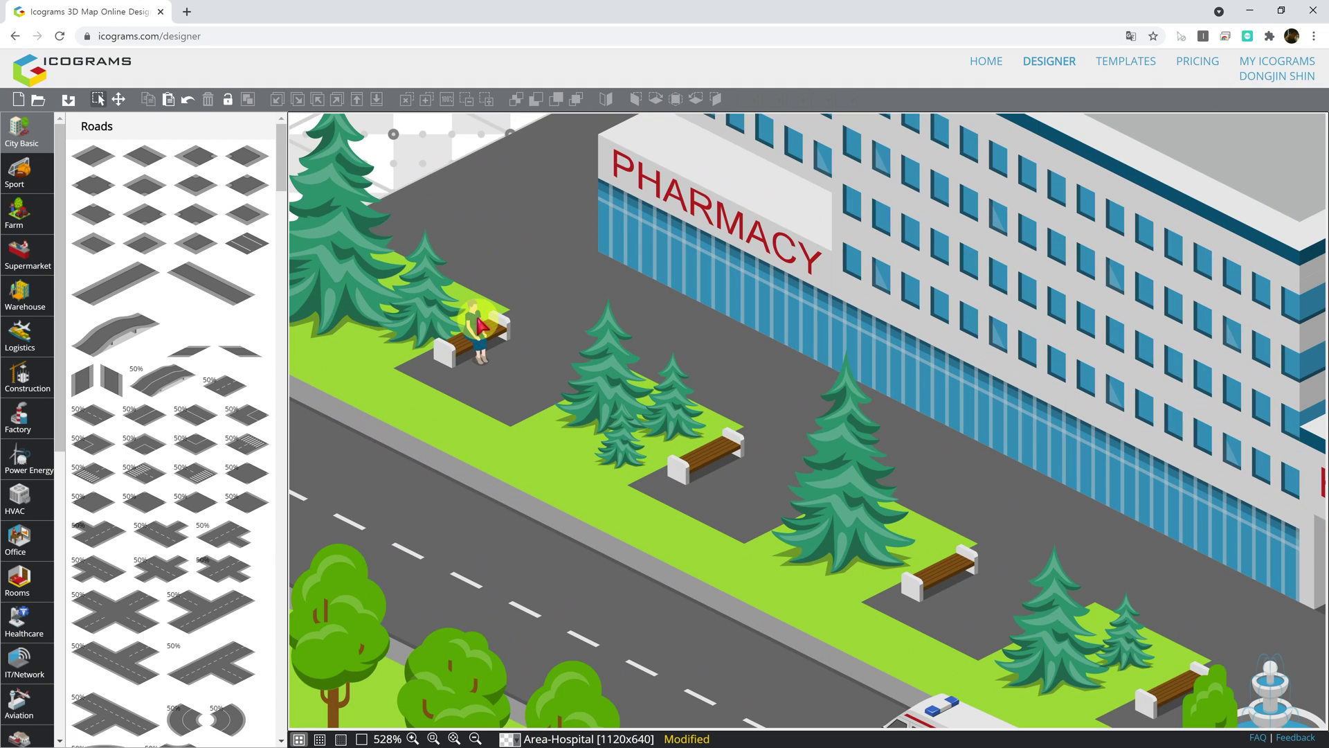
pyautogui.scroll(-6, 558, 356)
pyautogui.scroll(4, 686, 364)
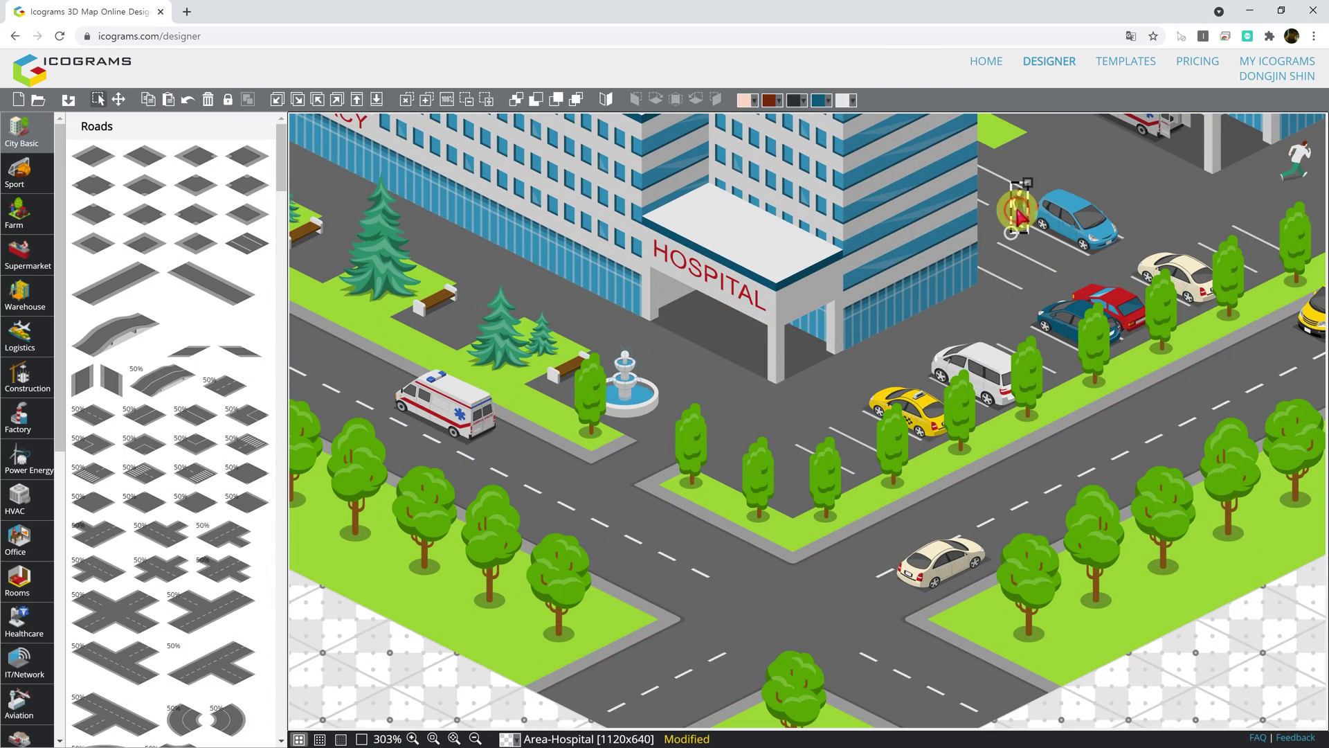
pyautogui.scroll(-4, 1011, 284)
pyautogui.scroll(1, 1011, 284)
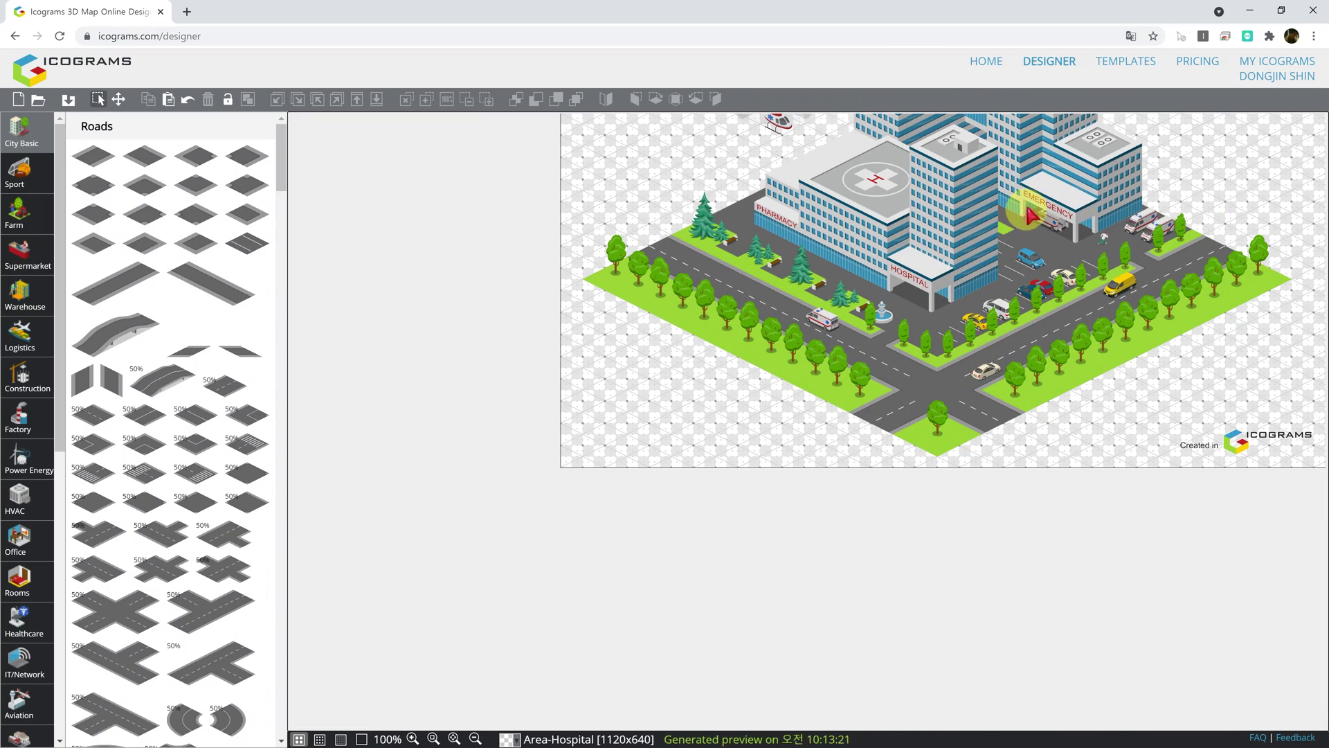
pyautogui.click(1114, 246)
pyautogui.click(1106, 244)
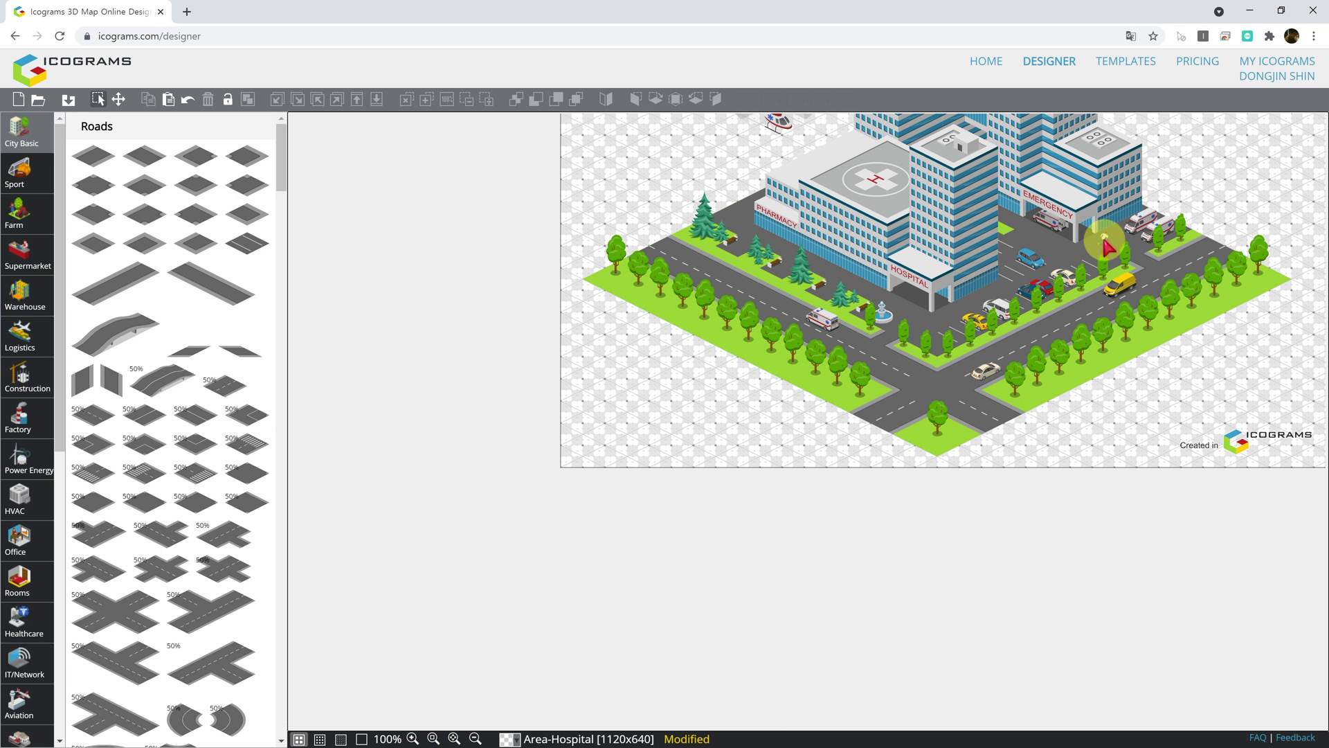
# - Group all elements of the hospital map into one object and select the group
pyautogui.scroll(-4, 1039, 291)
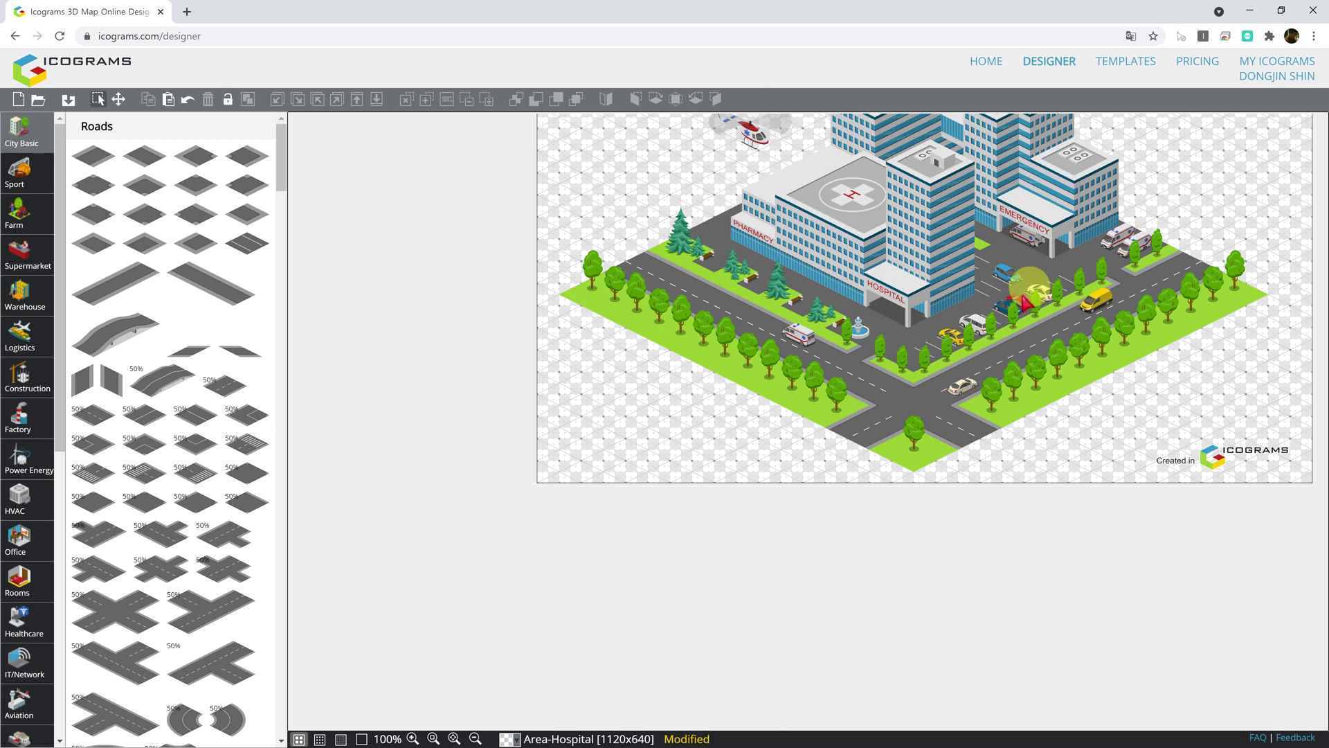
pyautogui.scroll(1, 1136, 184)
pyautogui.scroll(1, 994, 258)
pyautogui.scroll(1, 1098, 505)
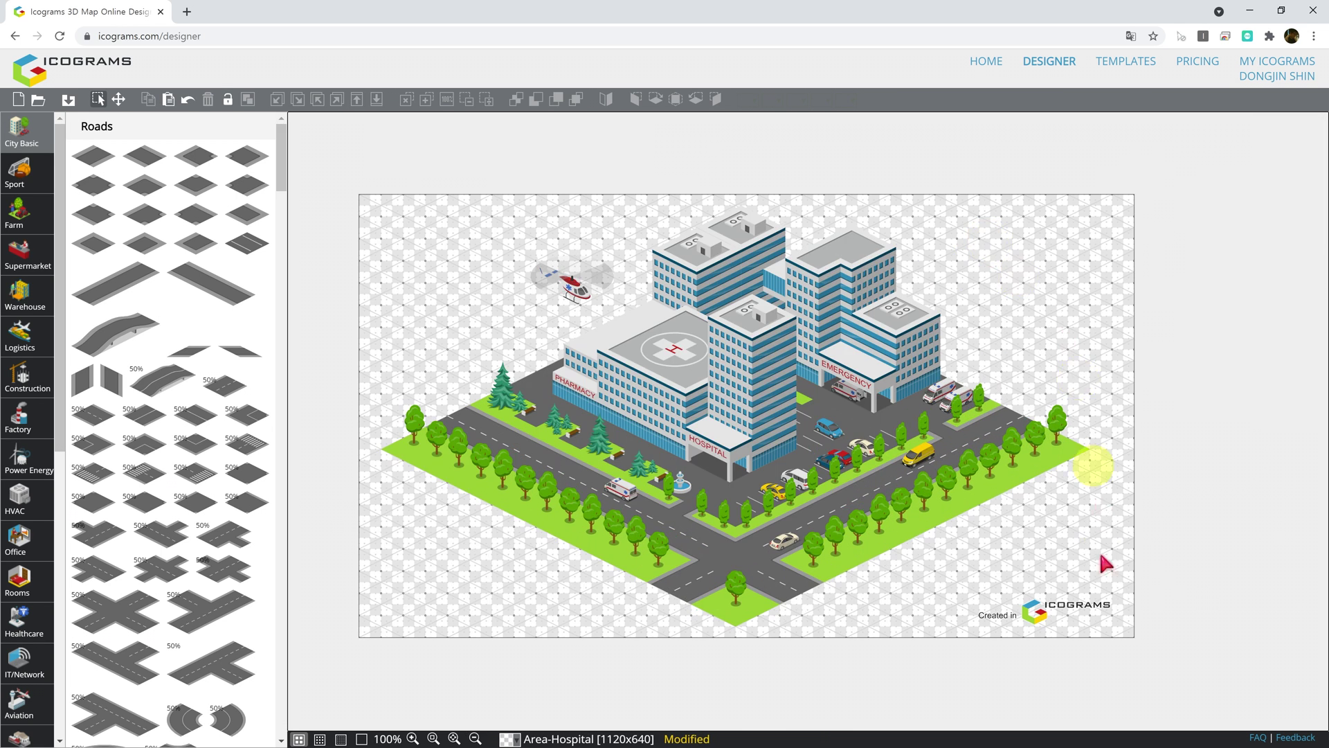
pyautogui.moveTo(1179, 684); pyautogui.dragTo(257, 110)
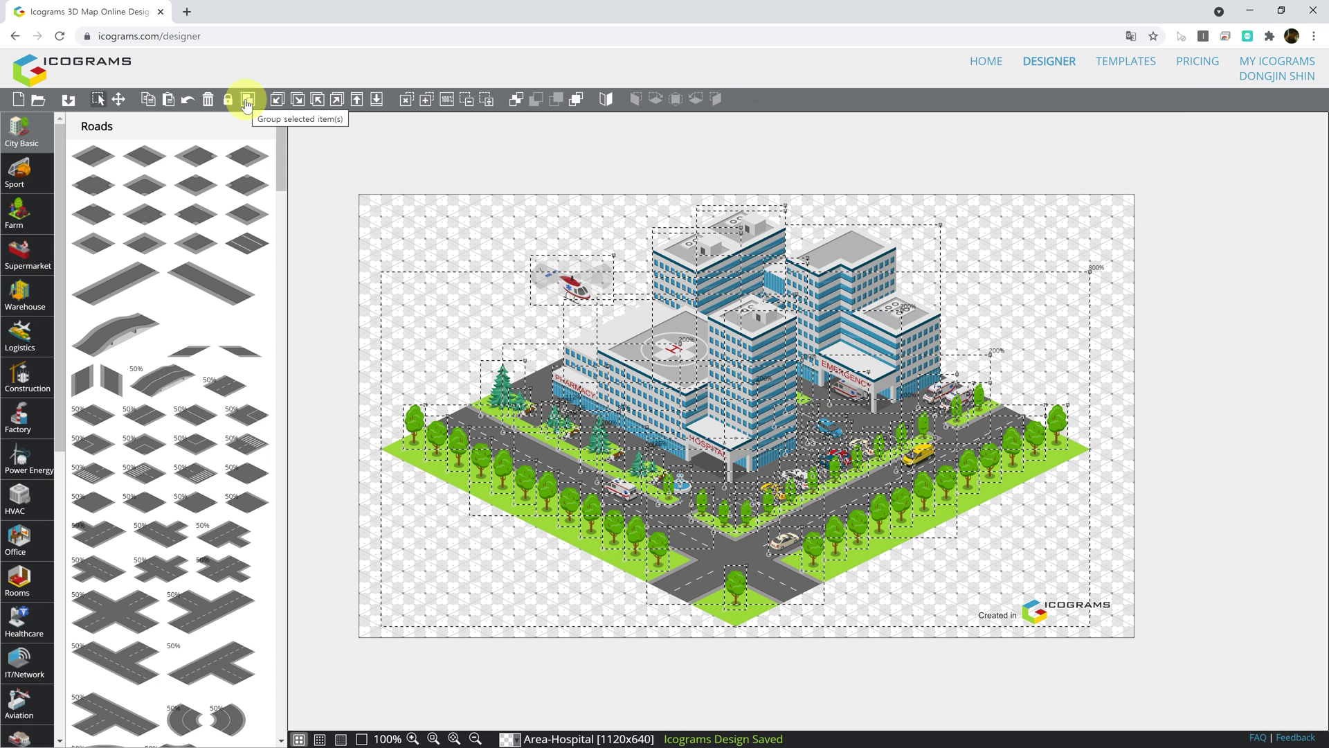
pyautogui.click(247, 101)
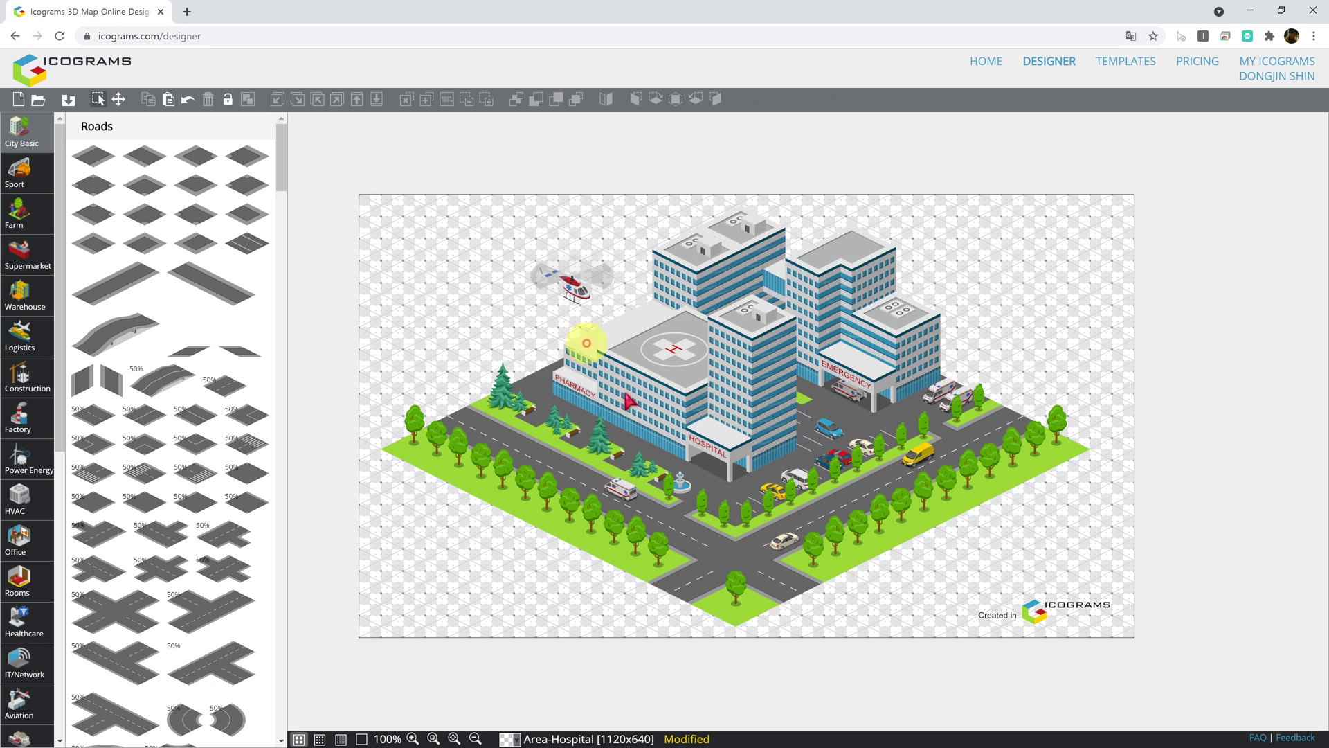
pyautogui.click(599, 357)
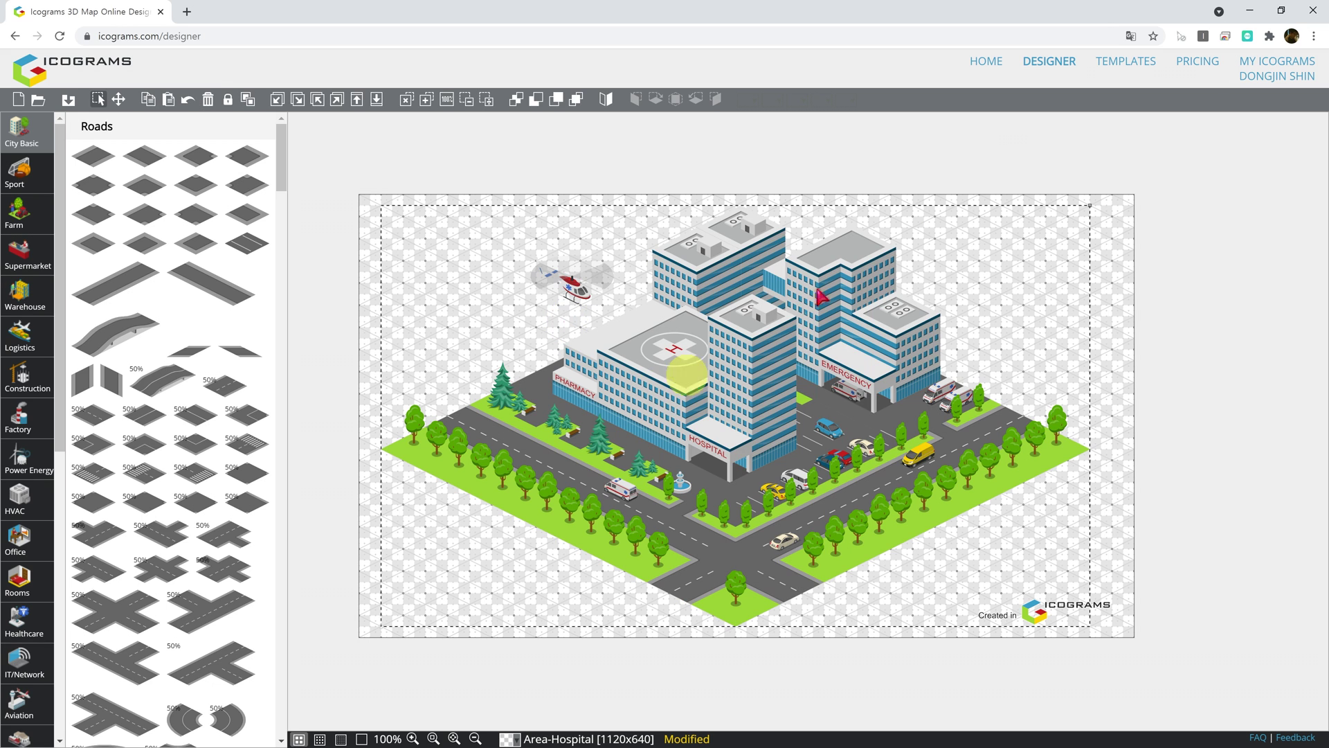
# - Leave the hospital design without saving it and open the saved combined town-and-campus map for editing
pyautogui.click(1258, 63)
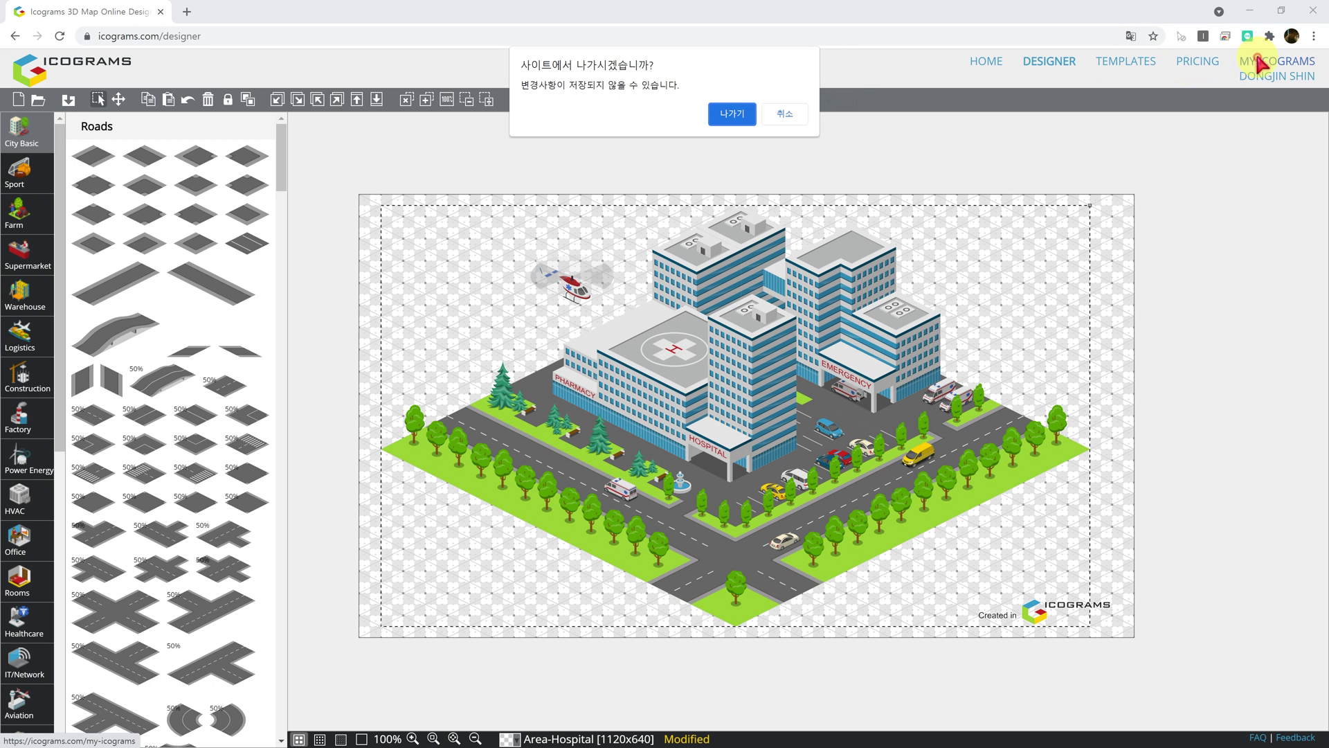
pyautogui.click(730, 113)
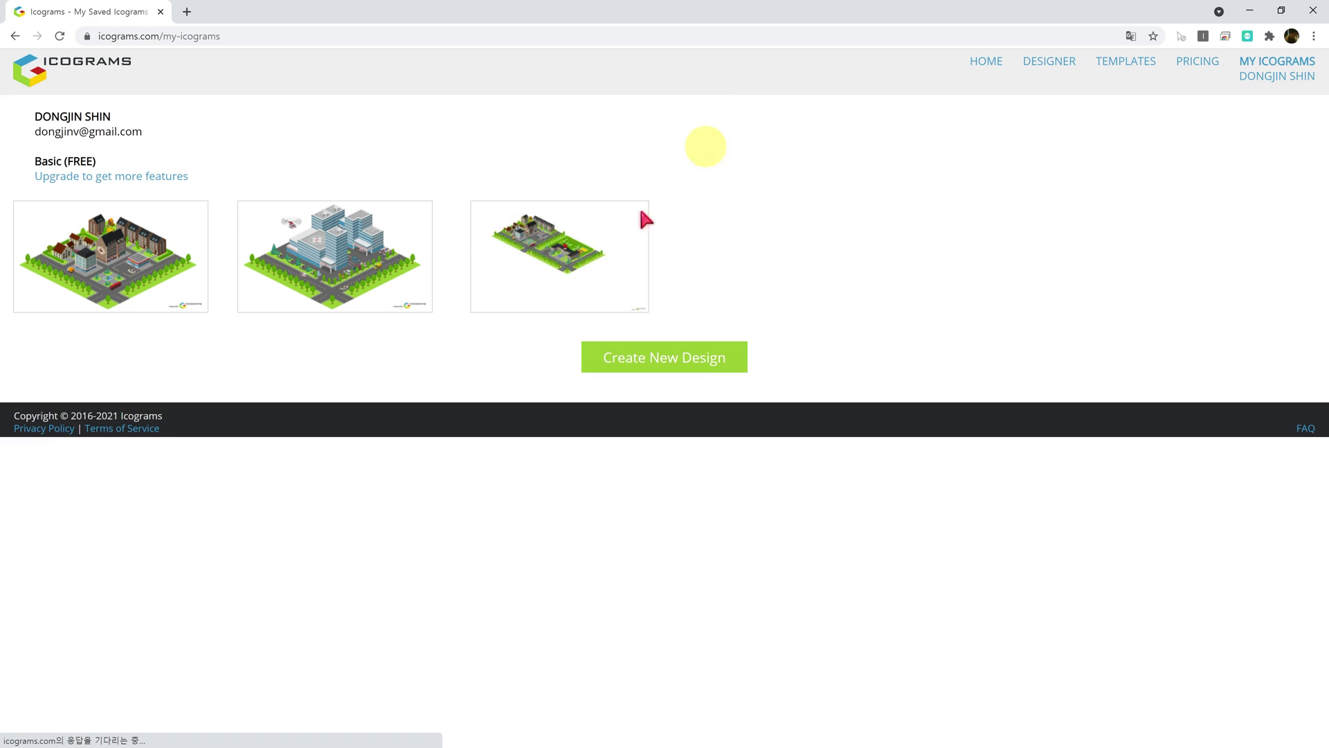
pyautogui.click(533, 282)
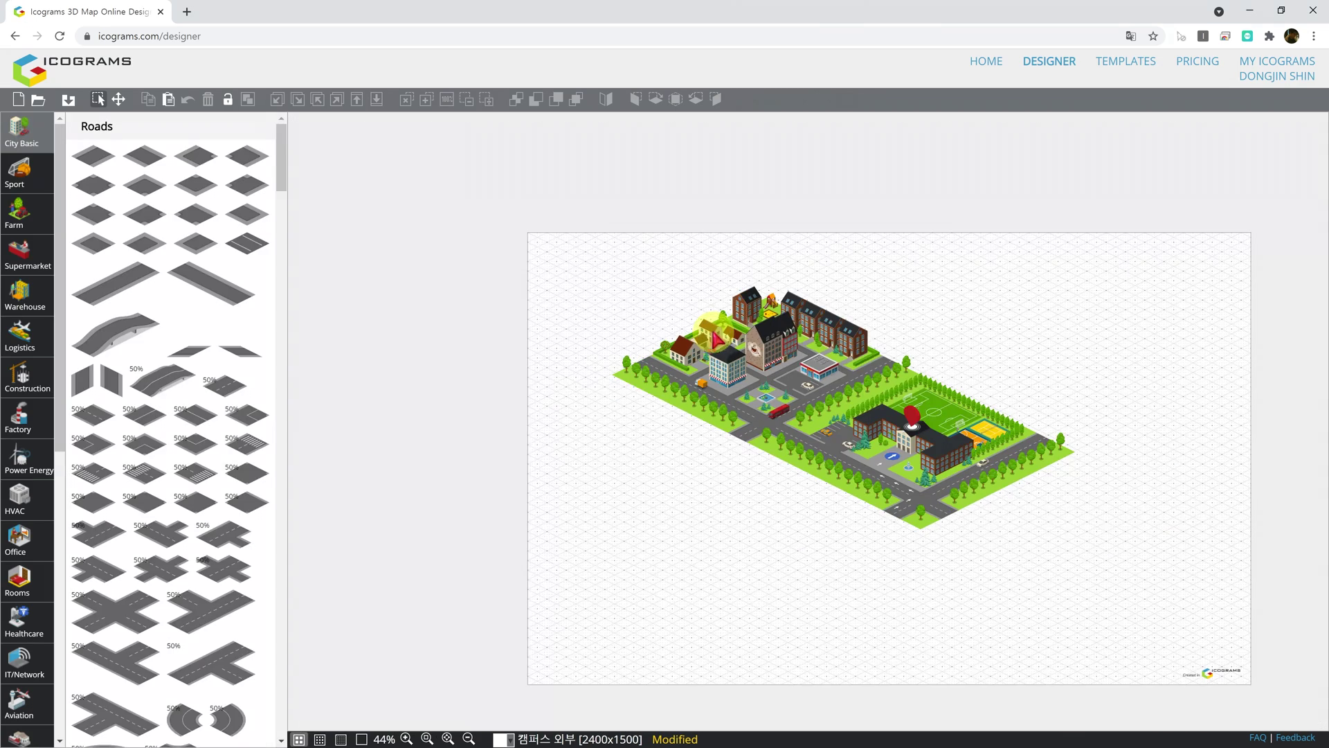
# - Paste the hospital group against the town's upper-left edge, place it behind the town group, and save the map
pyautogui.click(710, 351)
pyautogui.moveTo(710, 355); pyautogui.dragTo(613, 279)
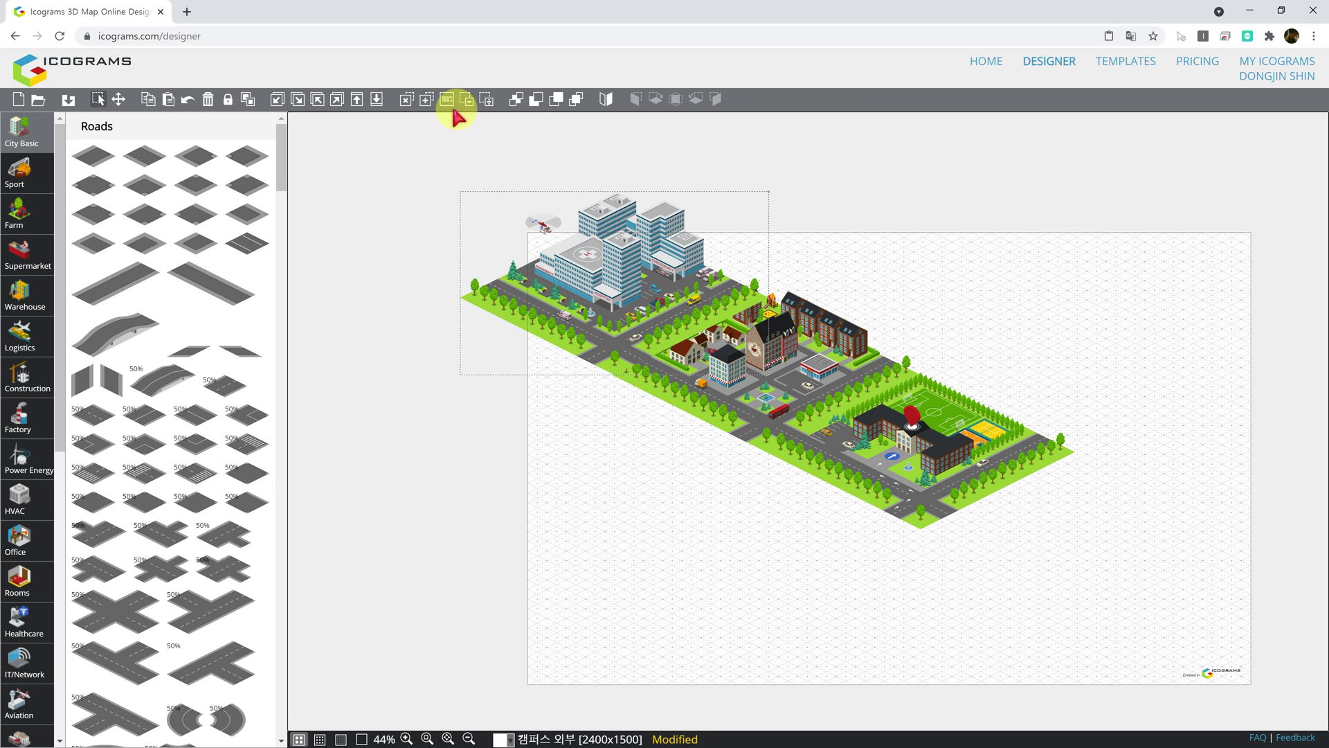
pyautogui.click(518, 100)
pyautogui.click(942, 309)
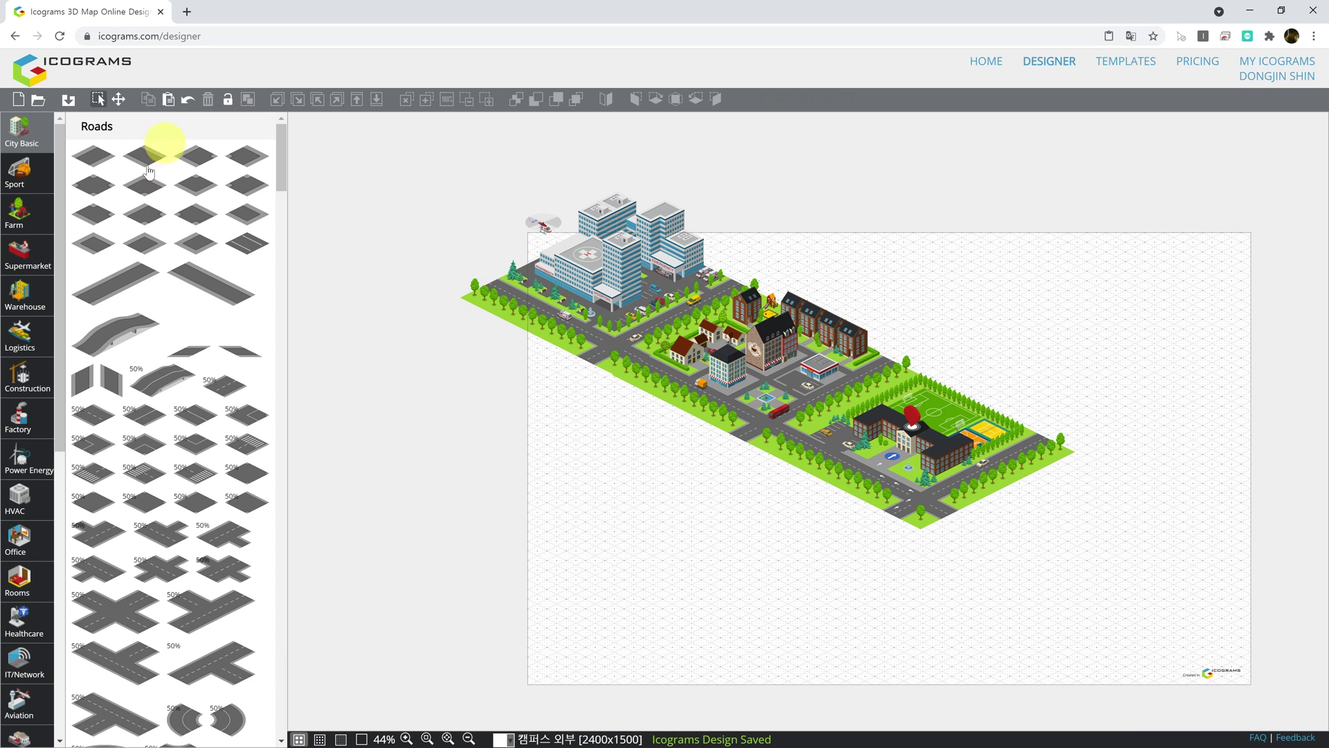
# - Upload the design file 캠퍼스 외부(21.09.01).json, replacing the current design
pyautogui.click(40, 104)
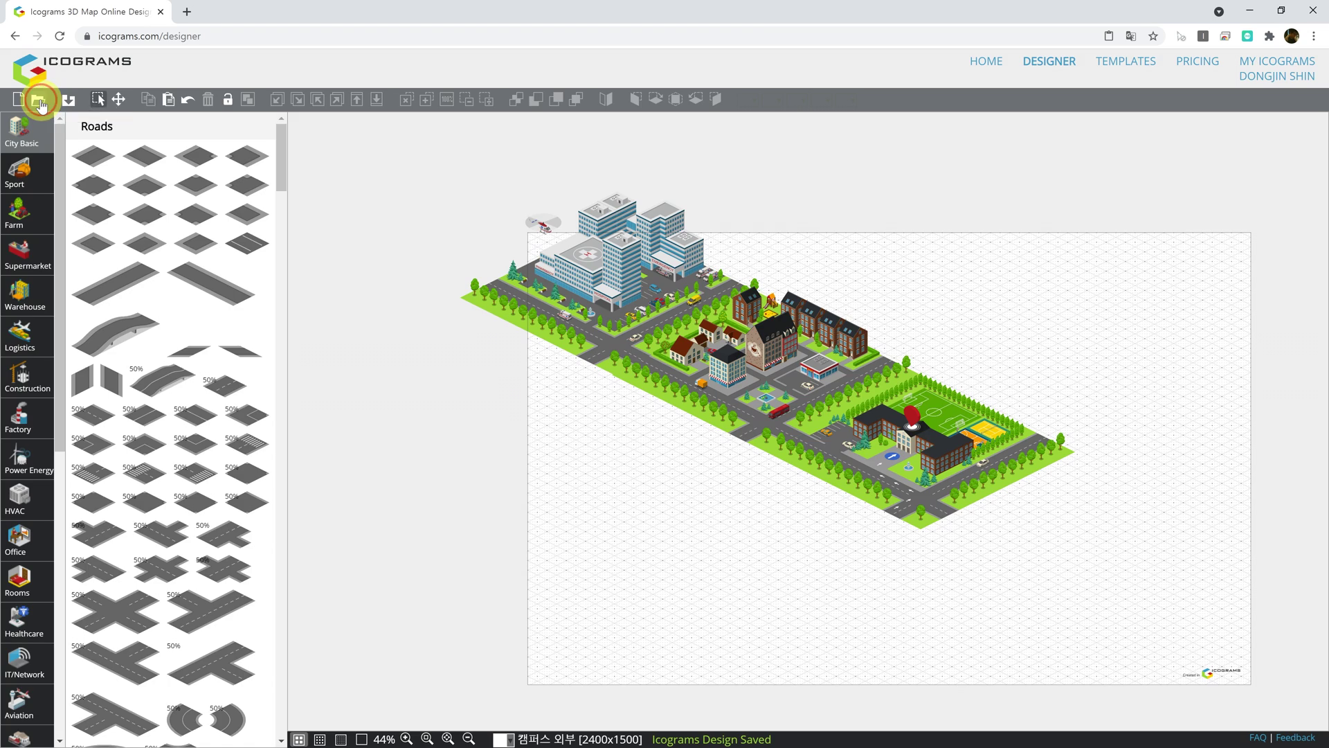
pyautogui.click(533, 436)
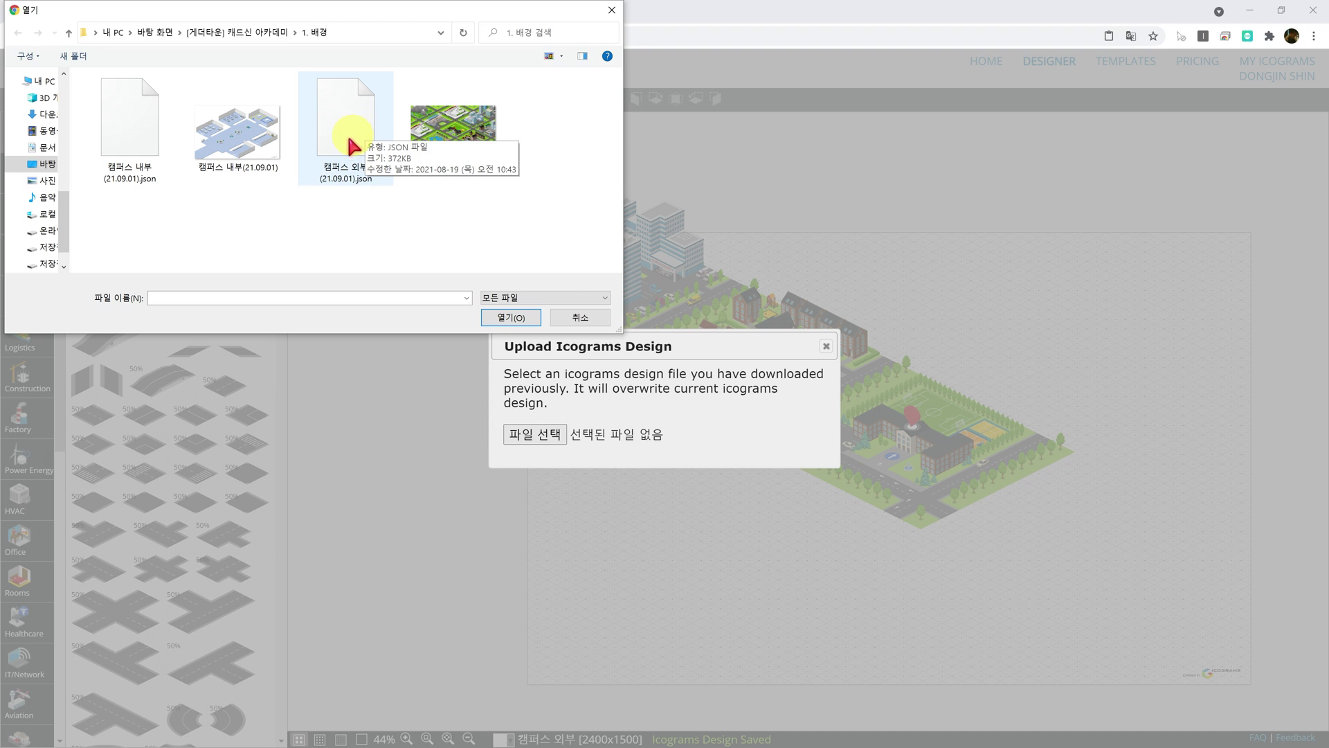
pyautogui.click(391, 181)
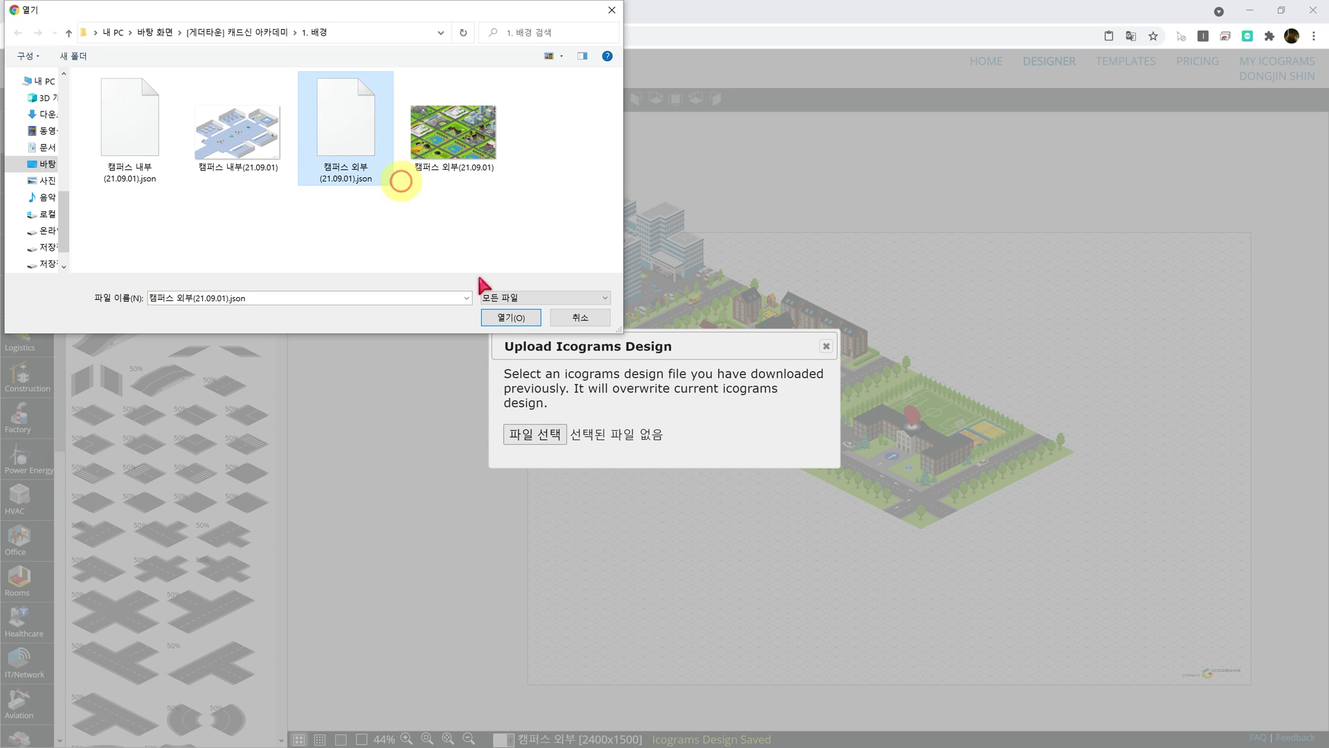
pyautogui.click(514, 319)
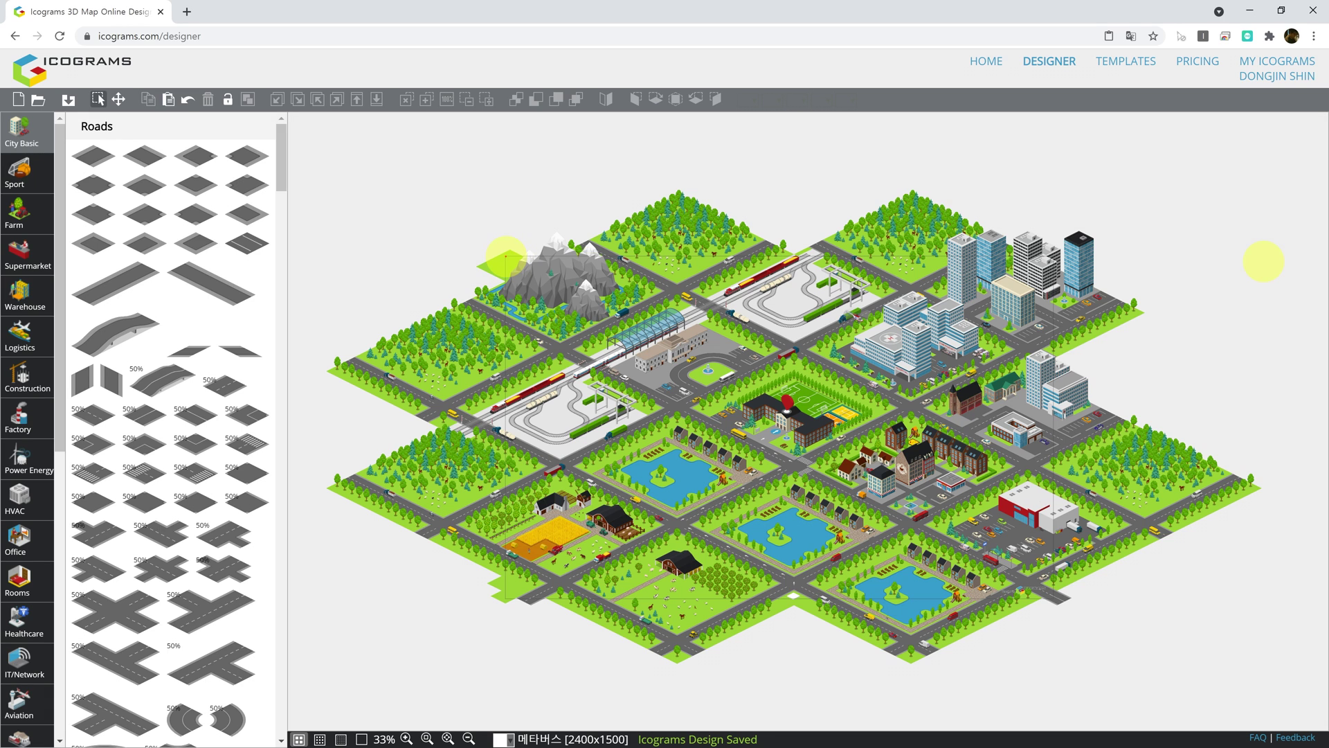
pyautogui.moveTo(506, 256); pyautogui.dragTo(1054, 597)
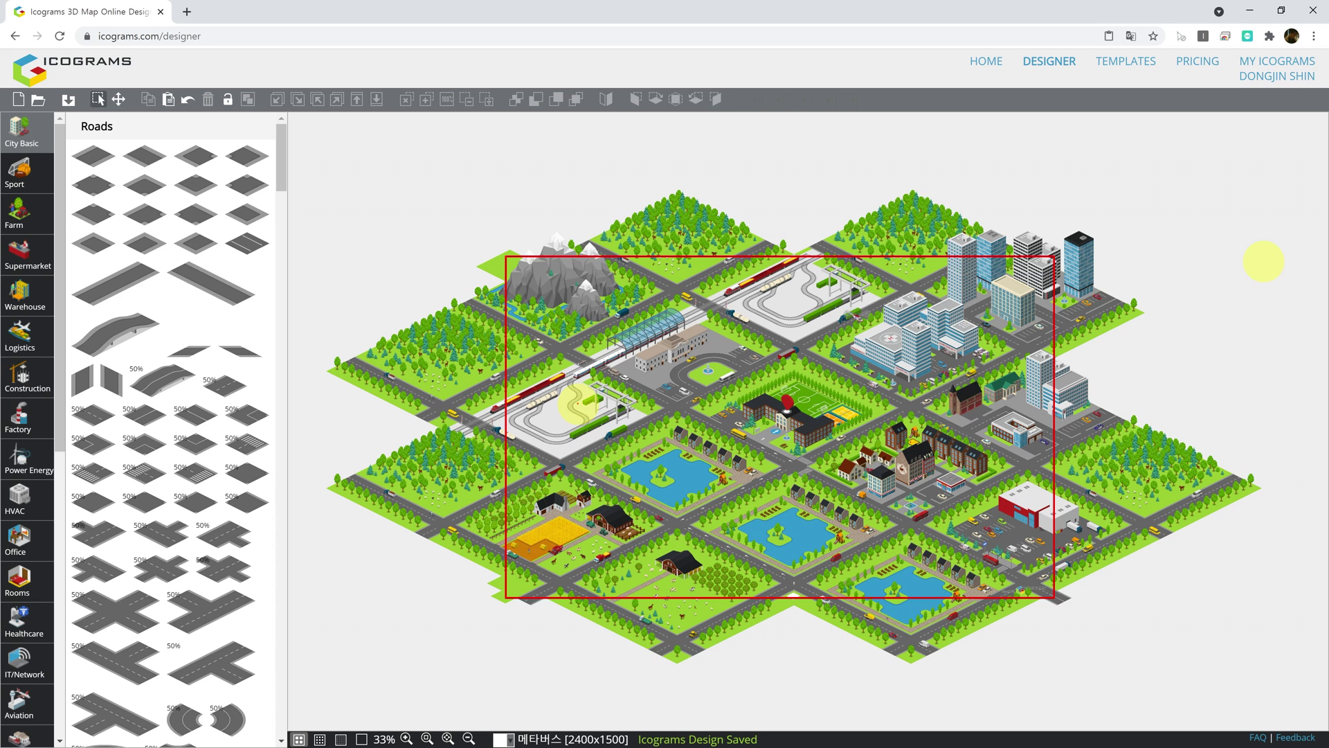
pyautogui.click(573, 408)
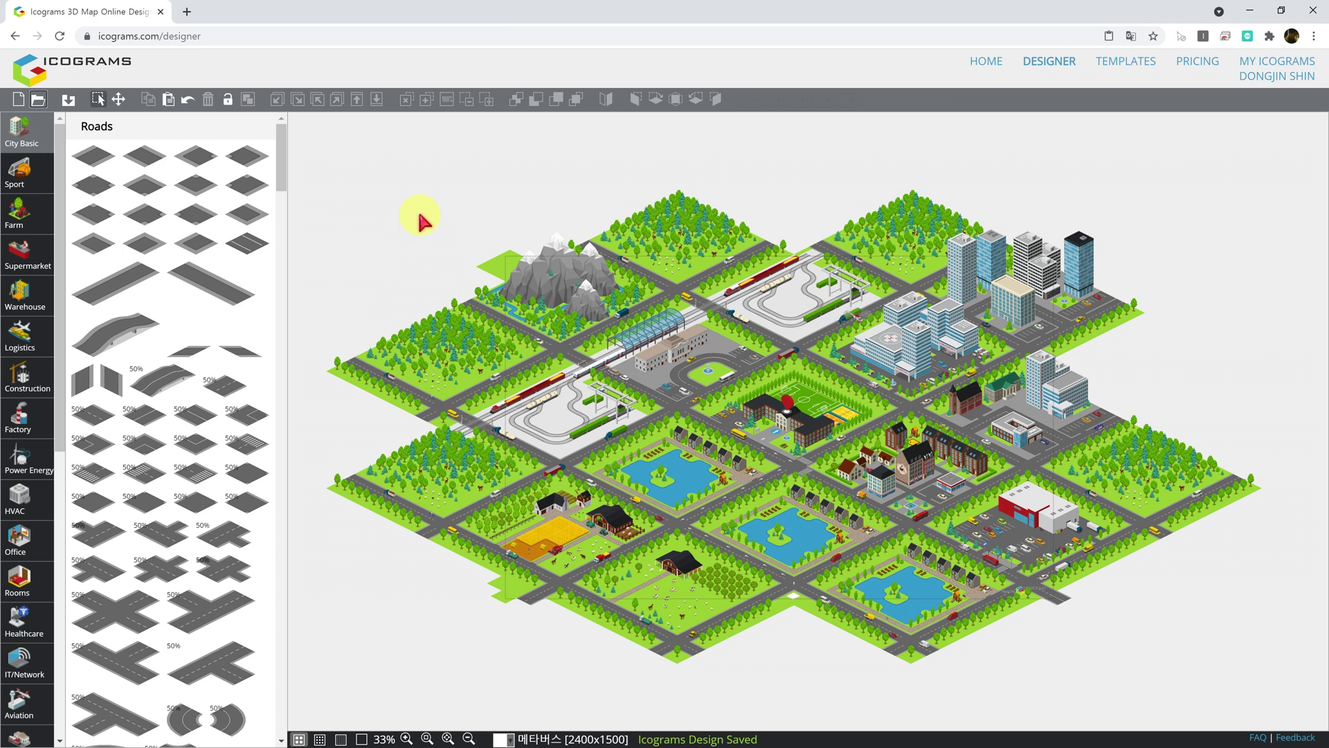
# - Review the download formats, choose JSON as the source-file backup option, and close the dialog without downloading
pyautogui.click(68, 100)
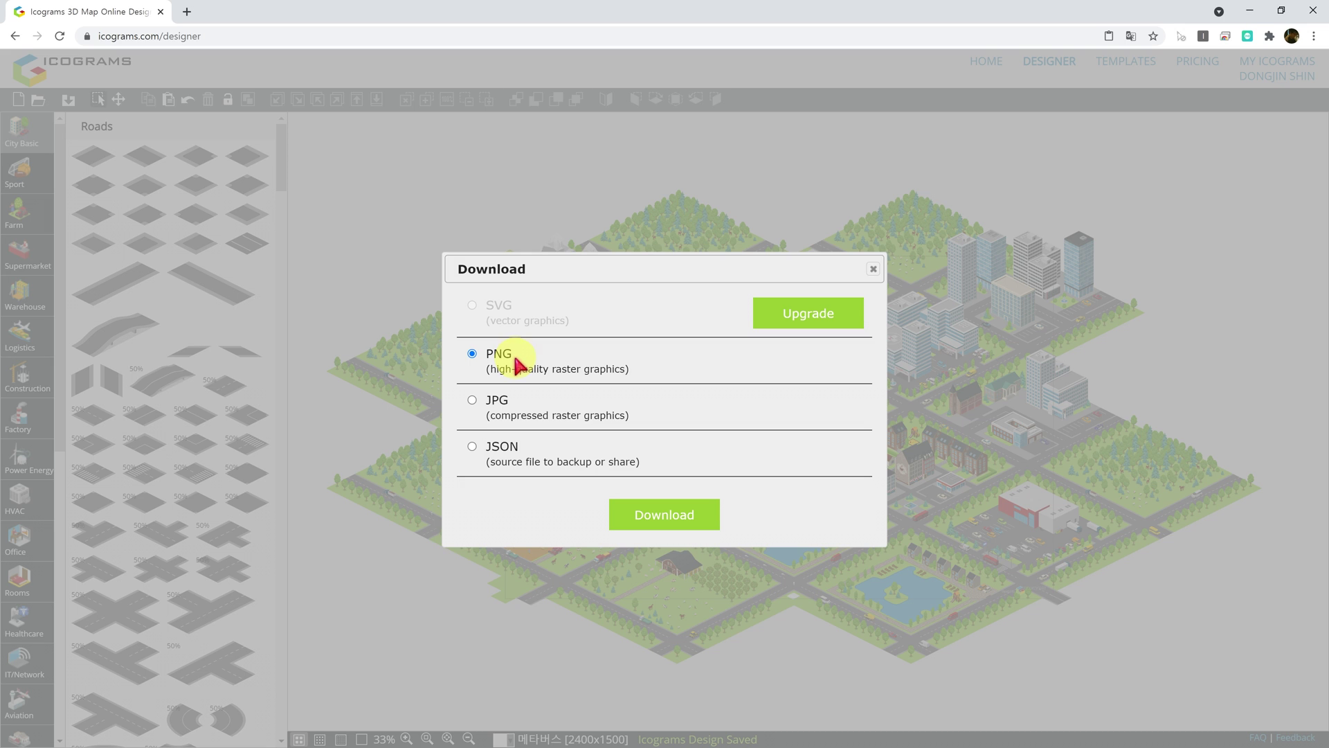
pyautogui.click(473, 448)
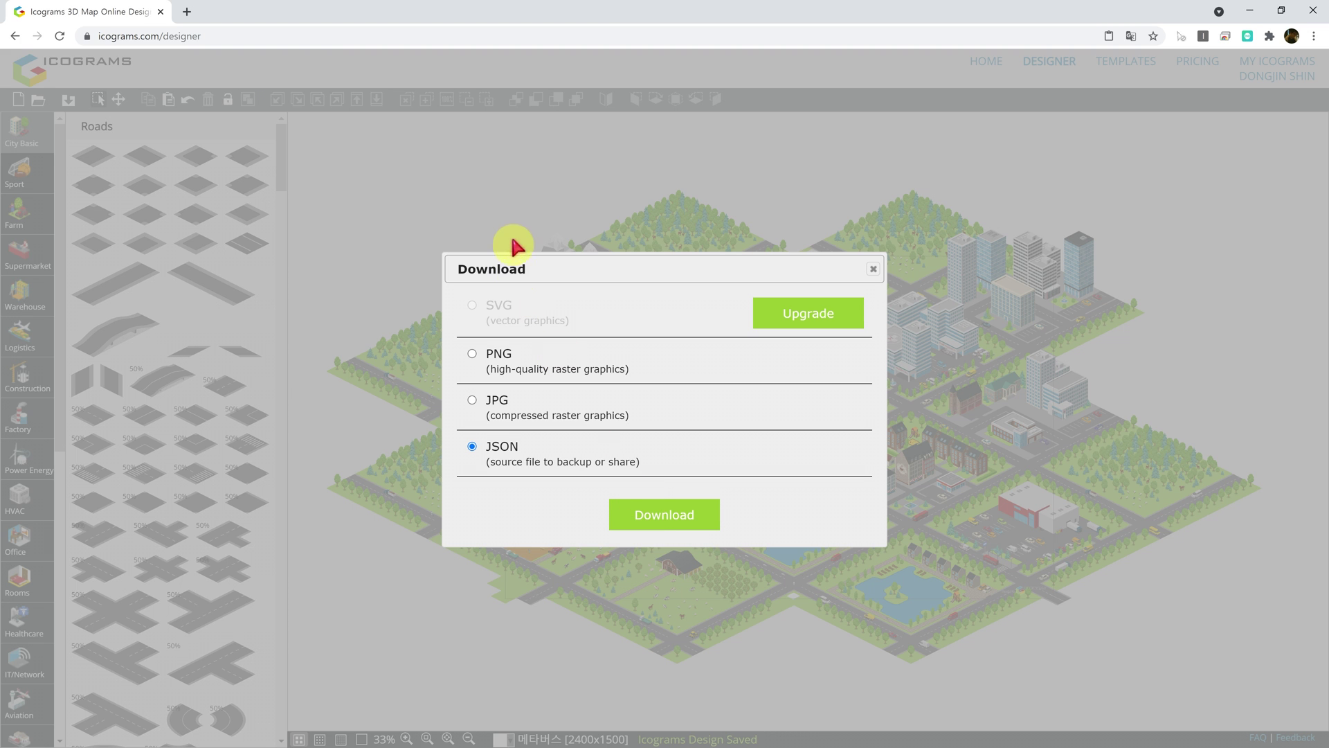
pyautogui.click(873, 269)
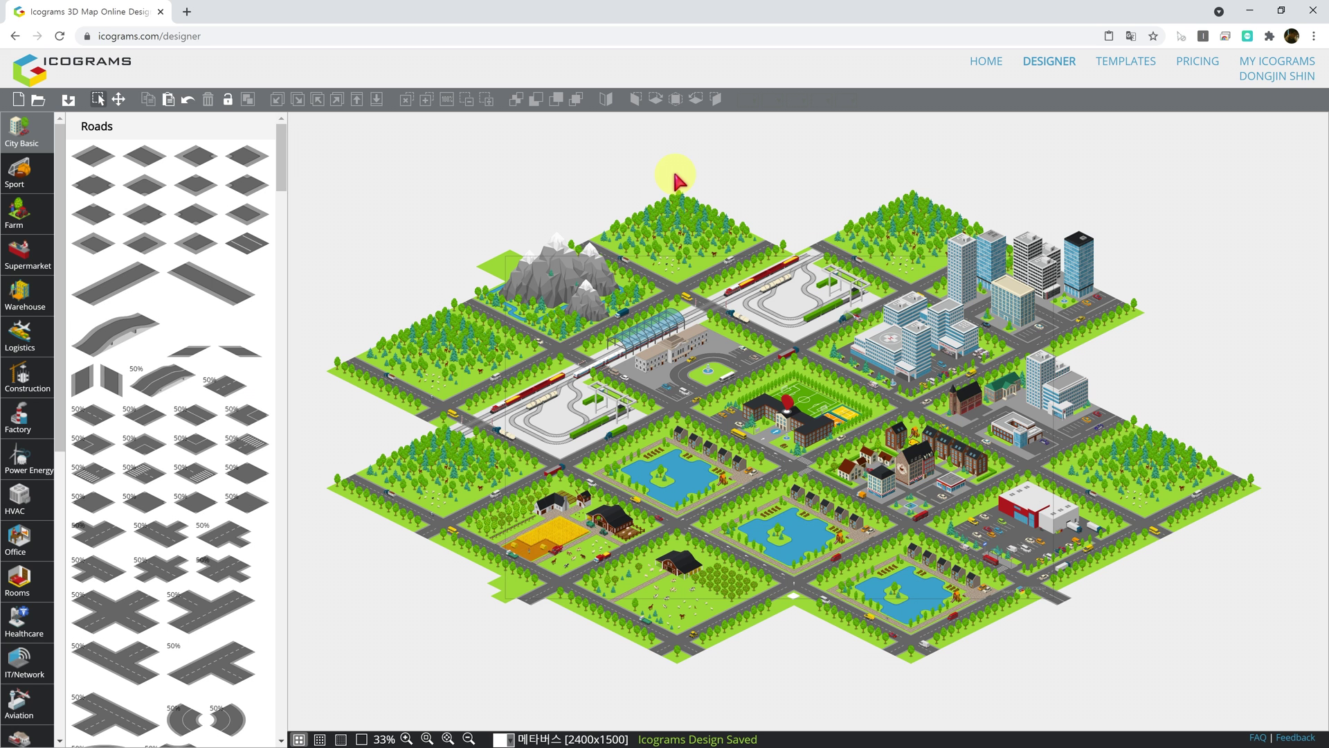